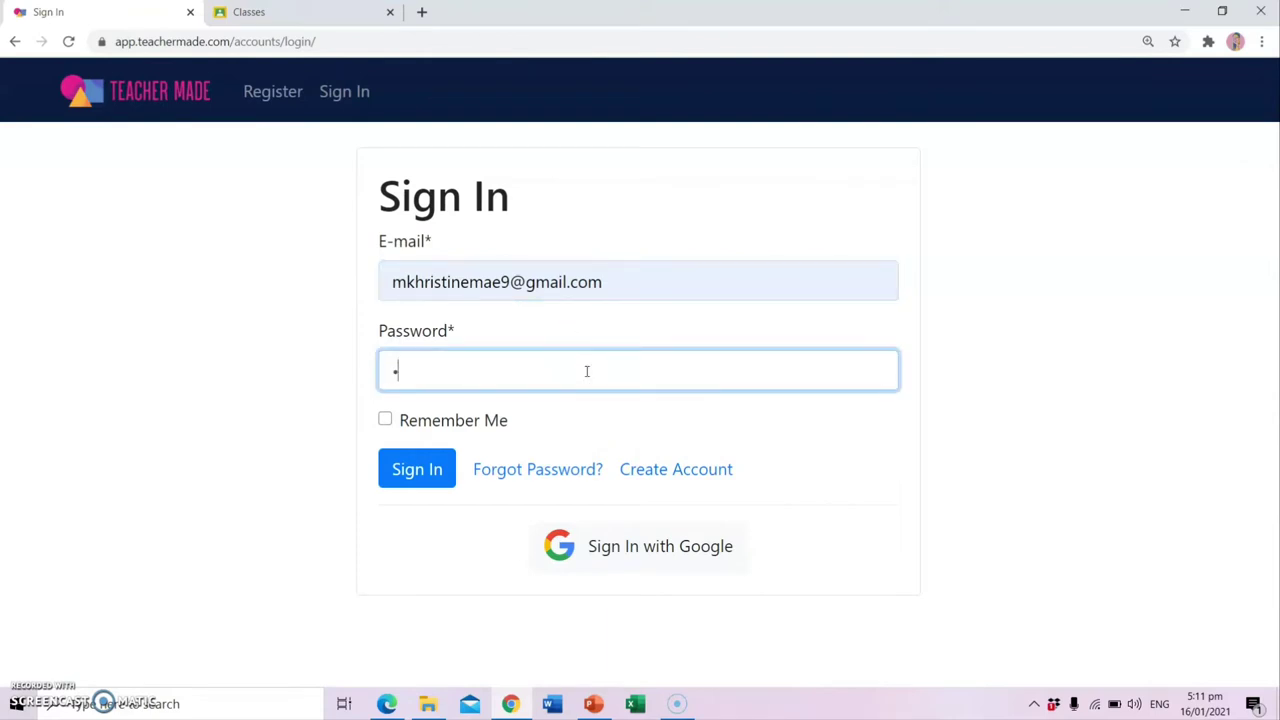
- Sign in to Teacher Made with the account password and open the form for creating a new worksheet
key("Return")
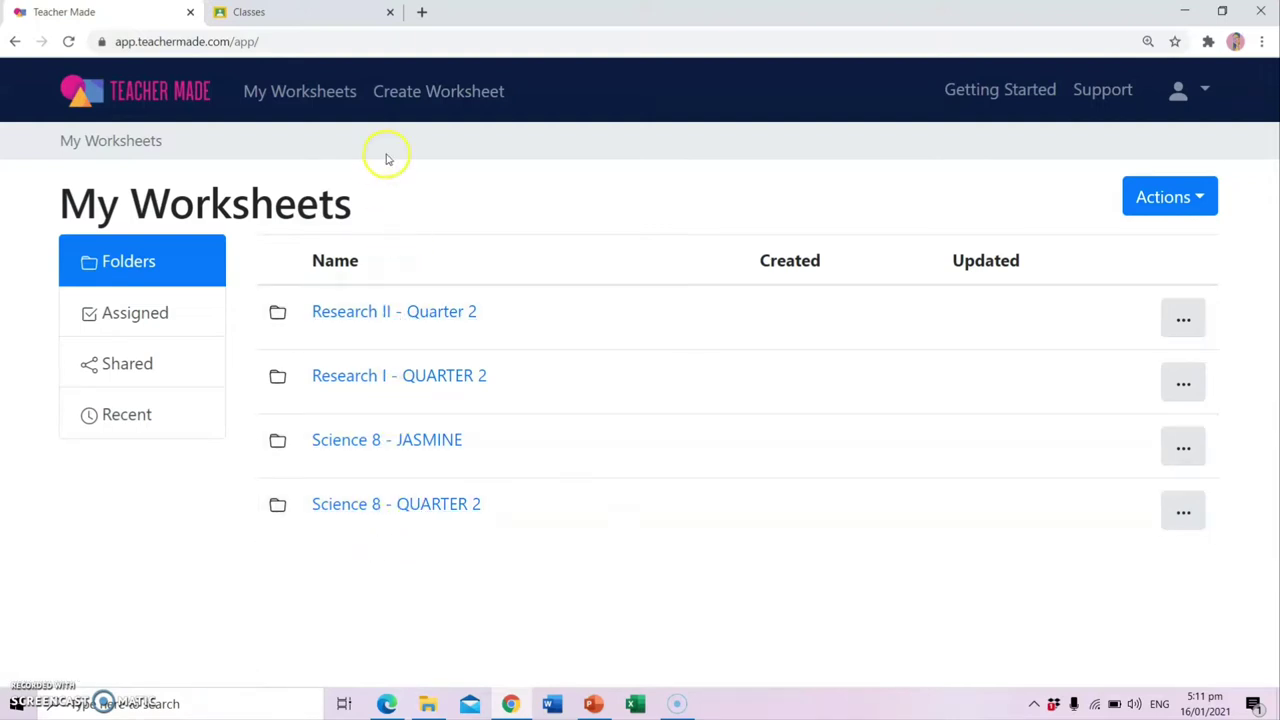
left_click(433, 100)
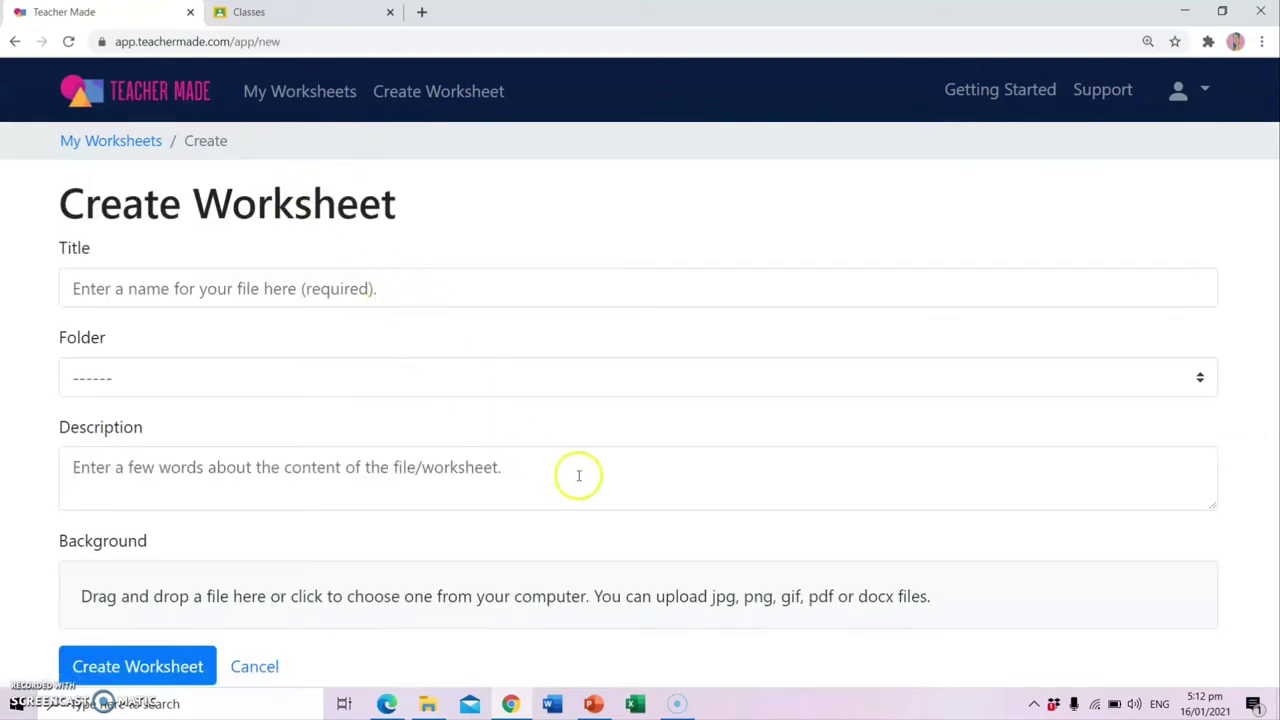
- Switch to Edge and examine the learning tasks in Activity No. 1 - WEEK 1.pdf, from the multiple-choice questions to the crossword puzzle
left_click(552, 704)
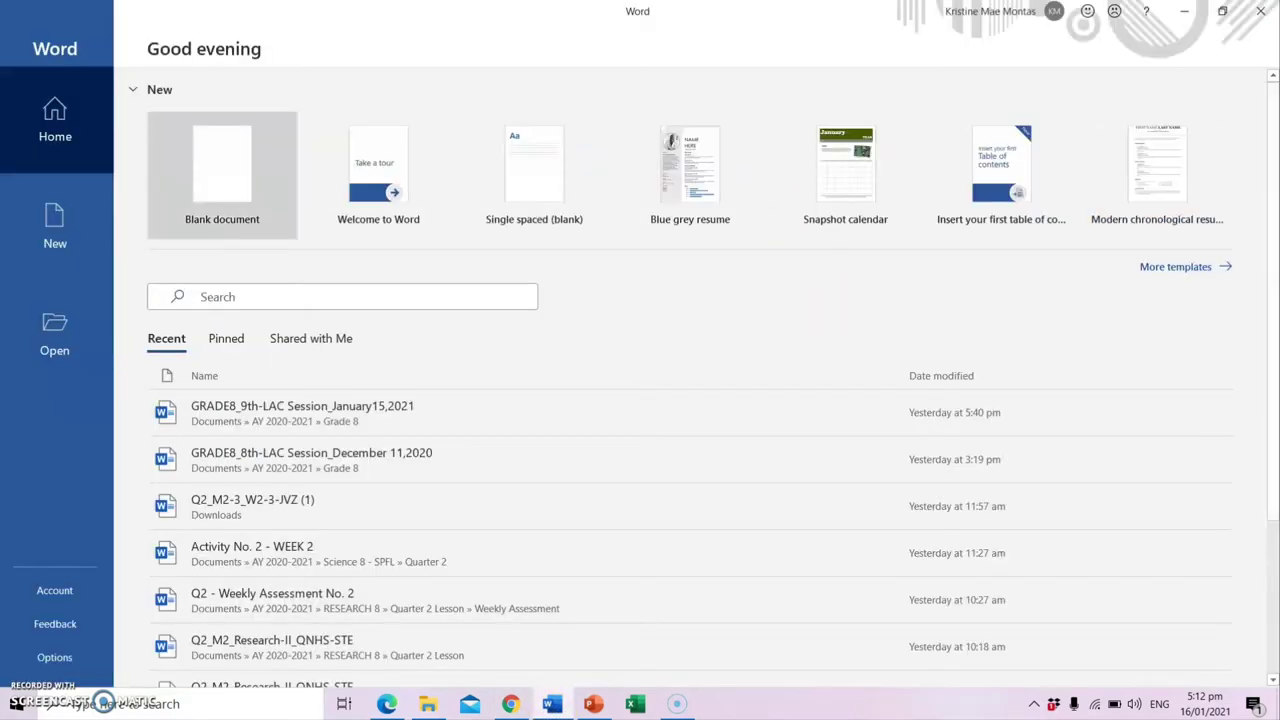
left_click(1260, 11)
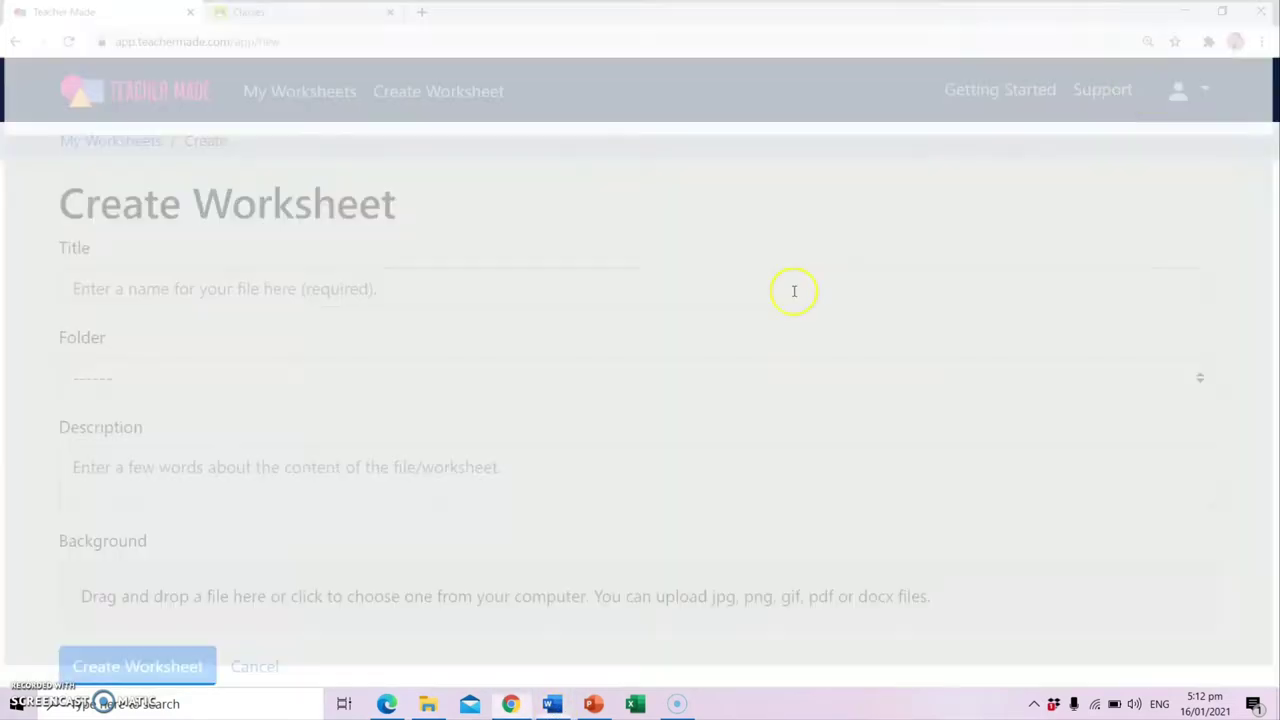
left_click(386, 704)
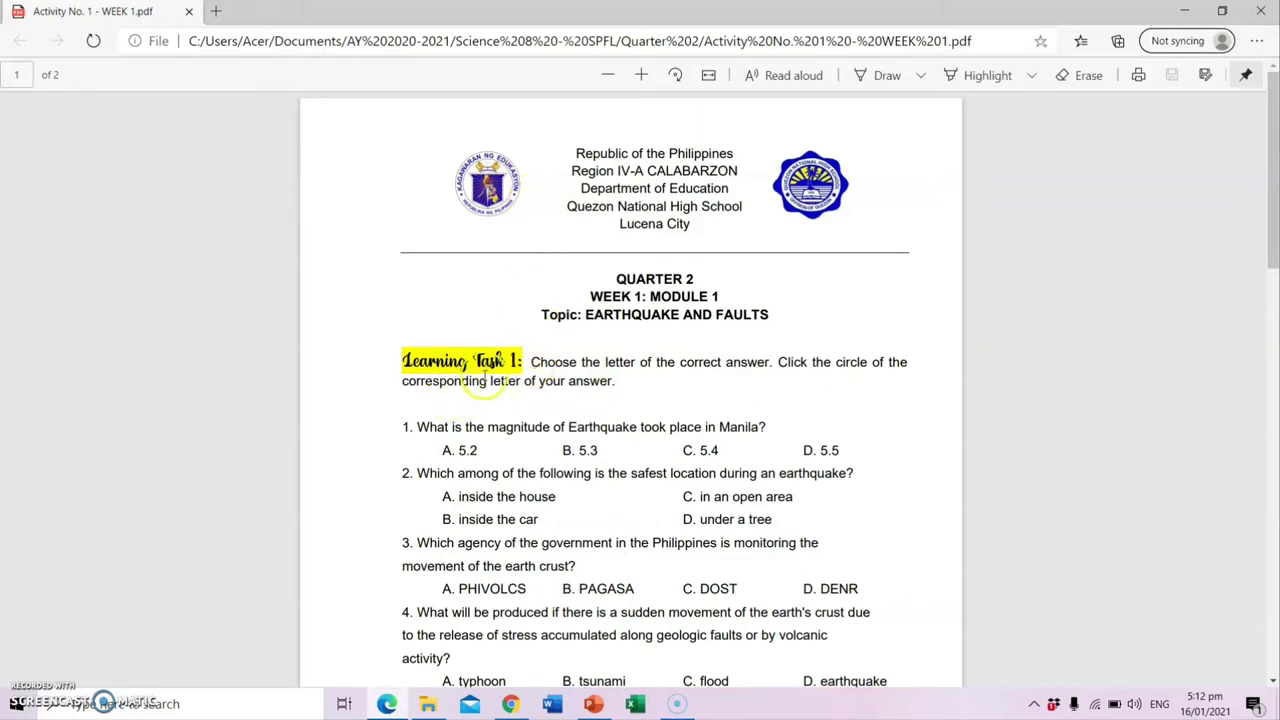
scroll(486, 374, "down", 4)
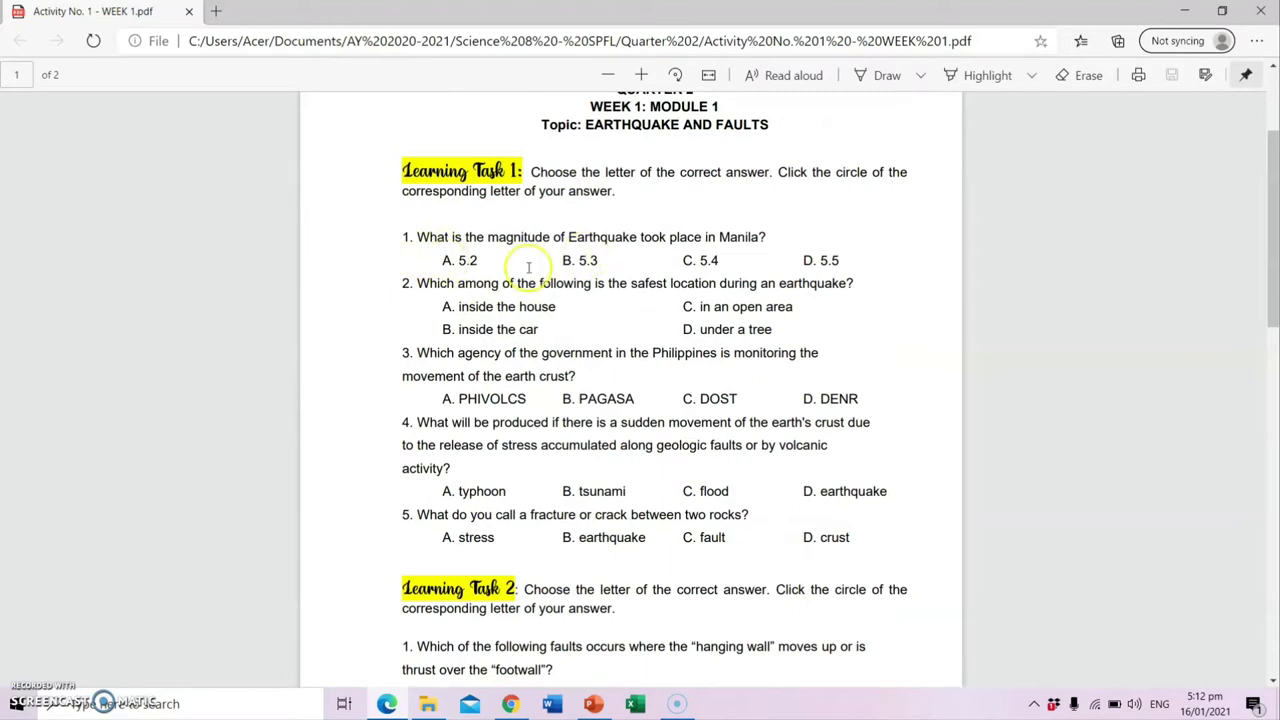
scroll(450, 480, "down", 4)
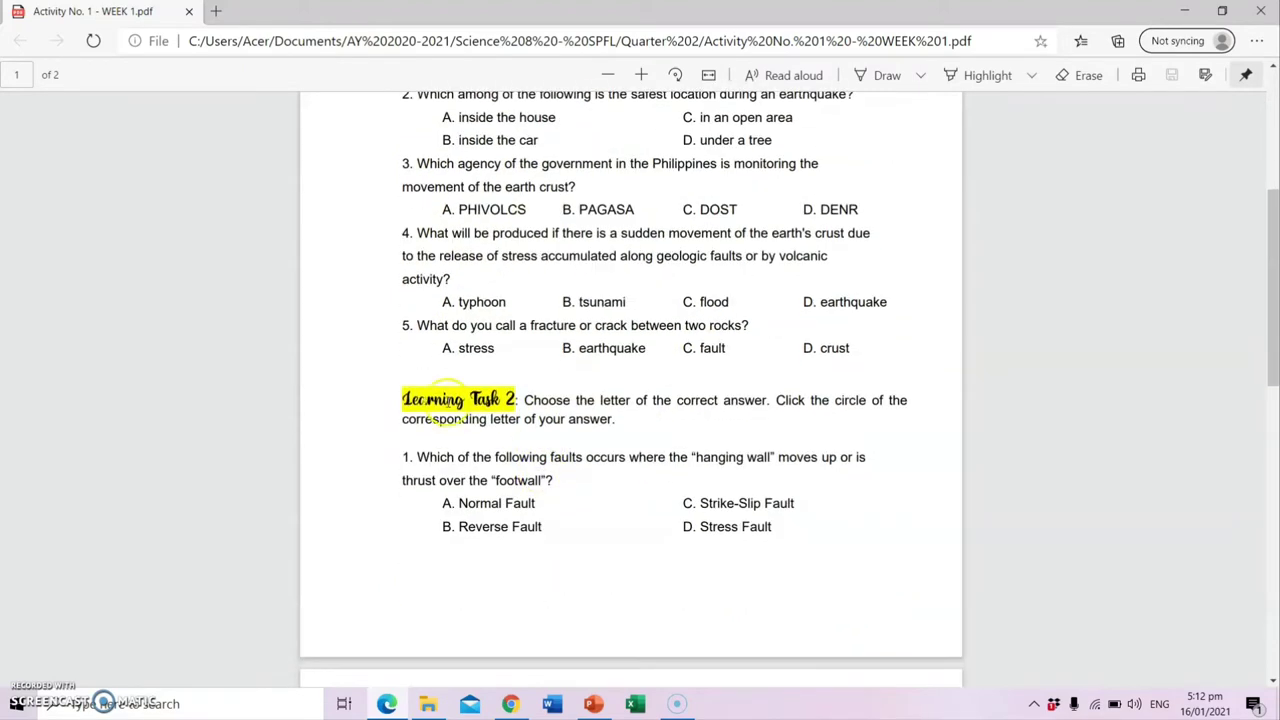
scroll(560, 425, "down", 4)
scroll(505, 310, "down", 7)
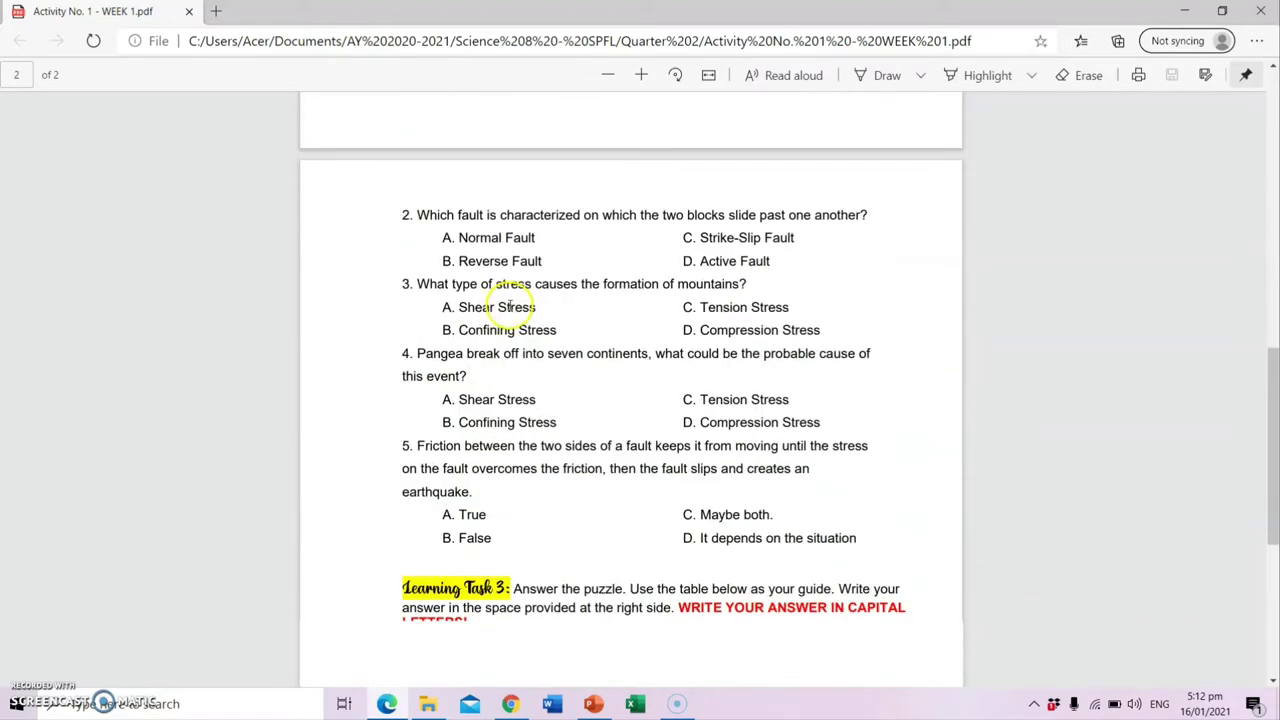
scroll(510, 307, "down", 5)
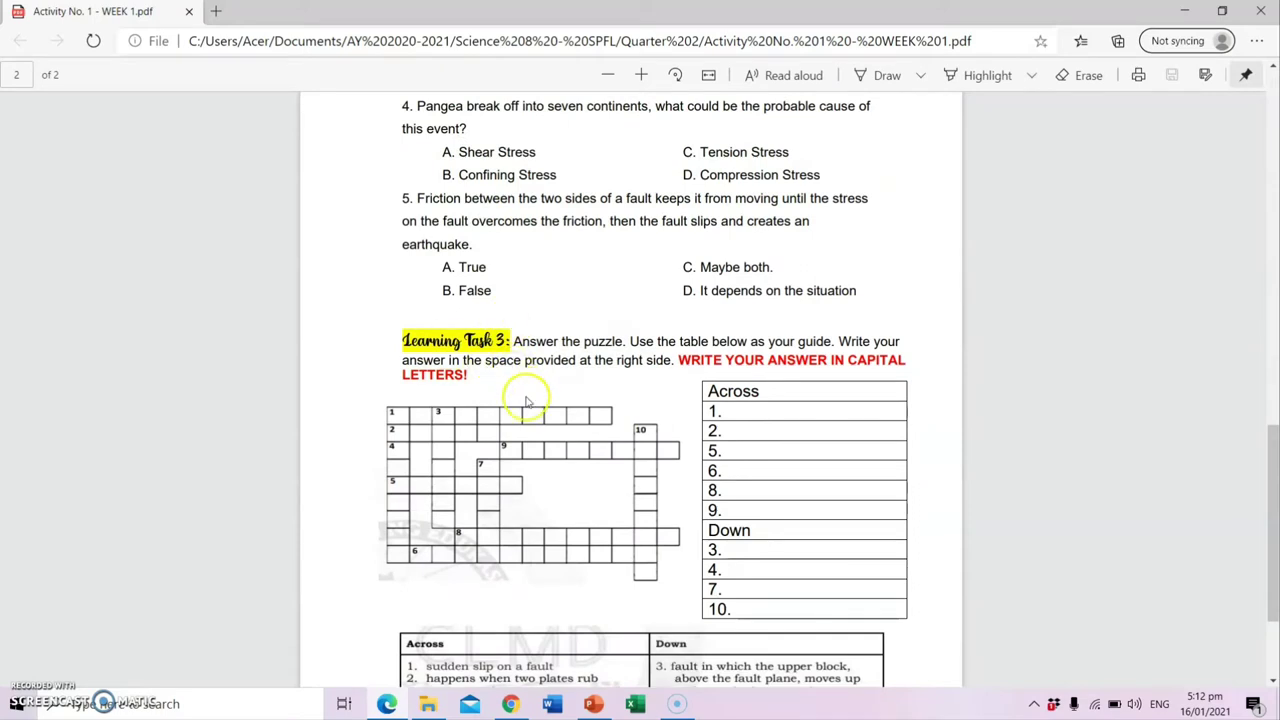
scroll(523, 397, "down", 3)
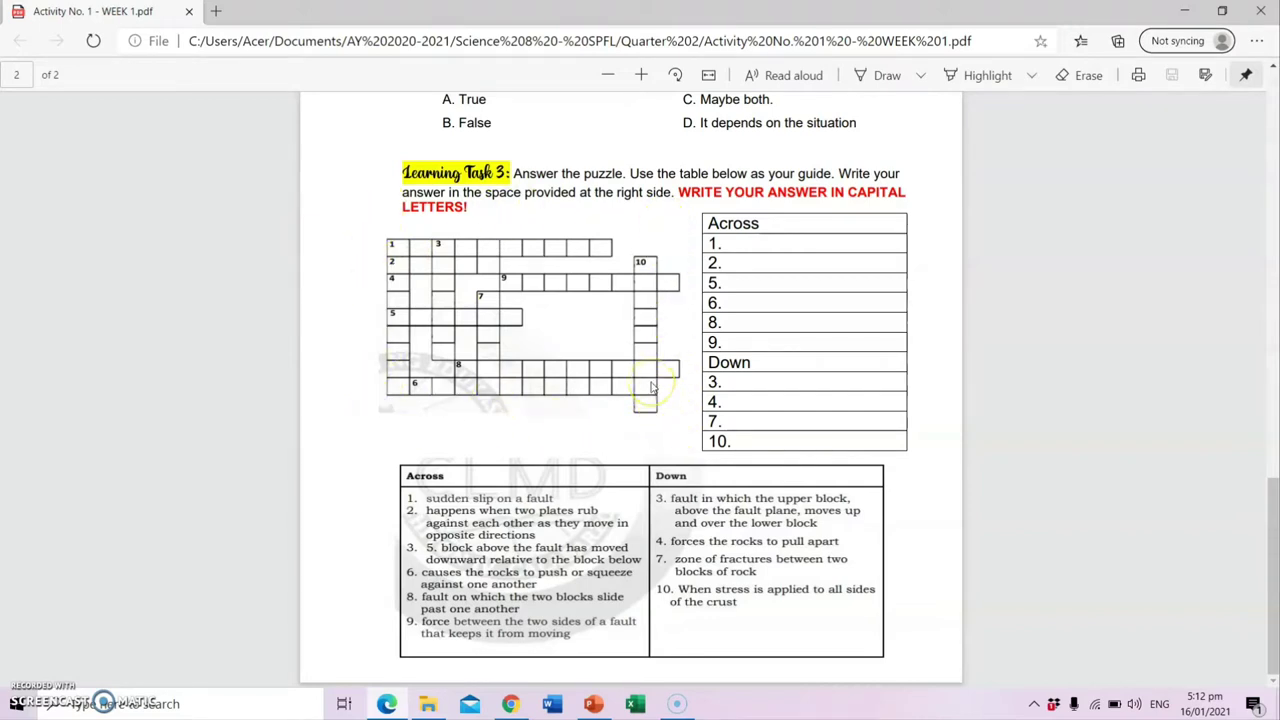
left_click(394, 244)
scroll(400, 246, "up", 2)
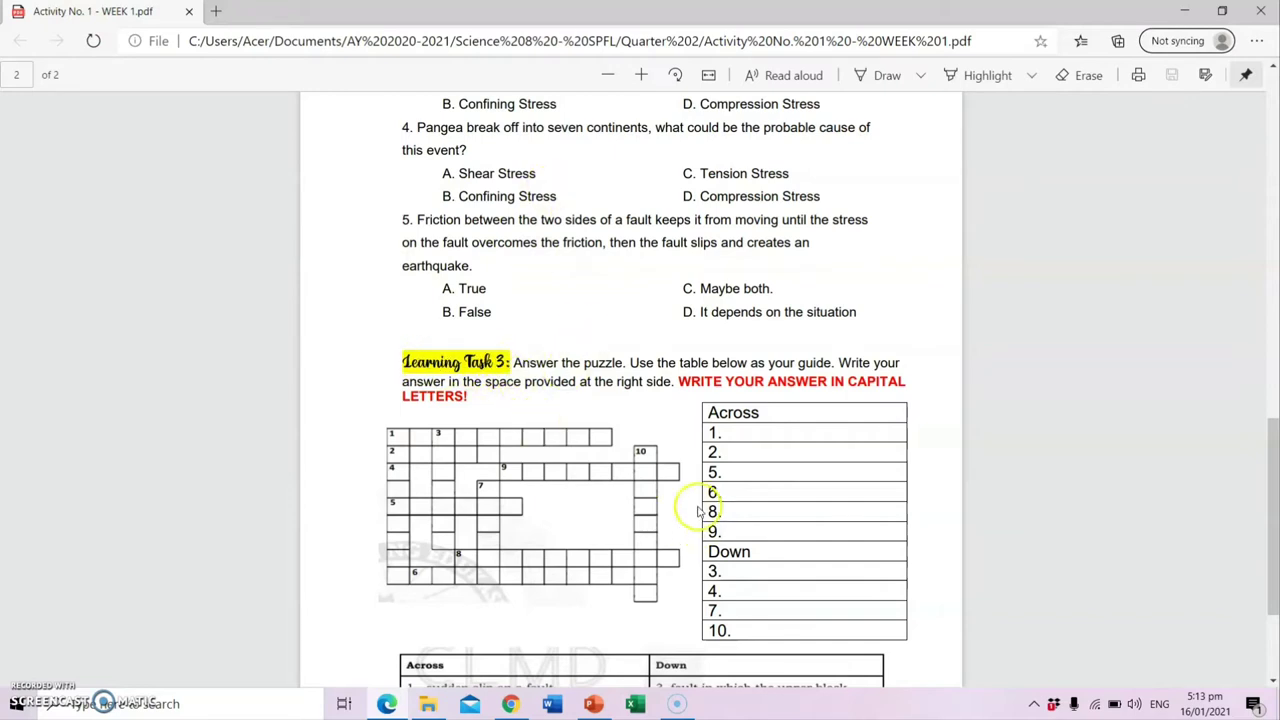
- Switch back to Chrome and title the new worksheet "Science 8 - Week 1 _ Activity No. 1", without choosing a folder
left_click(511, 705)
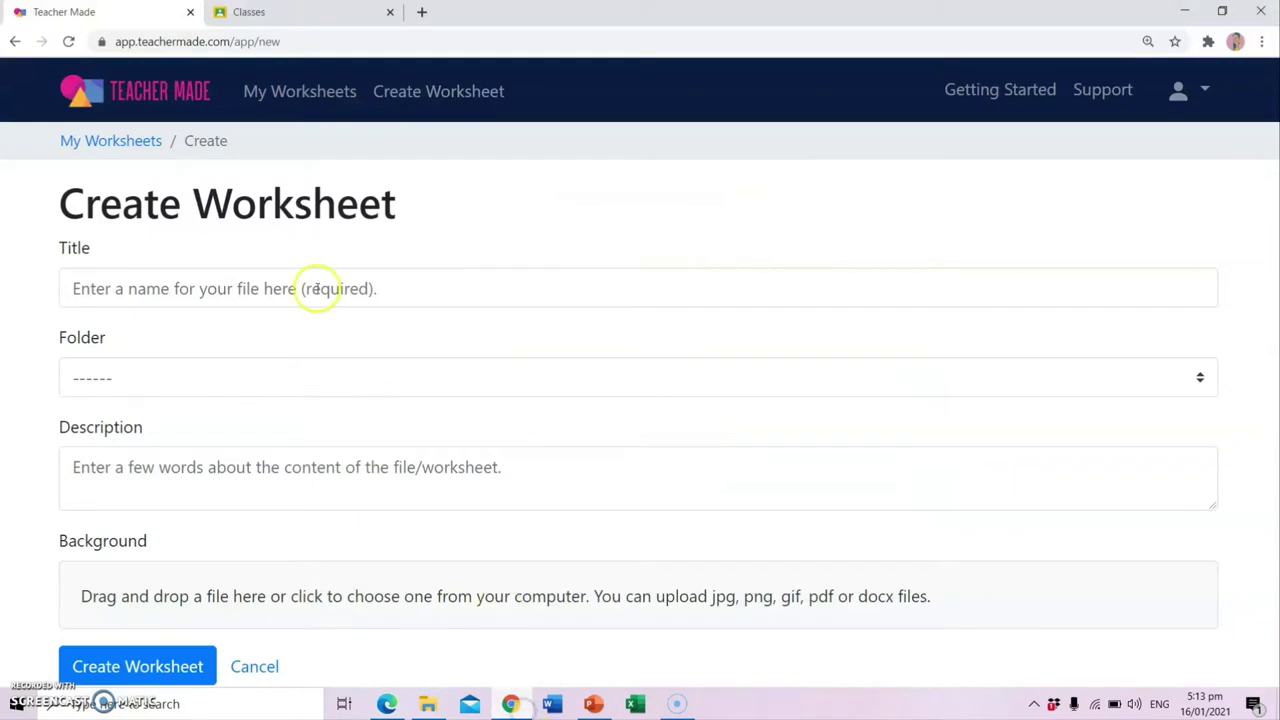
left_click(438, 98)
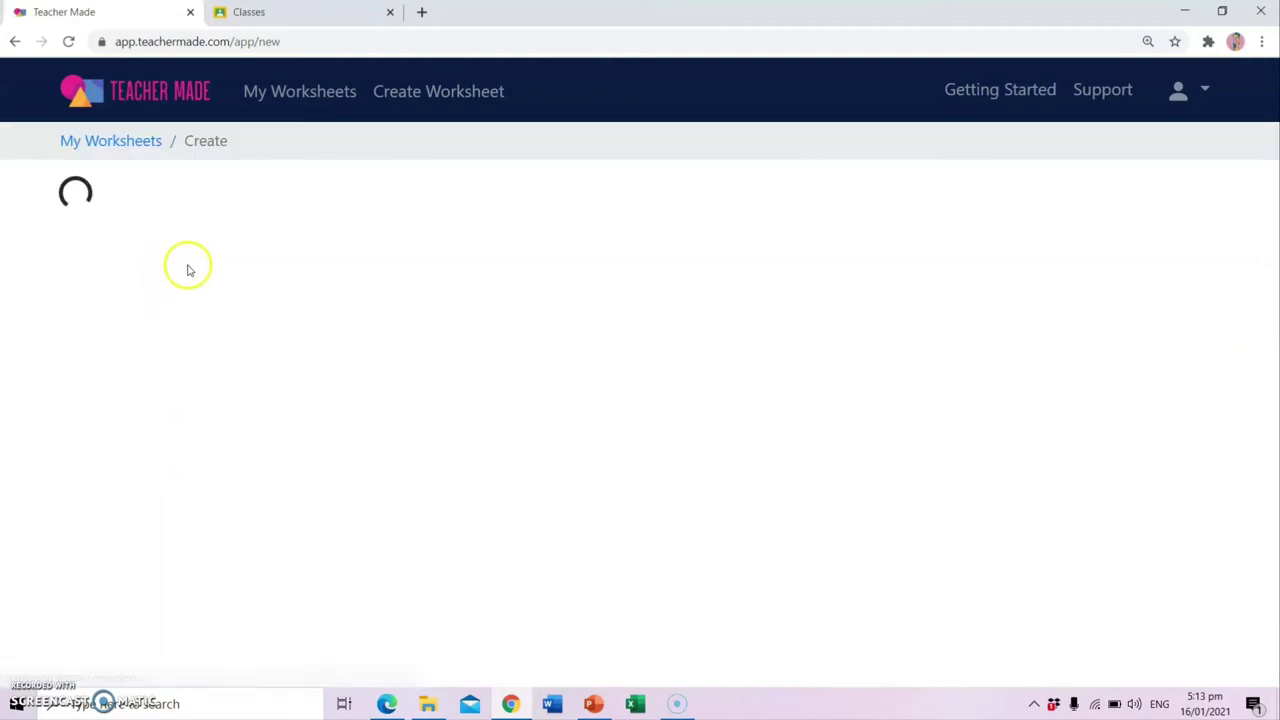
left_click(178, 284)
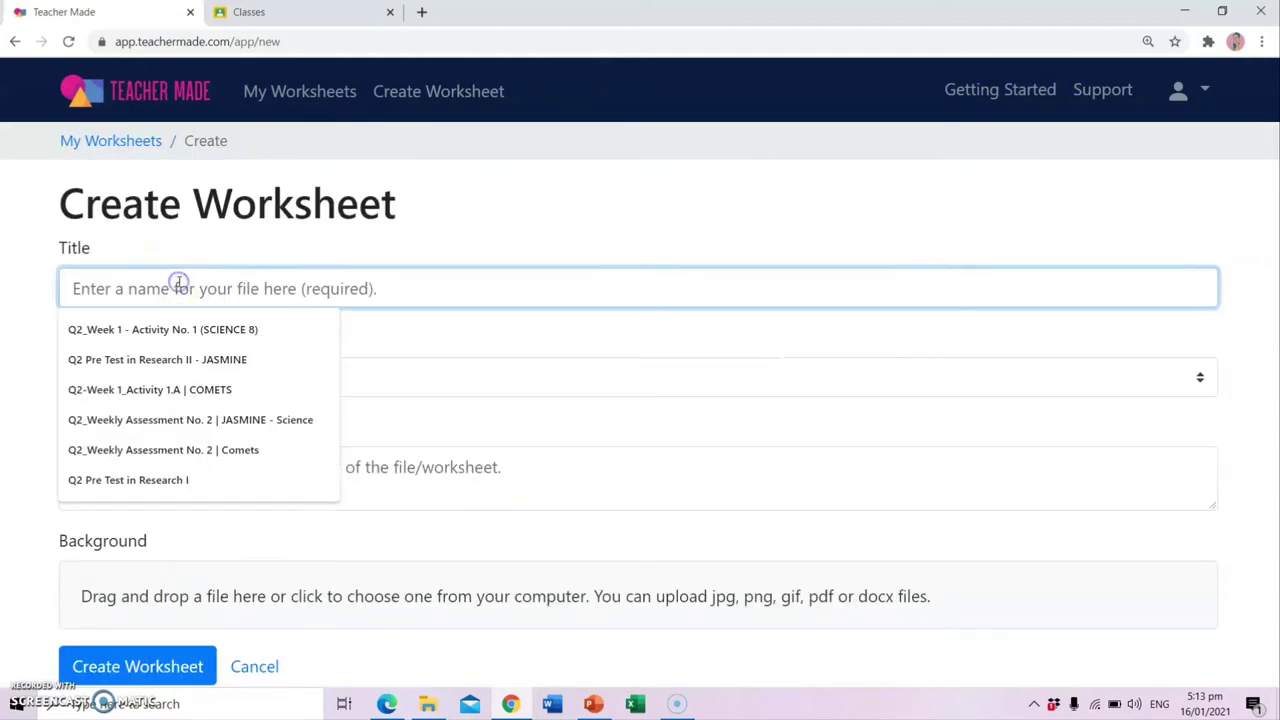
type("S")
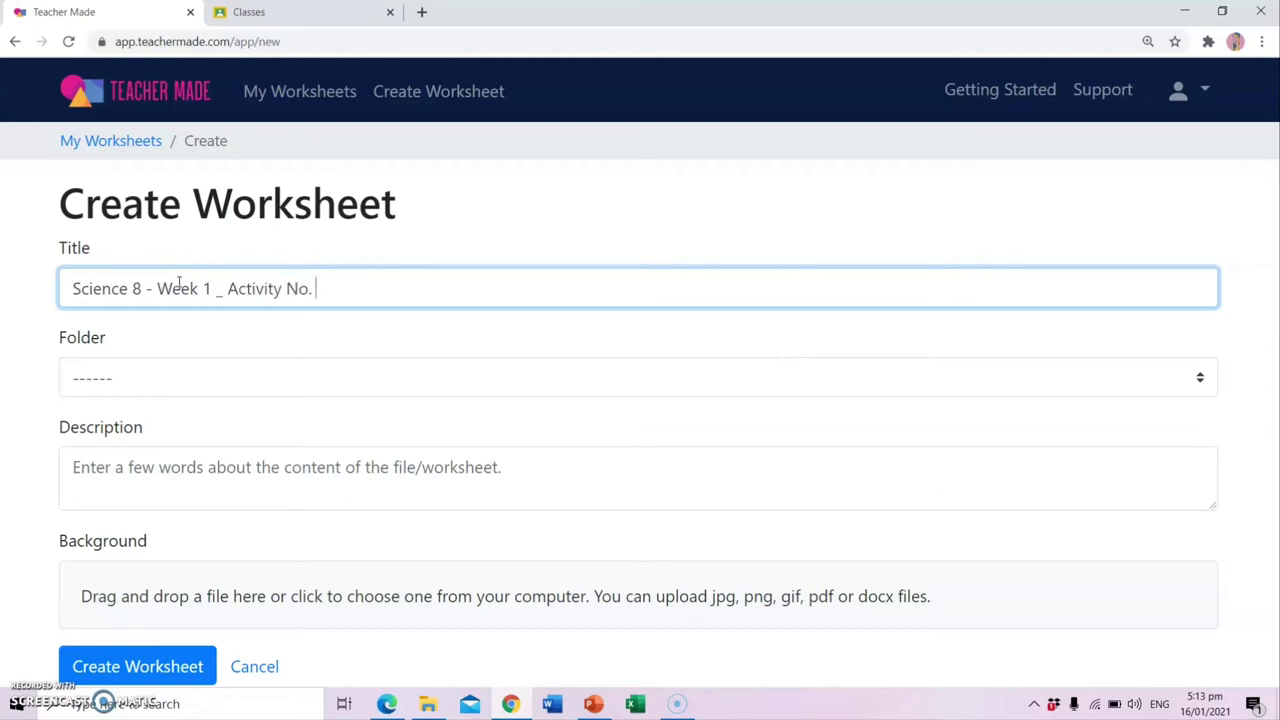
left_click(165, 376)
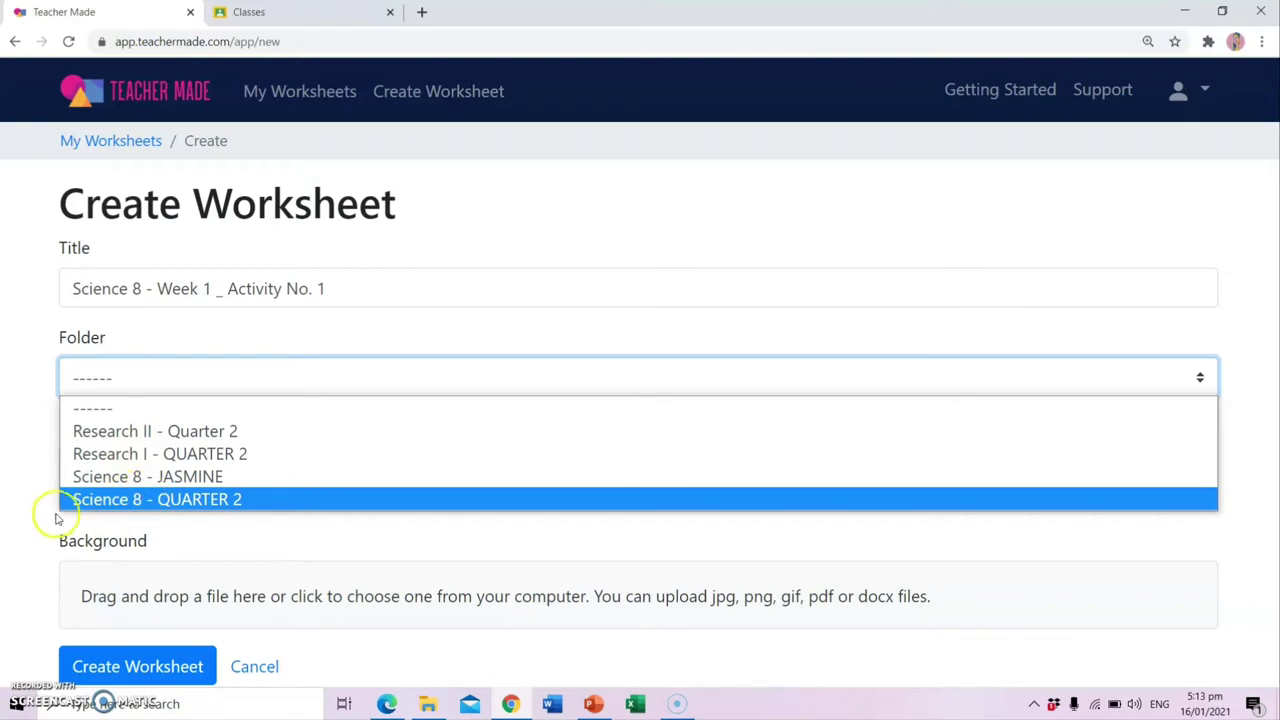
left_click(190, 543)
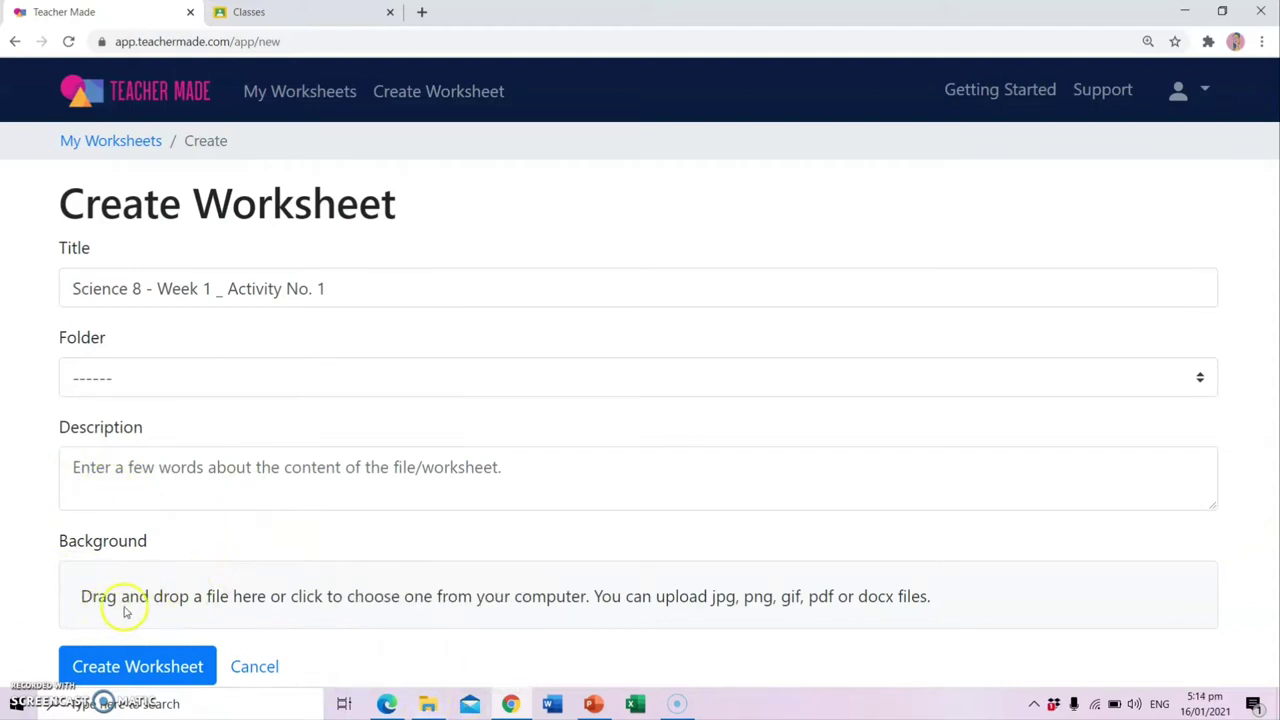
- Upload the PDF Activity No. 1 - WEEK 1 from the Quarter 2 folder in File Explorer as the worksheet's background
left_click(428, 706)
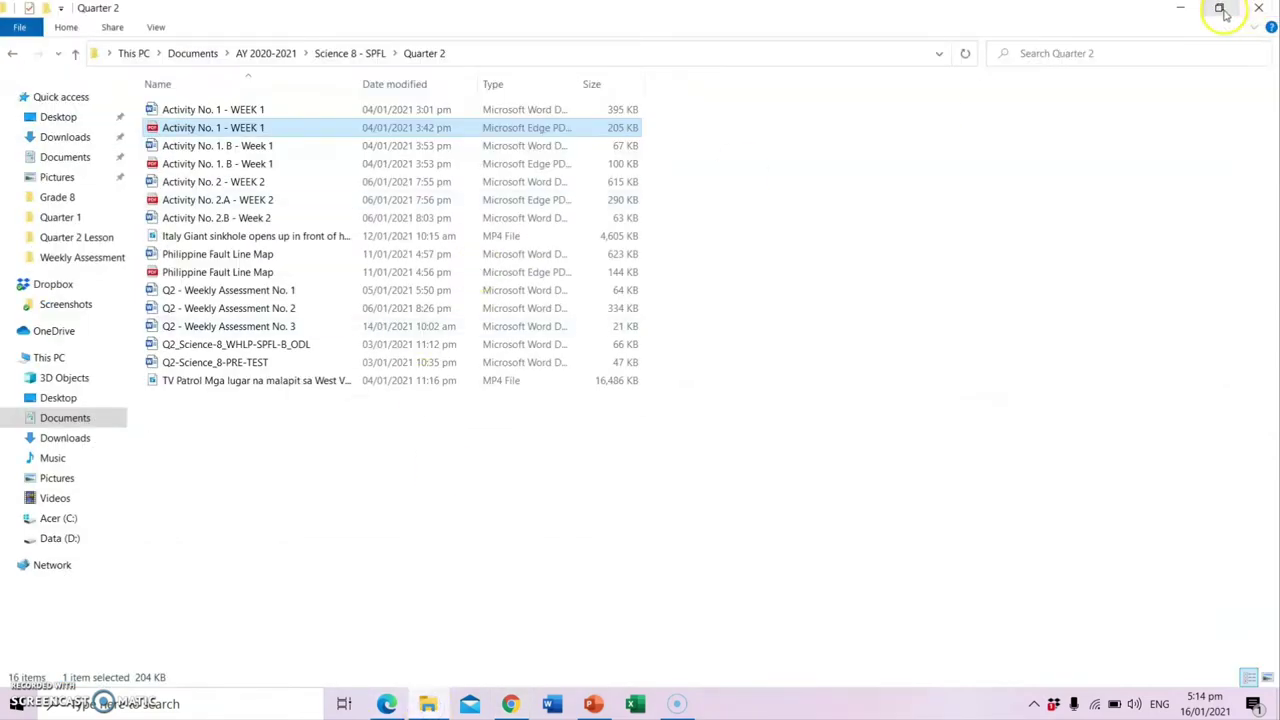
left_click(1220, 9)
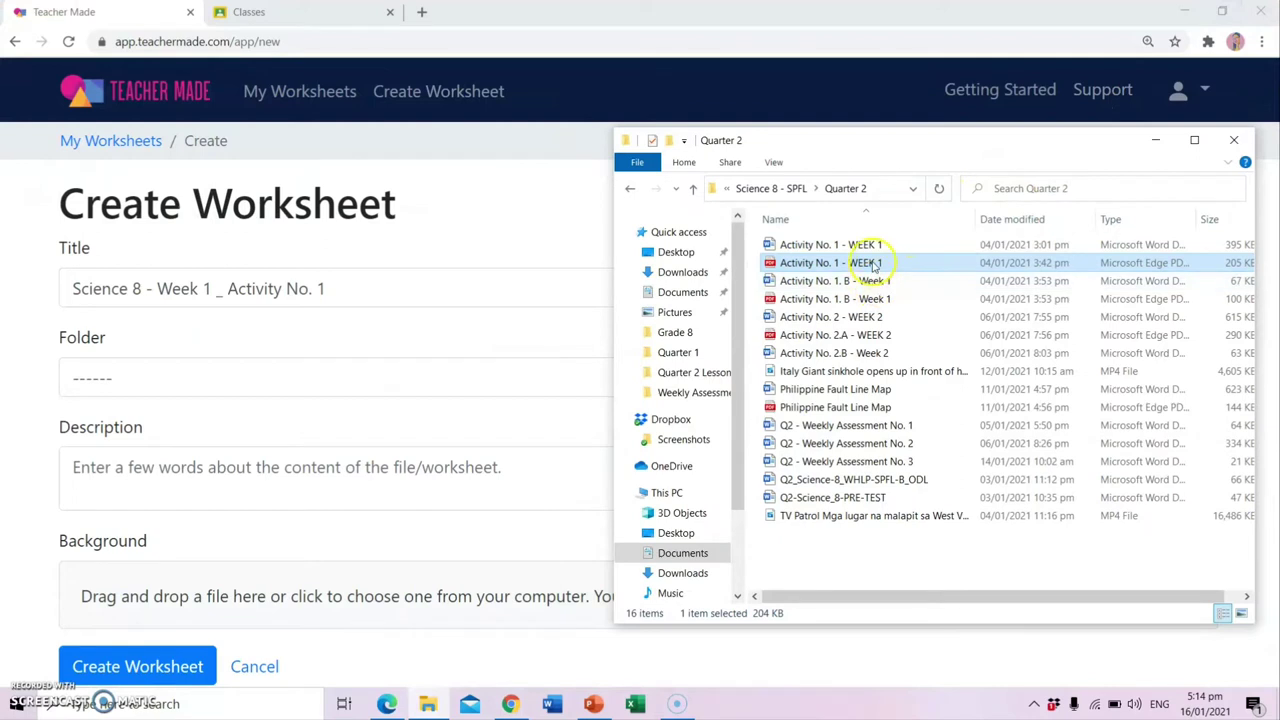
left_click_drag(808, 266, 207, 590)
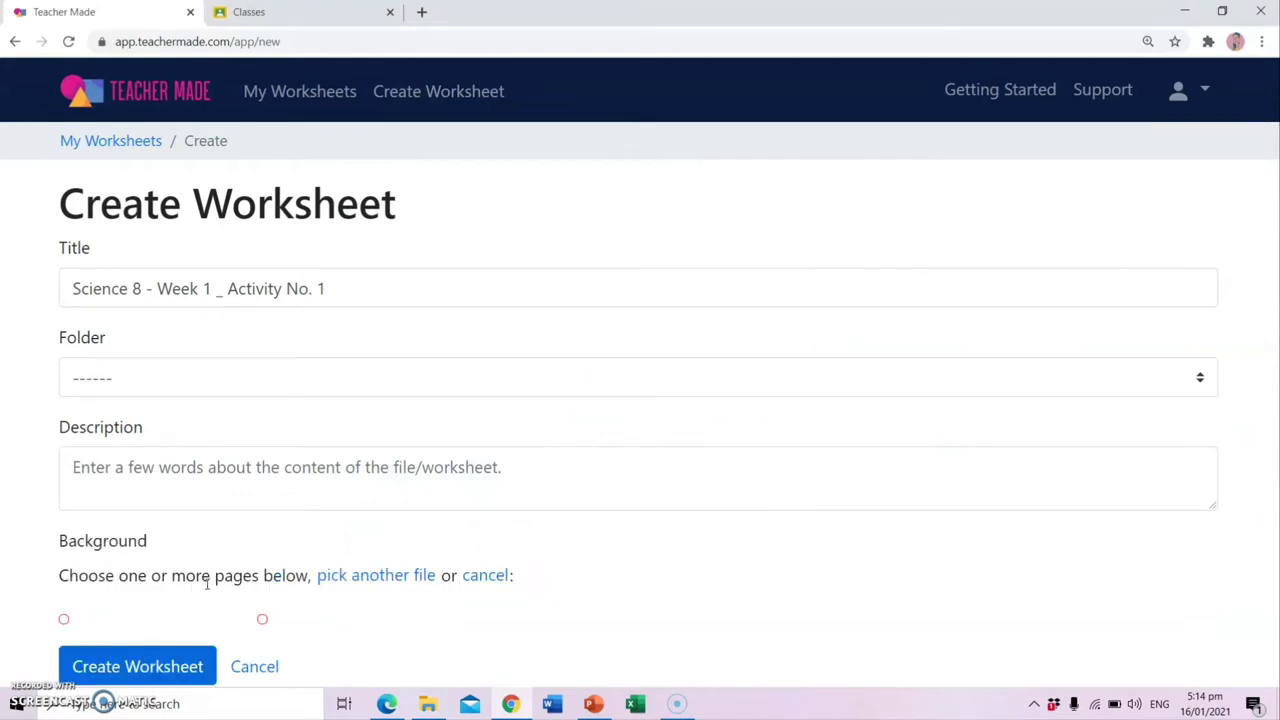
- Choose both PDF pages as the background and create the worksheet
scroll(205, 490, "down", 2)
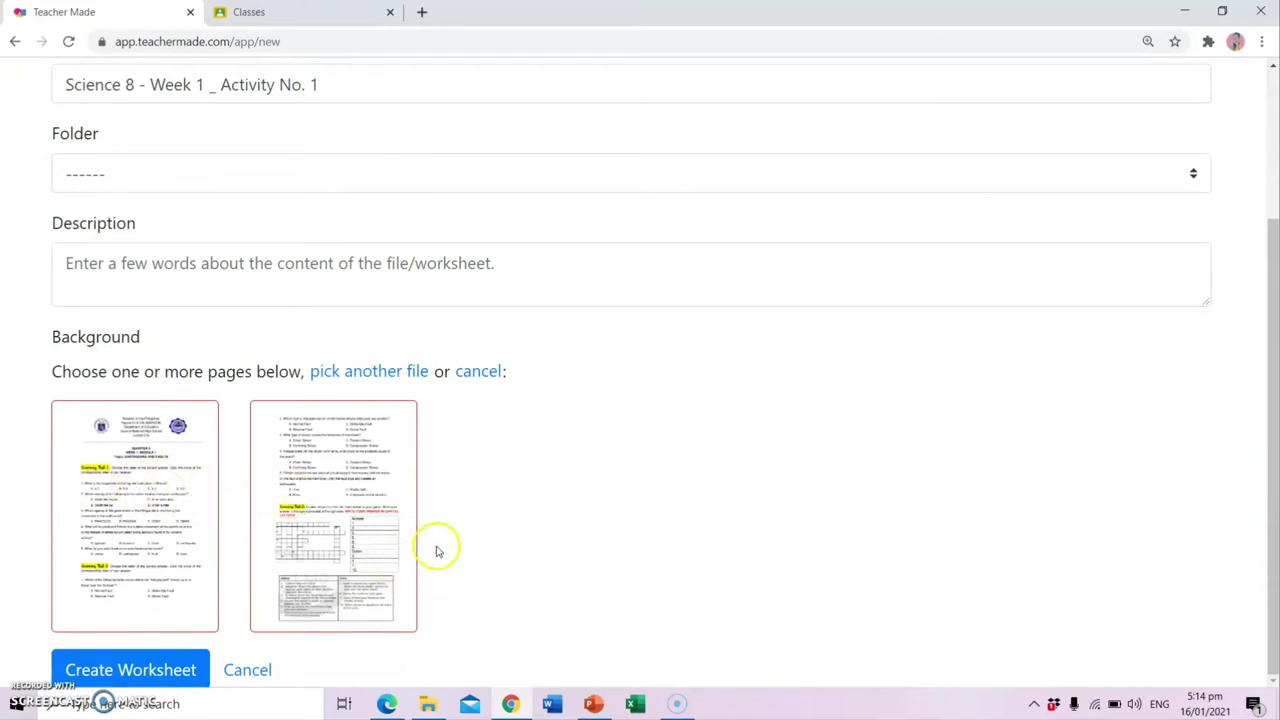
left_click(195, 518)
left_click(298, 508)
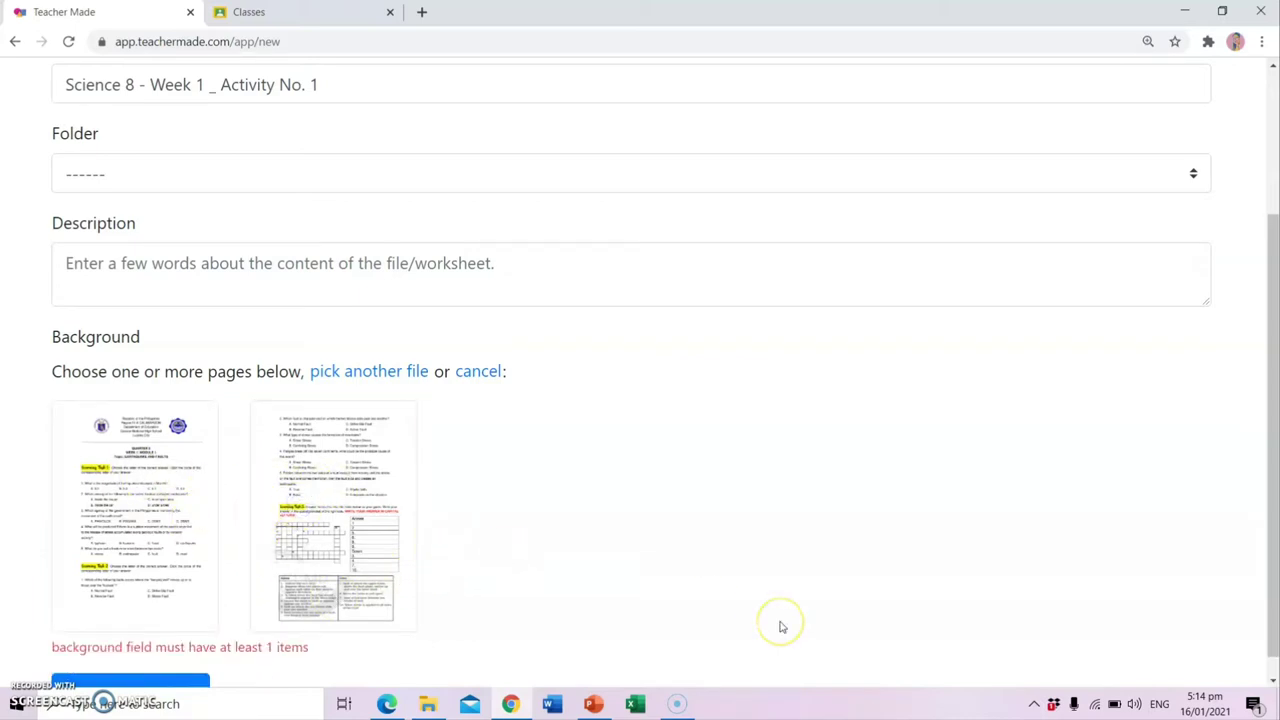
left_click(157, 511)
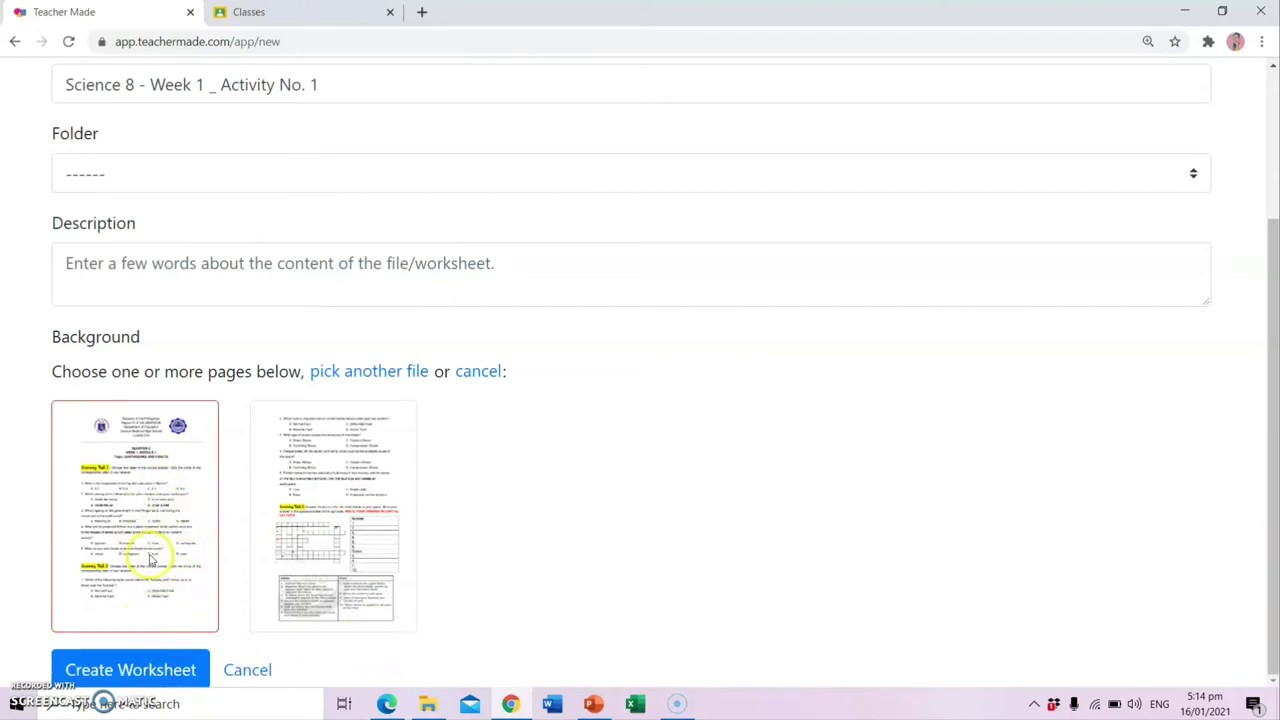
left_click(310, 477)
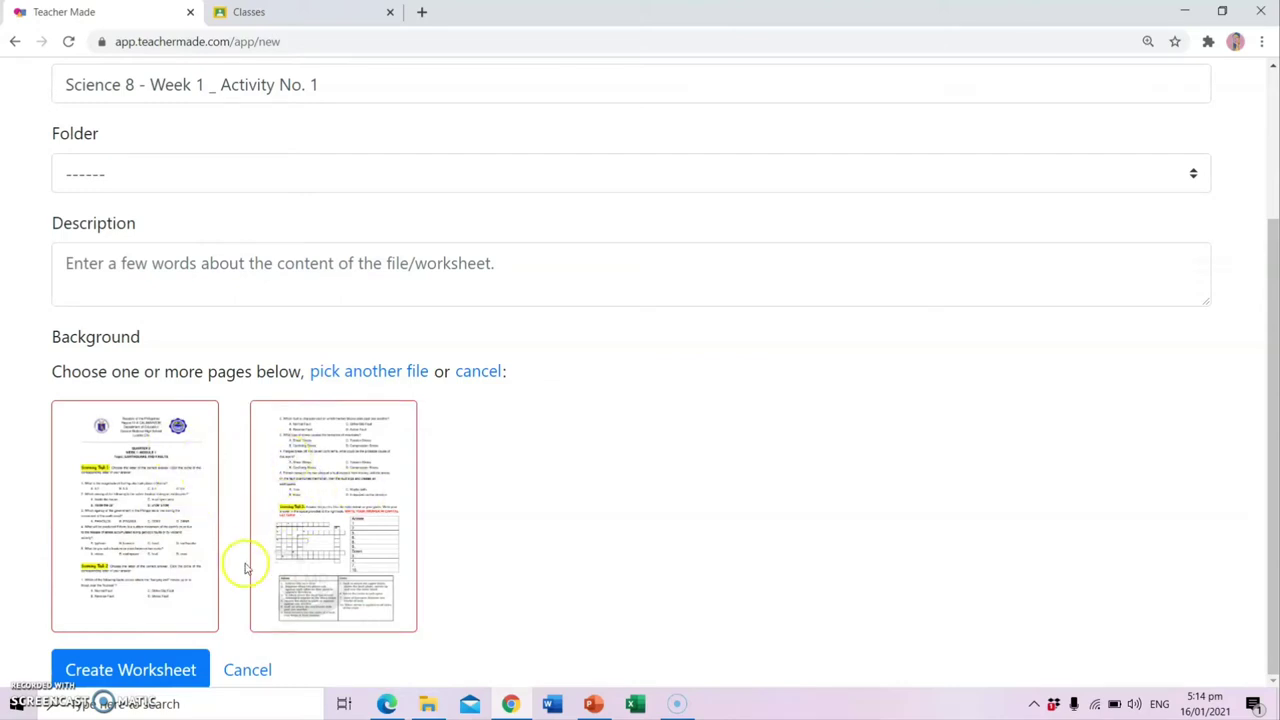
left_click(136, 668)
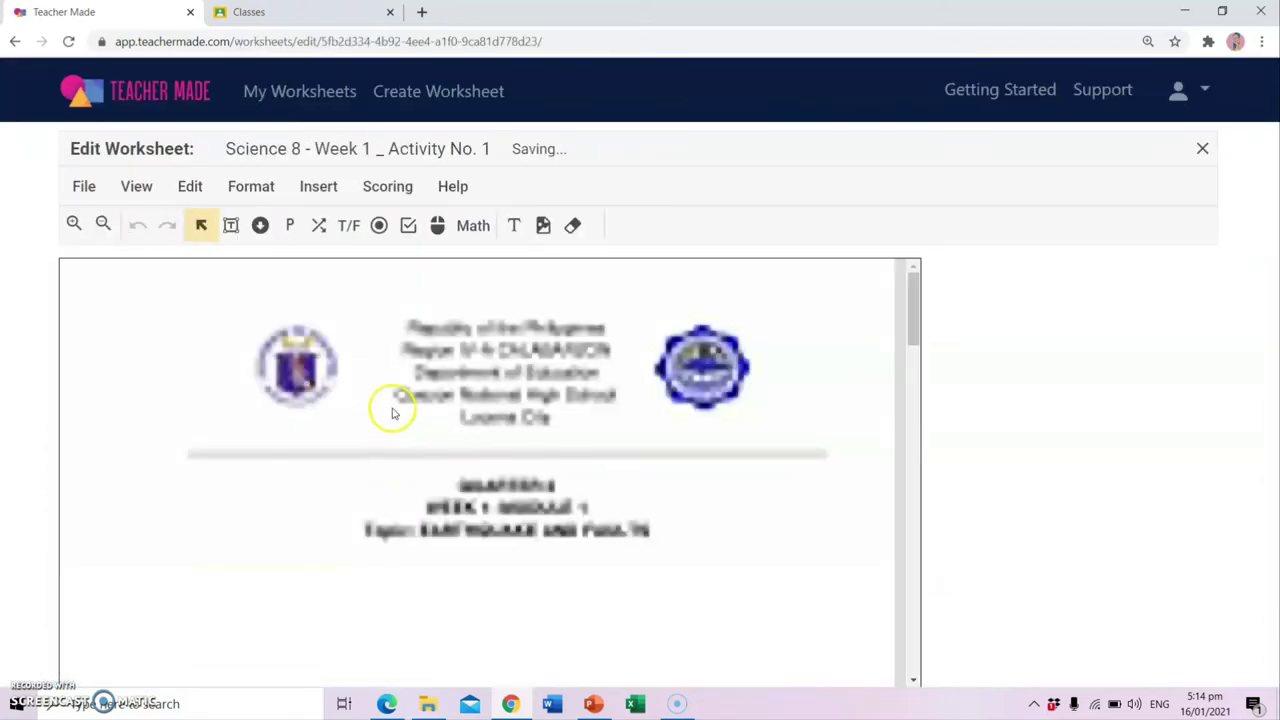
- Insert a Multiple Choice item with 4 choices in one horizontal row in front of question 1 of Learning Task 1
scroll(545, 368, "down", 10)
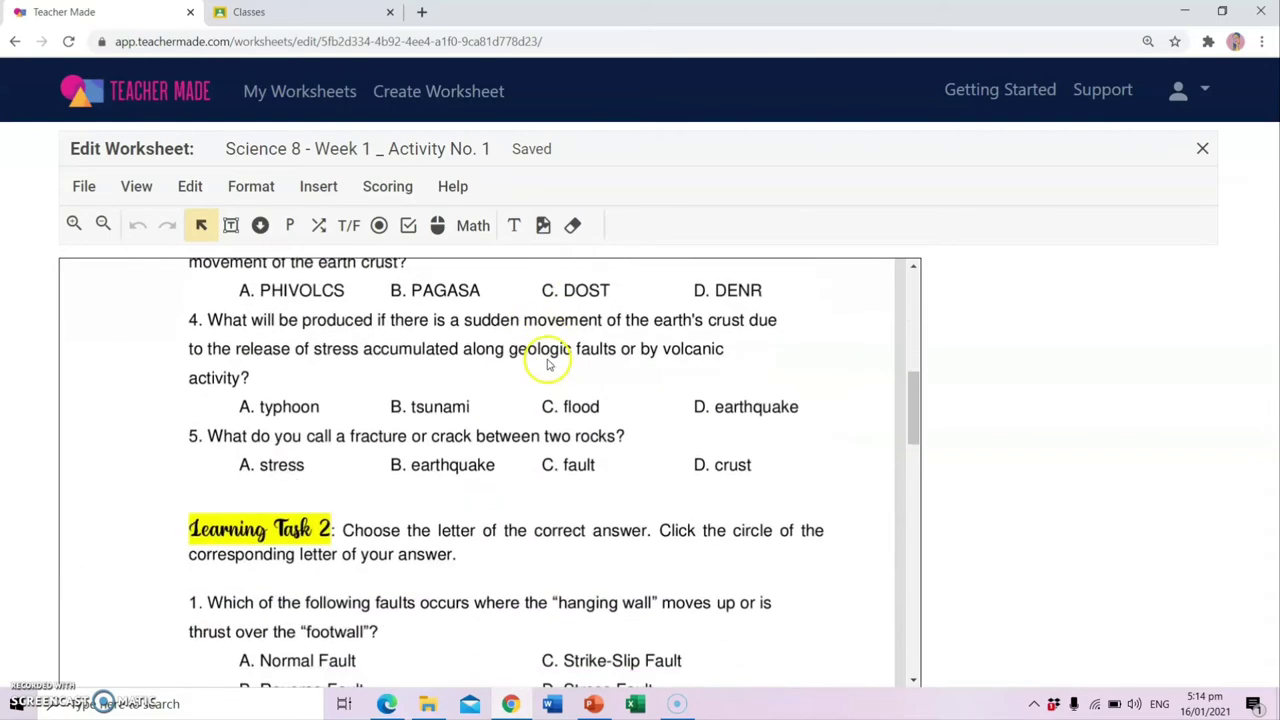
scroll(548, 371, "down", 3)
scroll(548, 375, "up", 8)
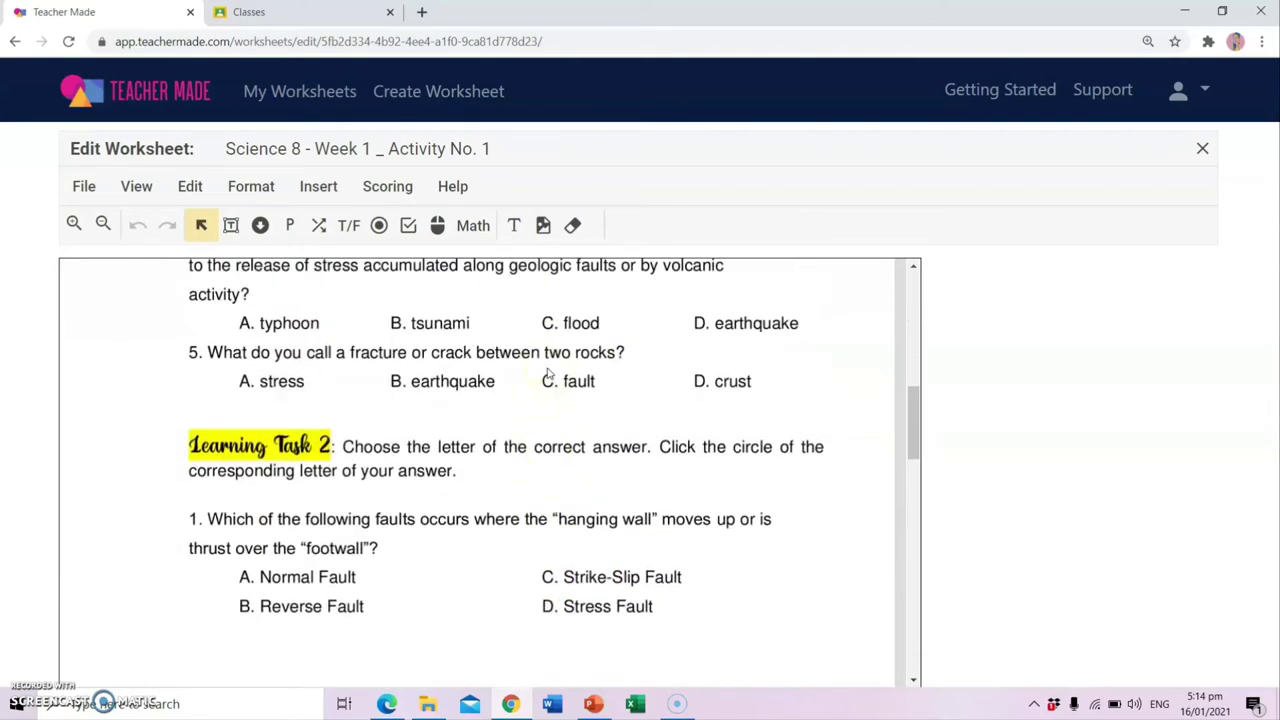
scroll(548, 377, "up", 5)
scroll(548, 377, "down", 2)
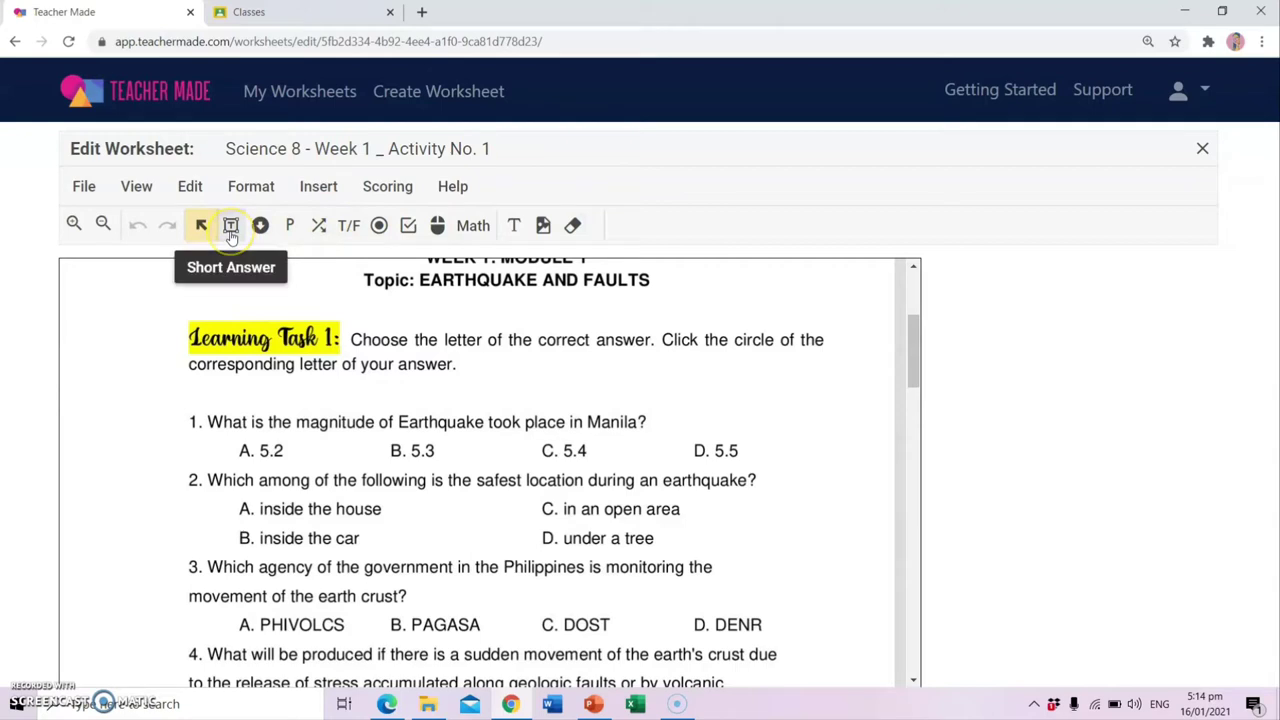
left_click(200, 227)
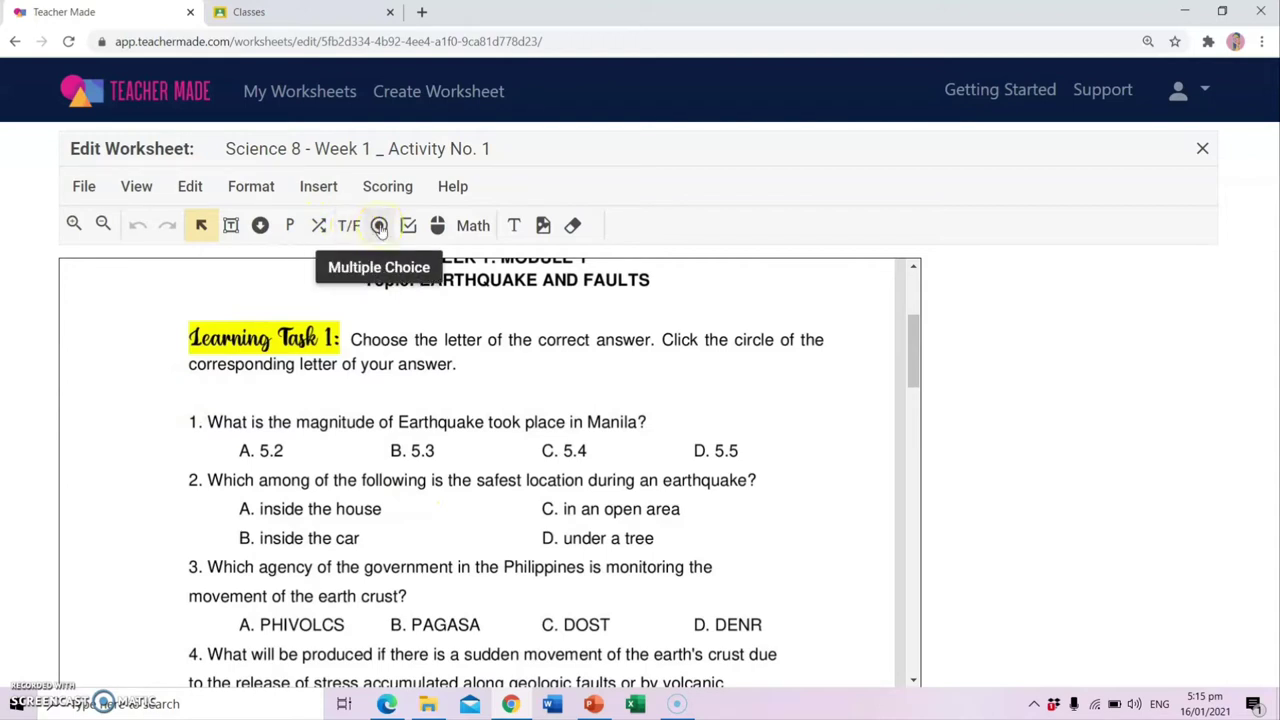
left_click(379, 226)
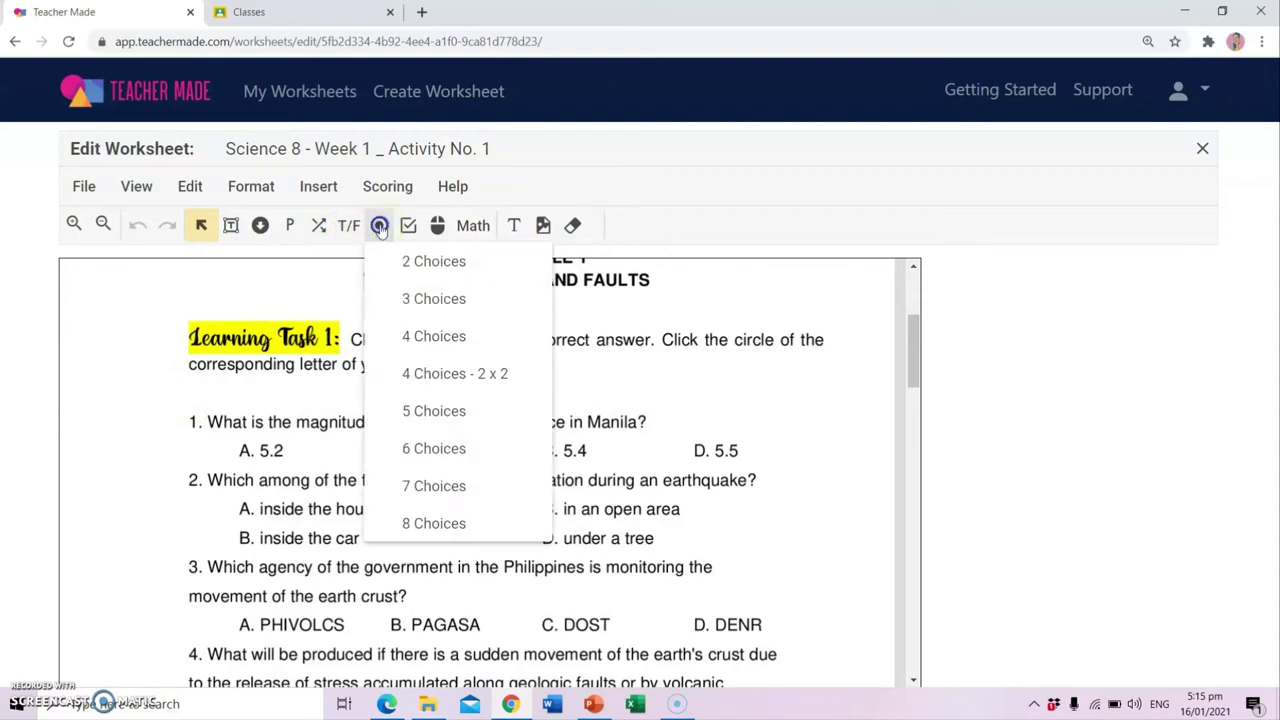
left_click(437, 334)
left_click(76, 411)
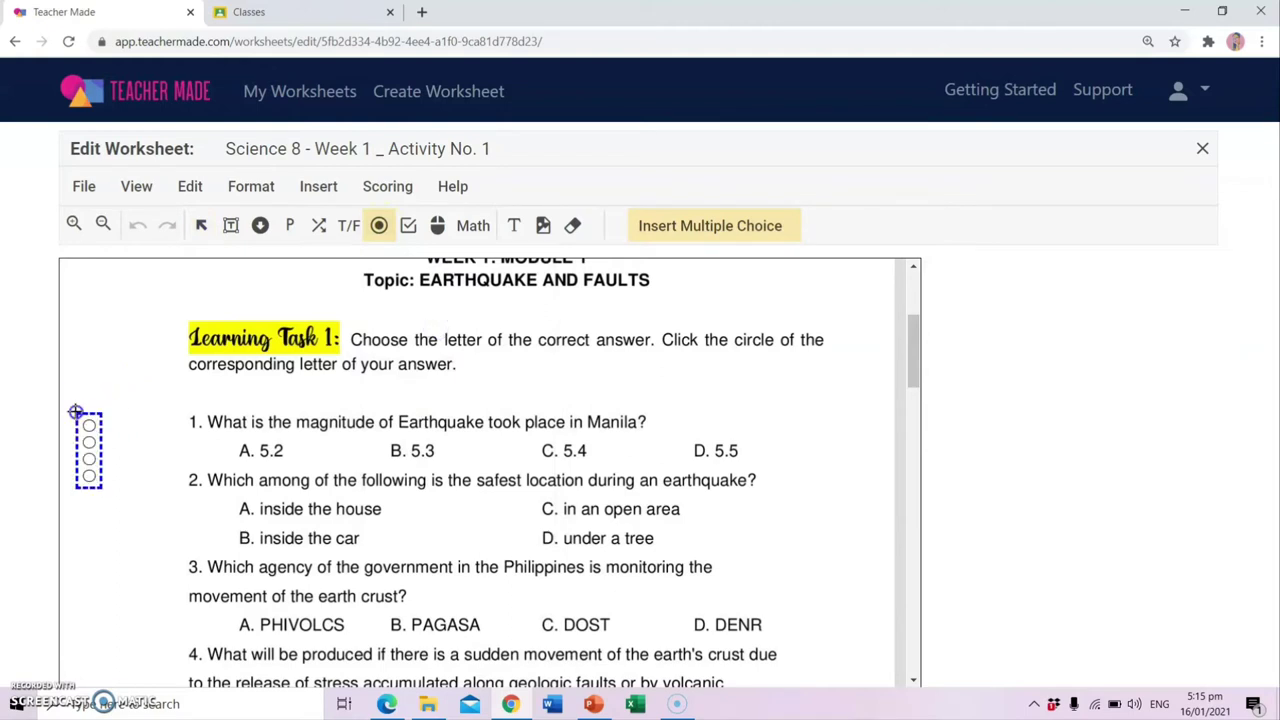
left_click_drag(76, 411, 182, 428)
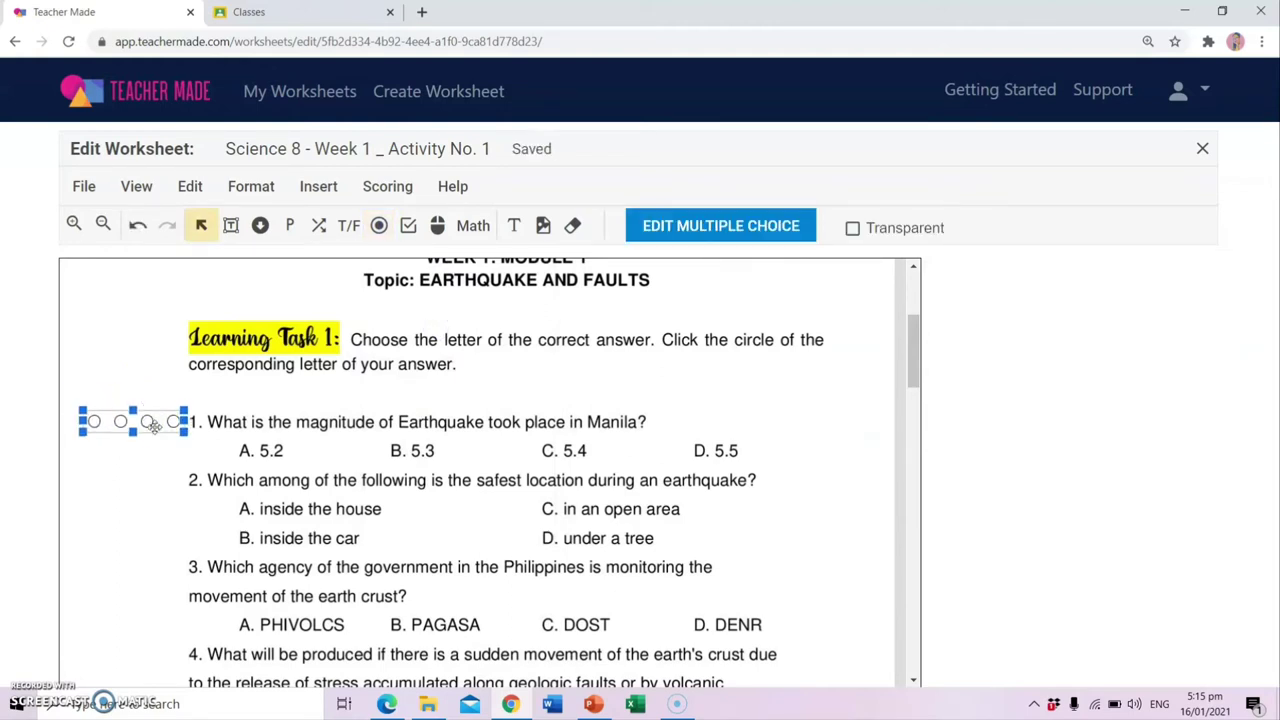
- Save question 1's multiple-choice item with 1 point and 4 choices, and mark the second circle (B) as the correct answer
left_click(640, 225)
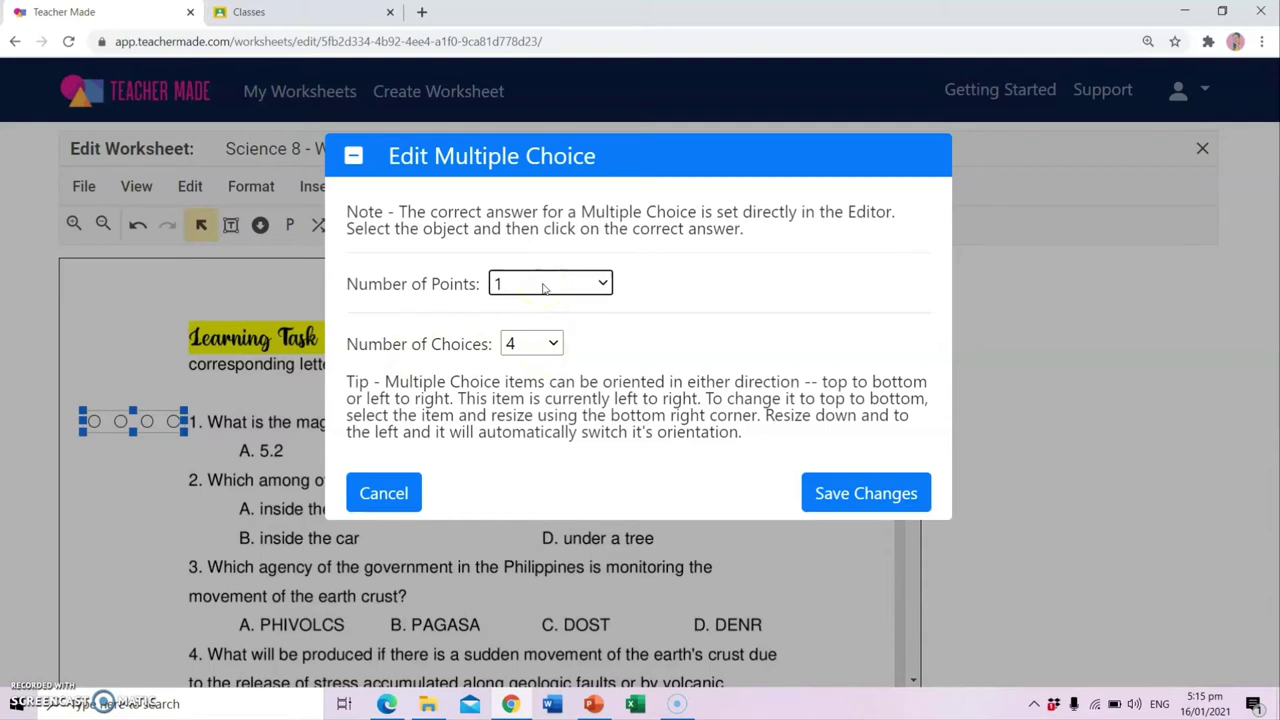
left_click(830, 491)
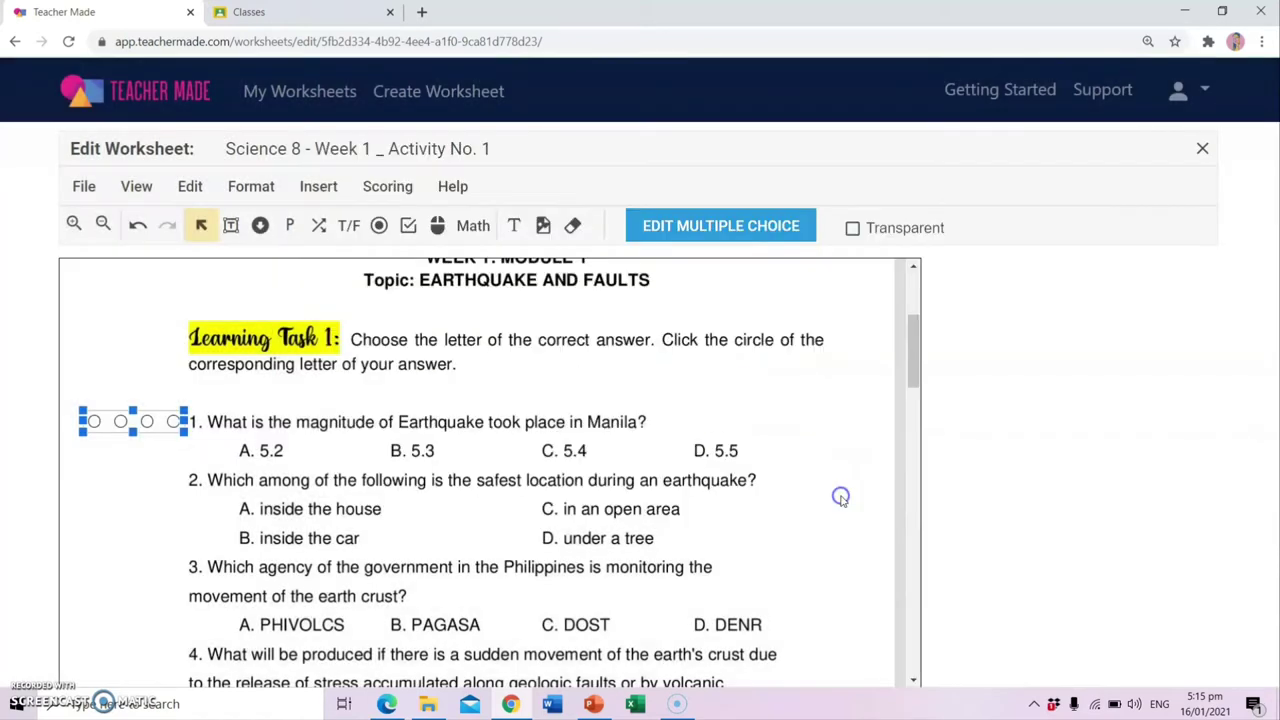
left_click(121, 422)
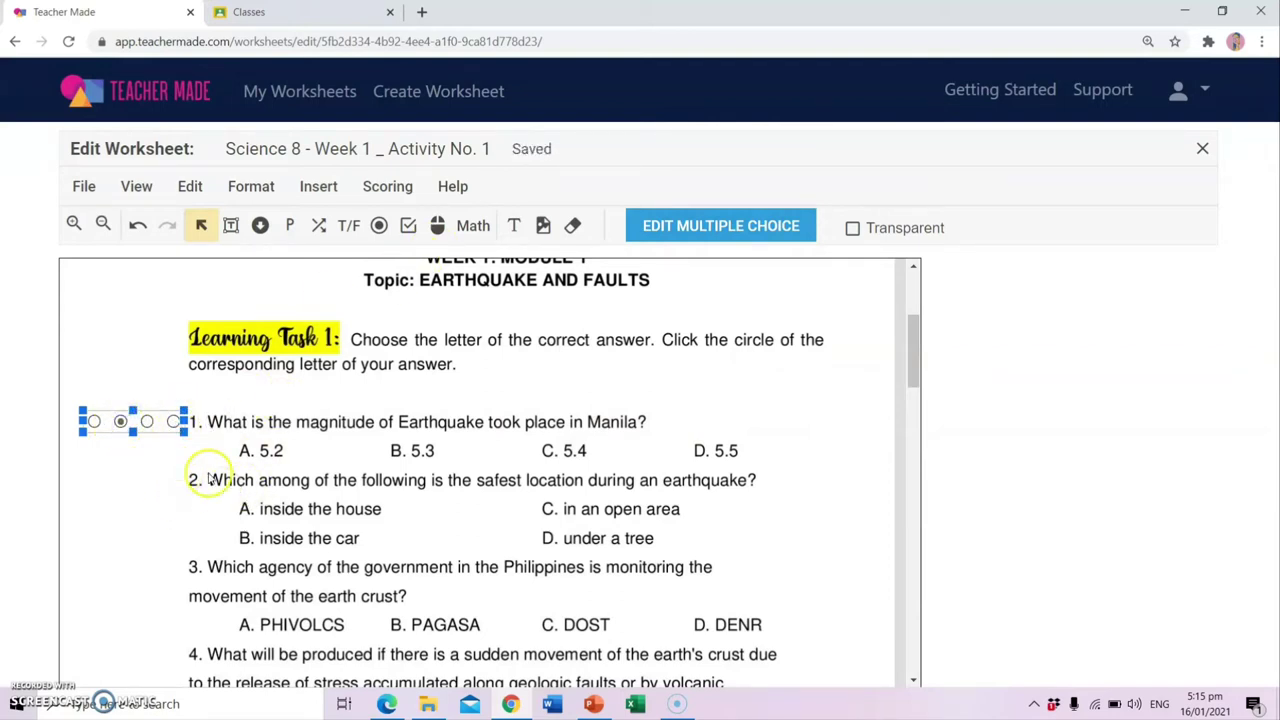
- Insert a 4-choice Multiple Choice item in front of question 2 of Learning Task 1 and mark the first circle (A) as correct
left_click(379, 225)
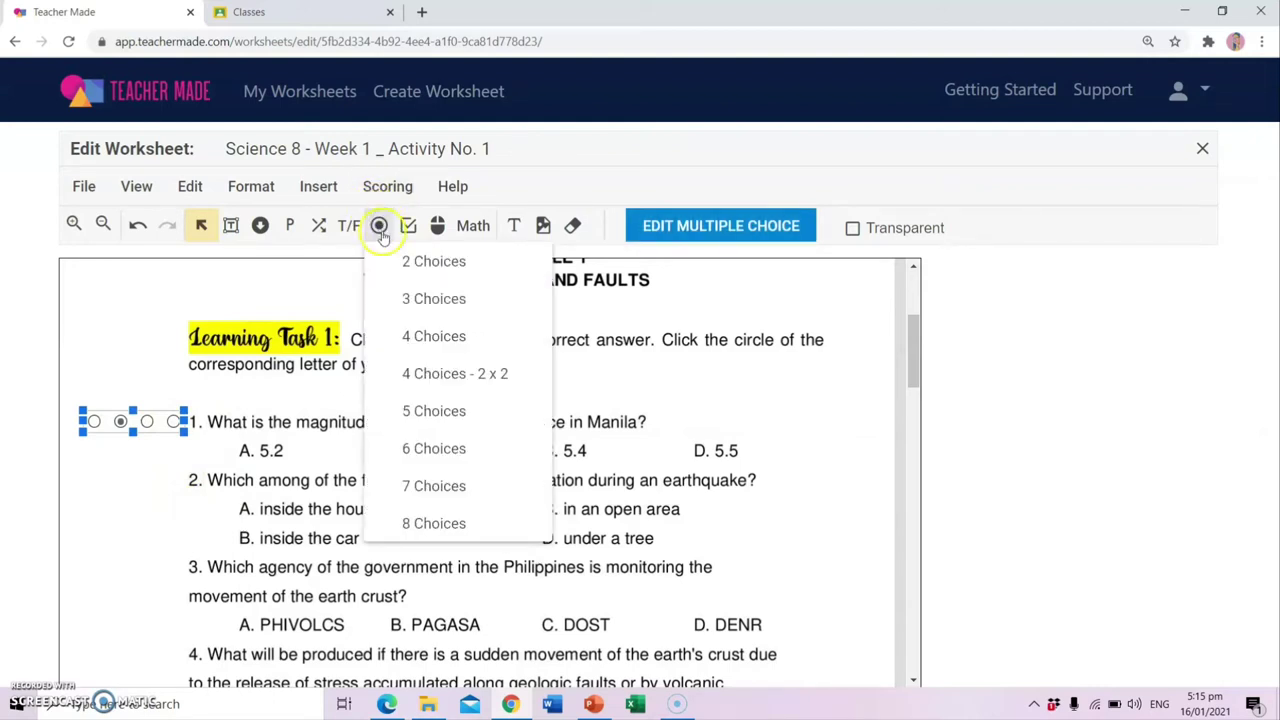
left_click(430, 336)
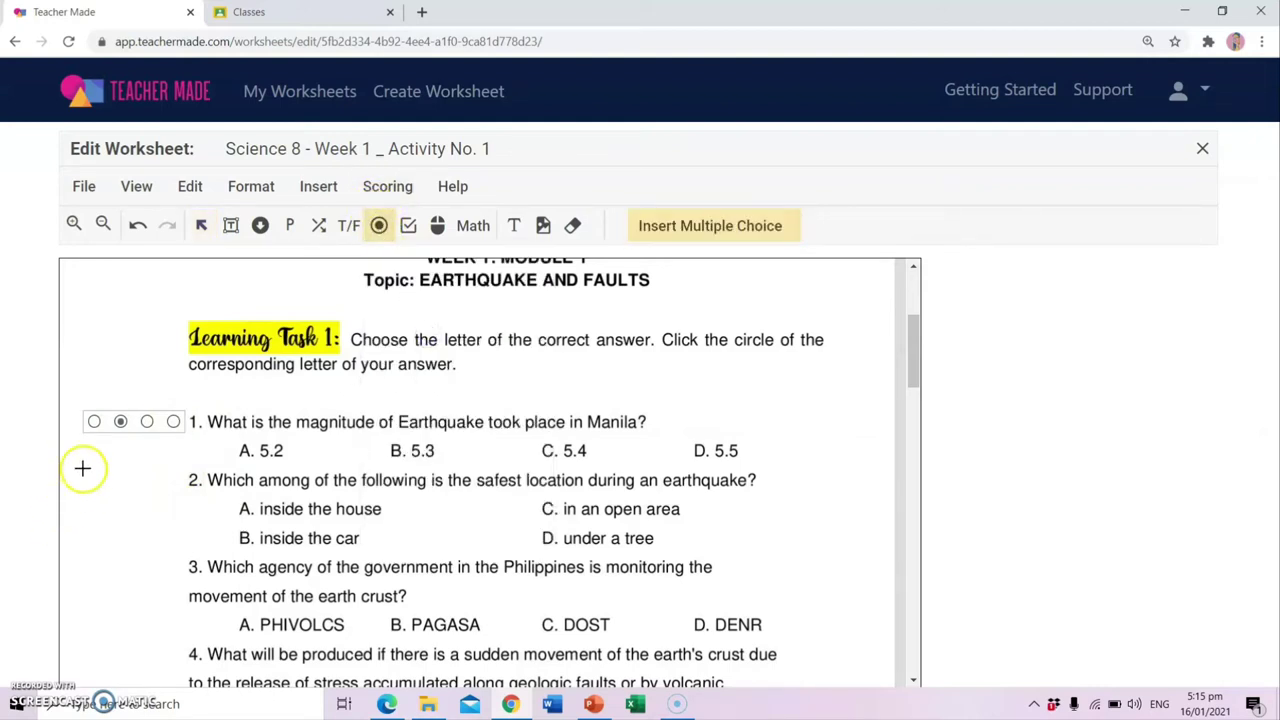
left_click_drag(83, 468, 178, 491)
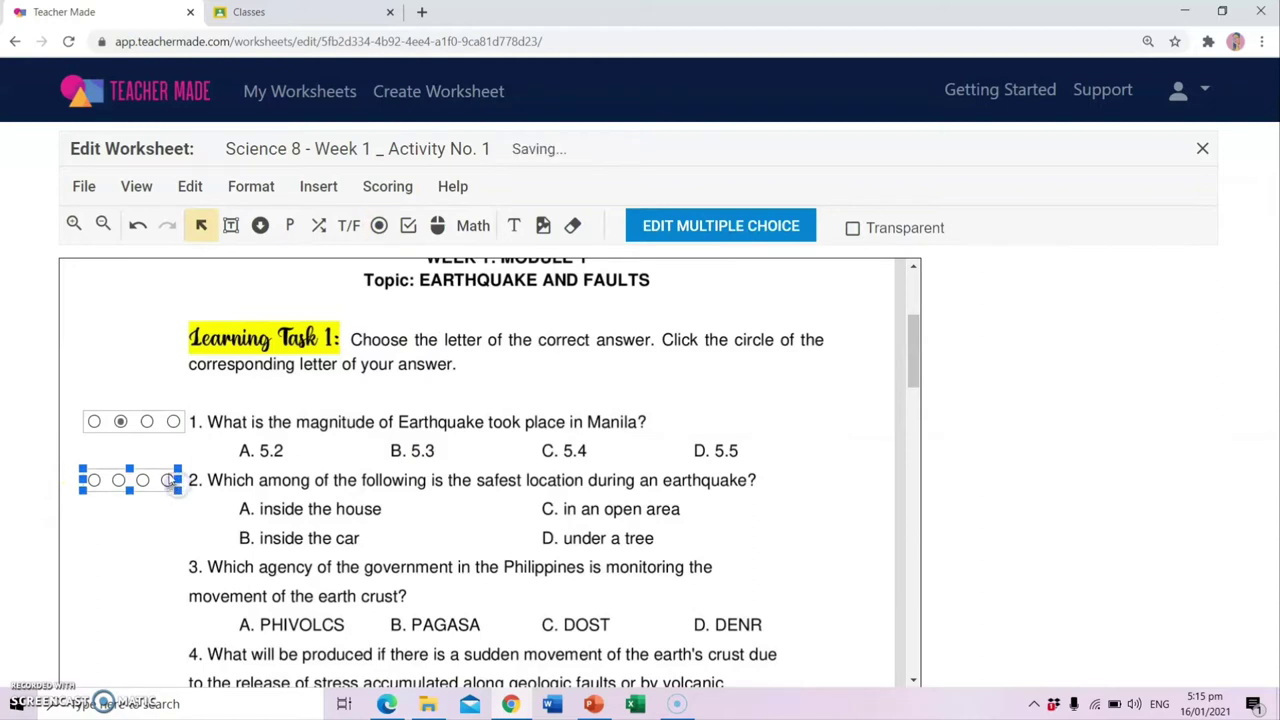
left_click(94, 480)
- Insert a 4-choice Multiple Choice item in front of question 3 of Learning Task 1 and mark the fourth circle (D) as correct
scroll(152, 553, "down", 1)
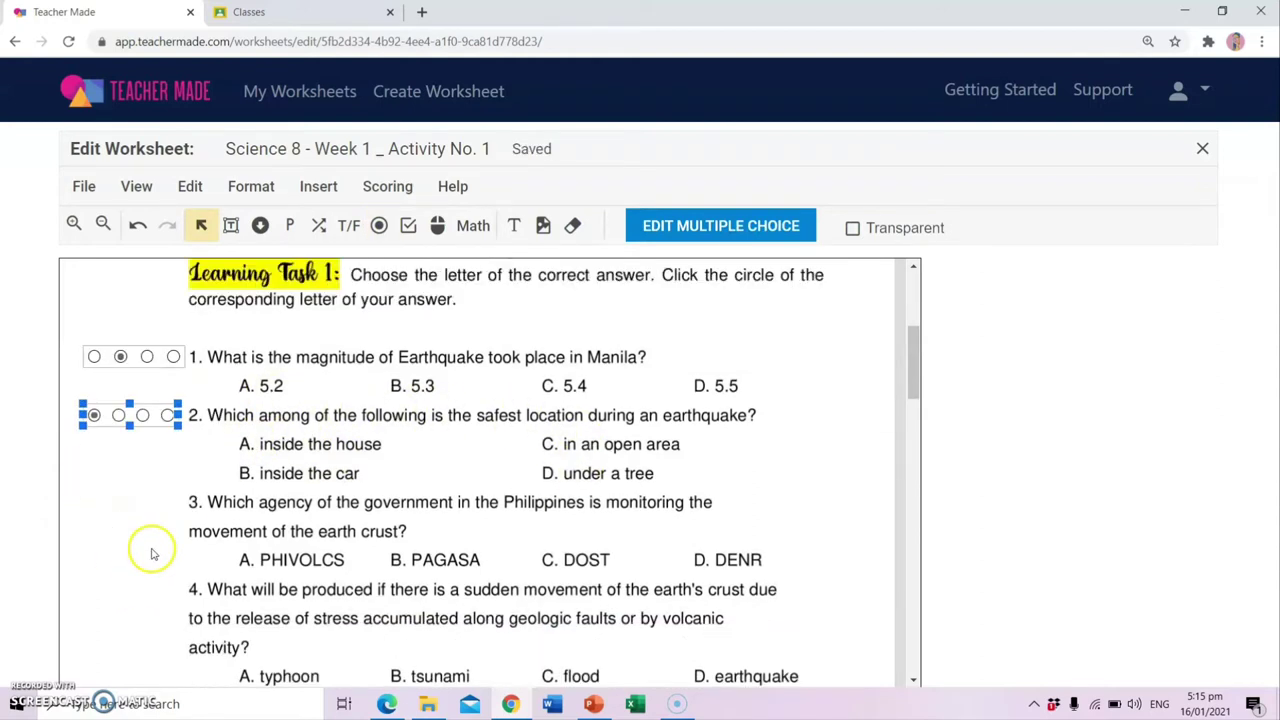
left_click(379, 225)
left_click(412, 333)
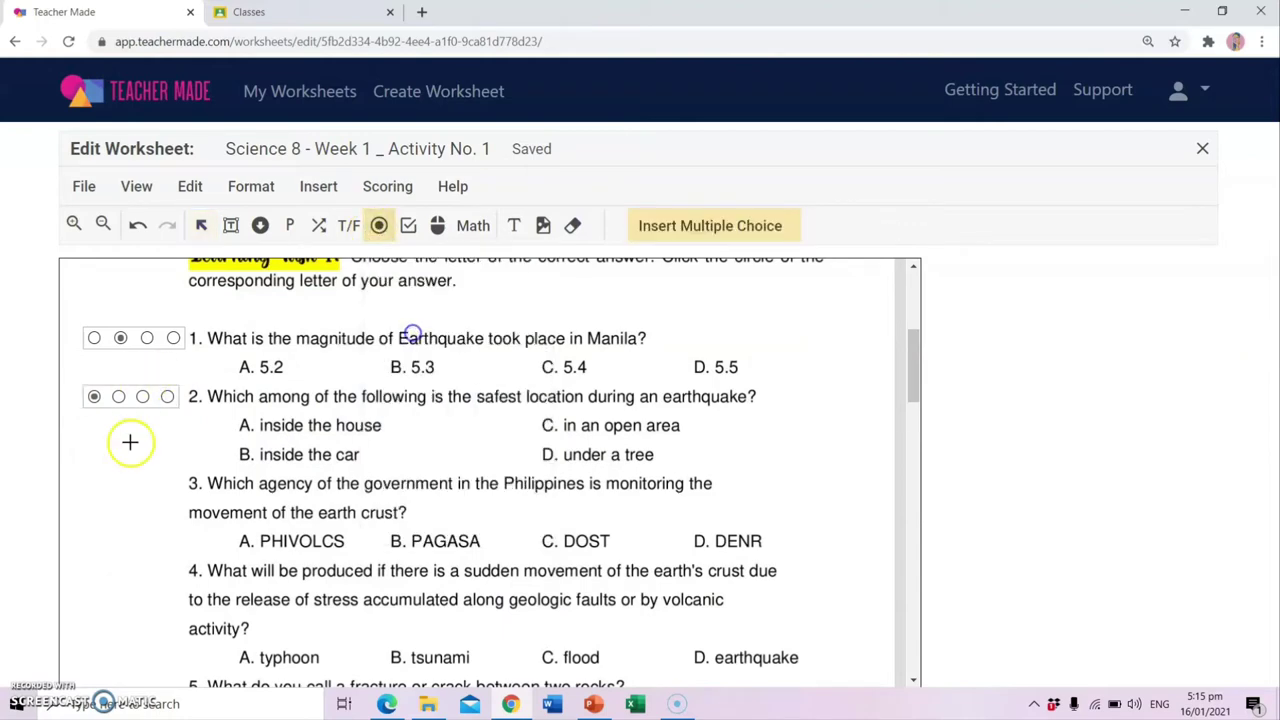
left_click_drag(88, 476, 165, 497)
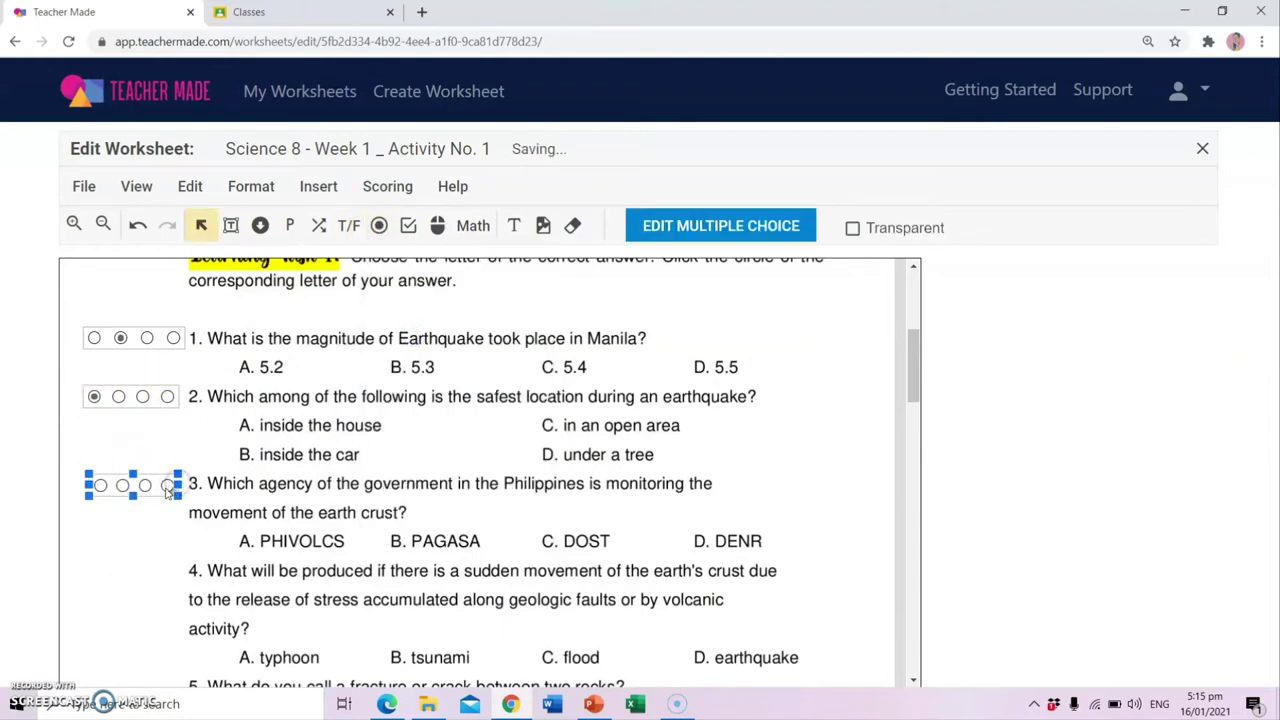
- Insert a 4-choice Multiple Choice item in front of question 4 of Learning Task 1 and mark the third circle (C) as correct
scroll(139, 532, "down", 3)
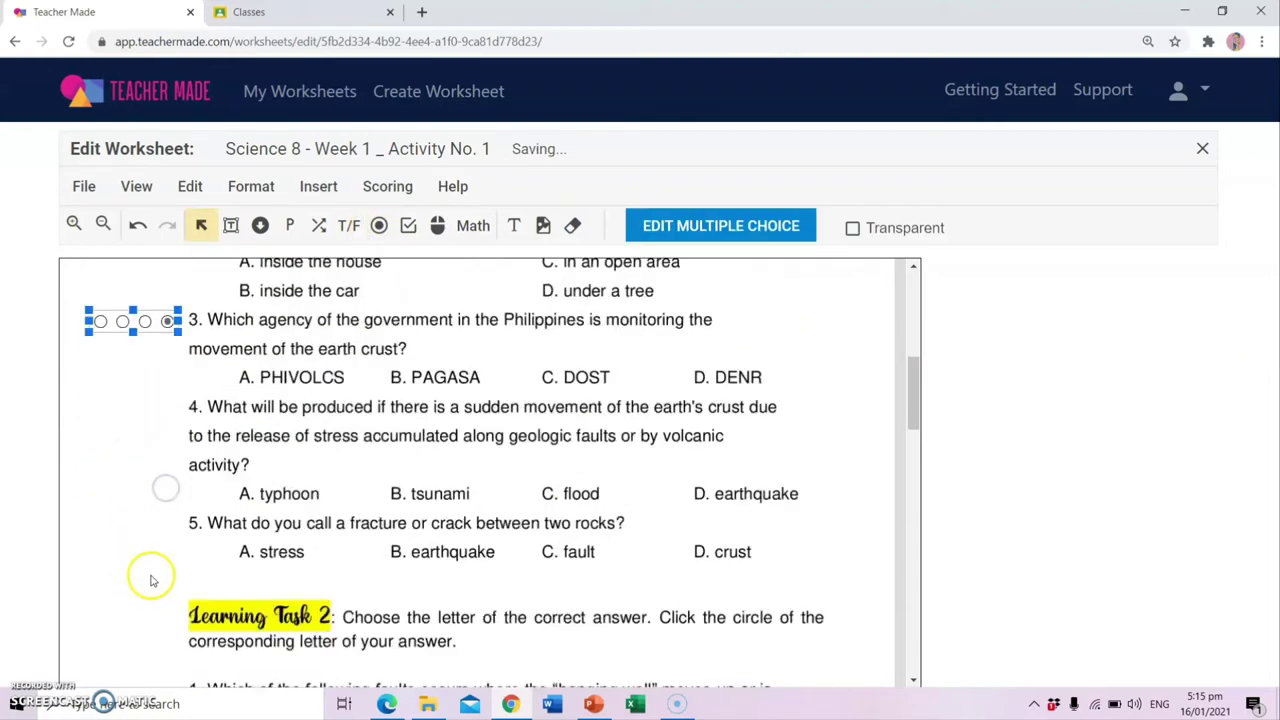
left_click(379, 225)
left_click(433, 336)
left_click_drag(77, 396, 146, 414)
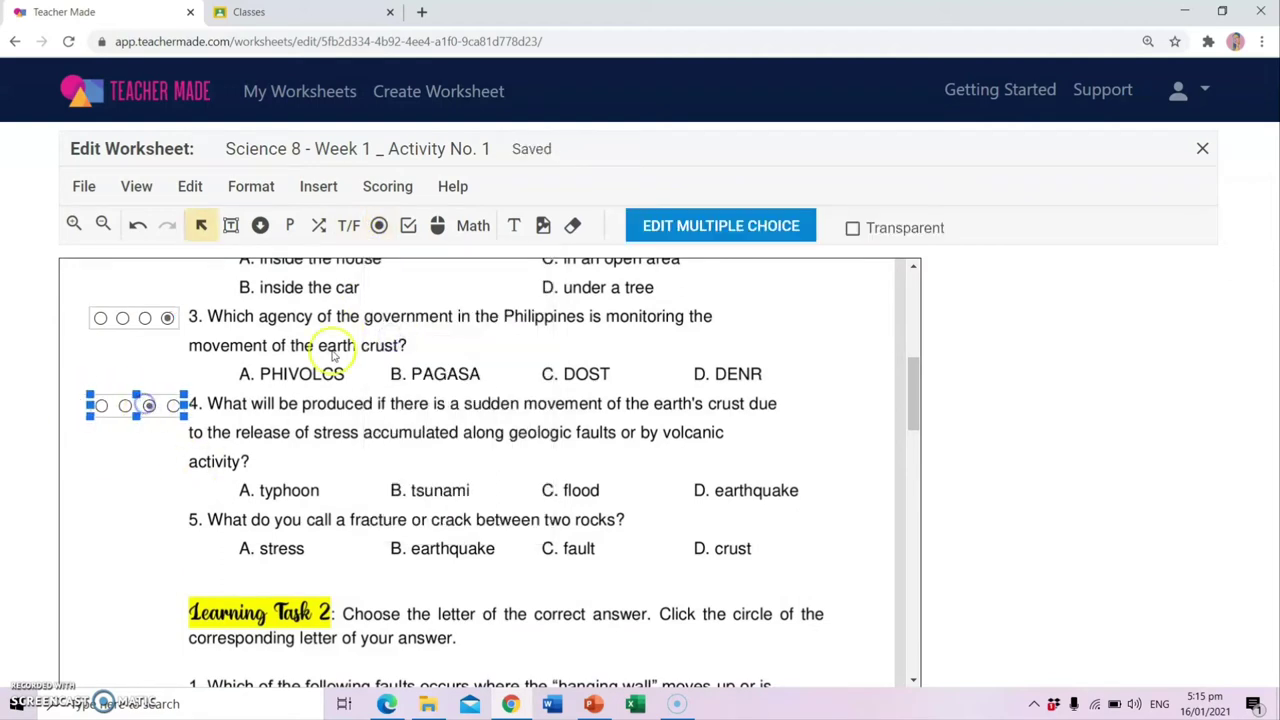
- Insert a 4-choice Multiple Choice item in front of question 5 of Learning Task 1 and mark the first circle (A) as correct
left_click(379, 225)
left_click(405, 335)
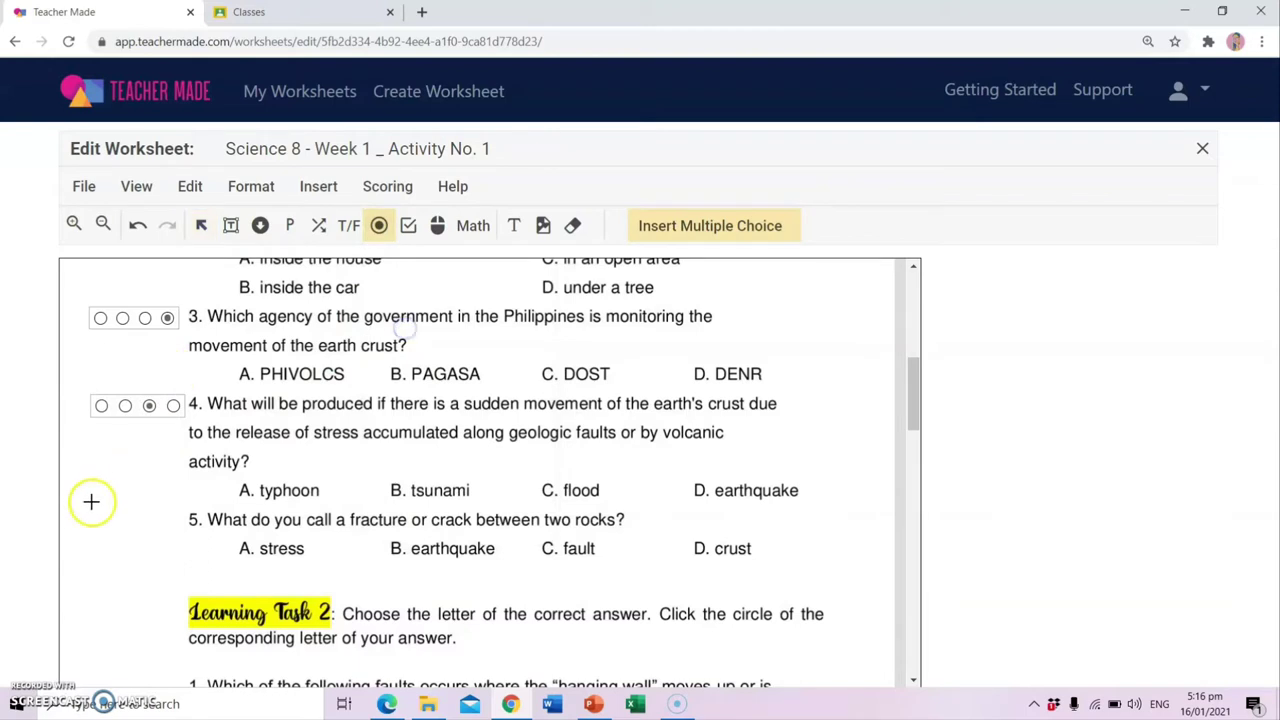
left_click_drag(88, 507, 178, 530)
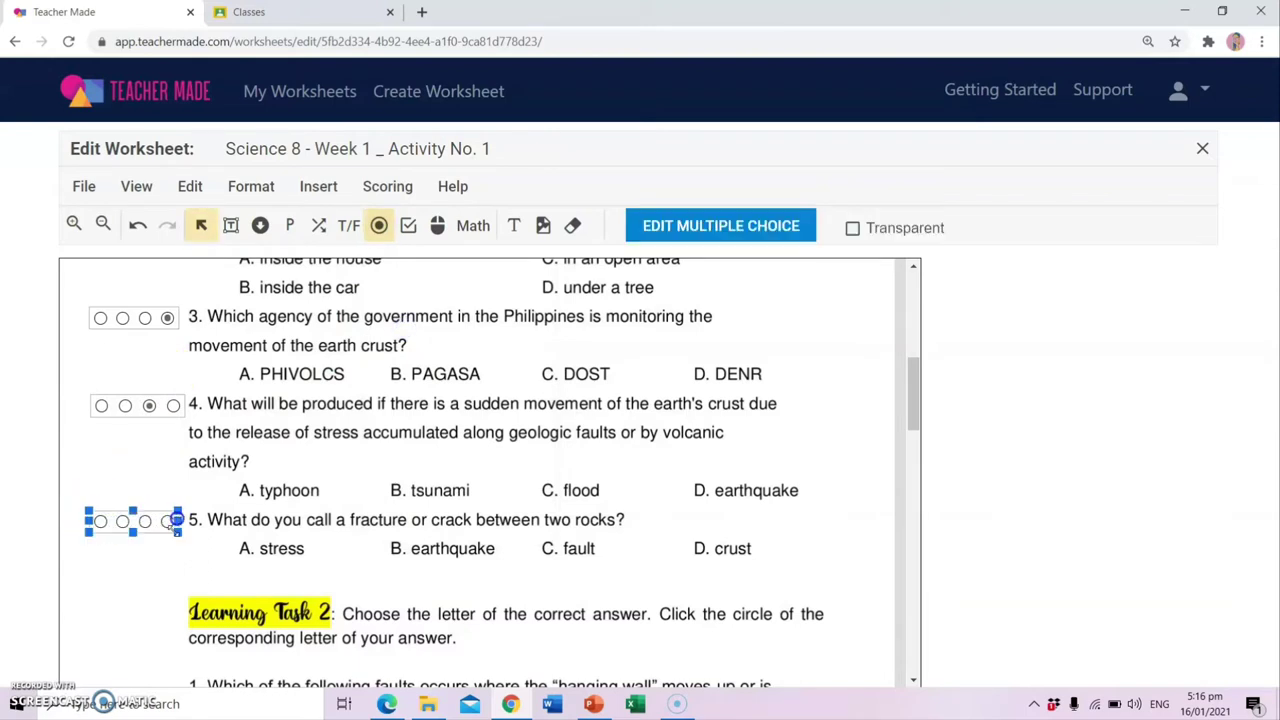
left_click_drag(100, 521, 105, 525)
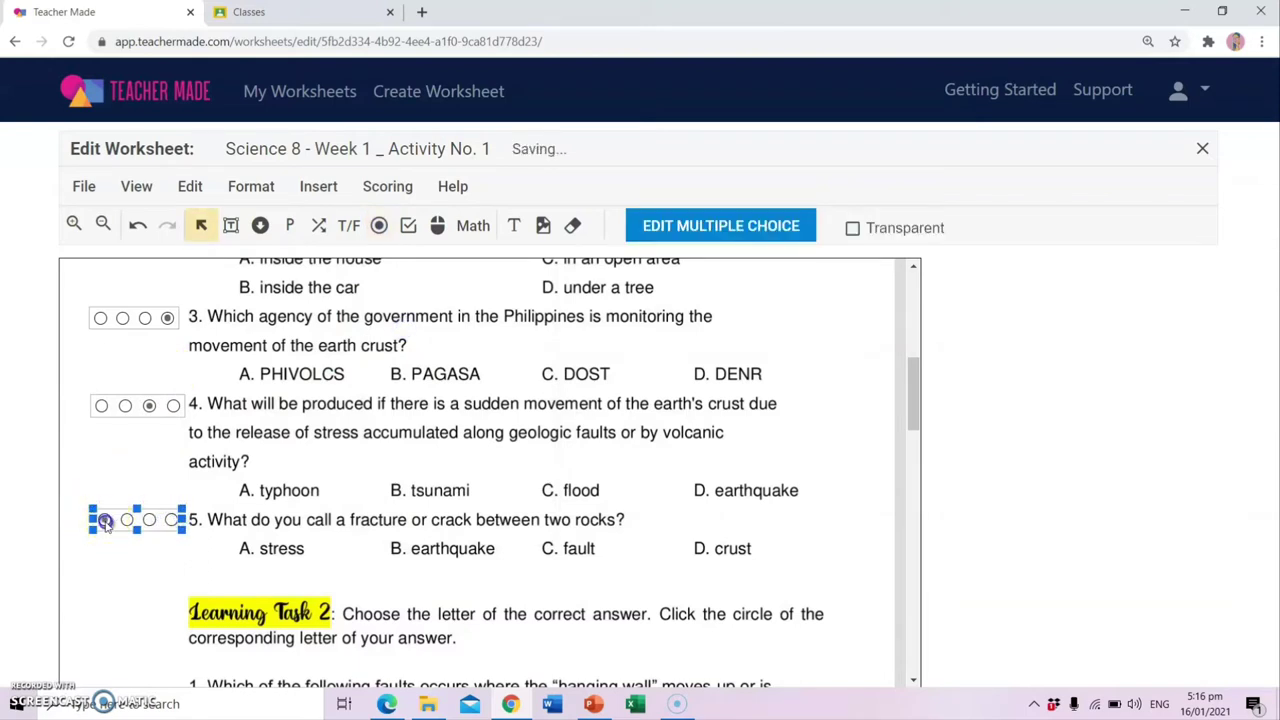
- Insert a 4-choice Multiple Choice item in front of question 1 of Learning Task 2
scroll(125, 570, "down", 5)
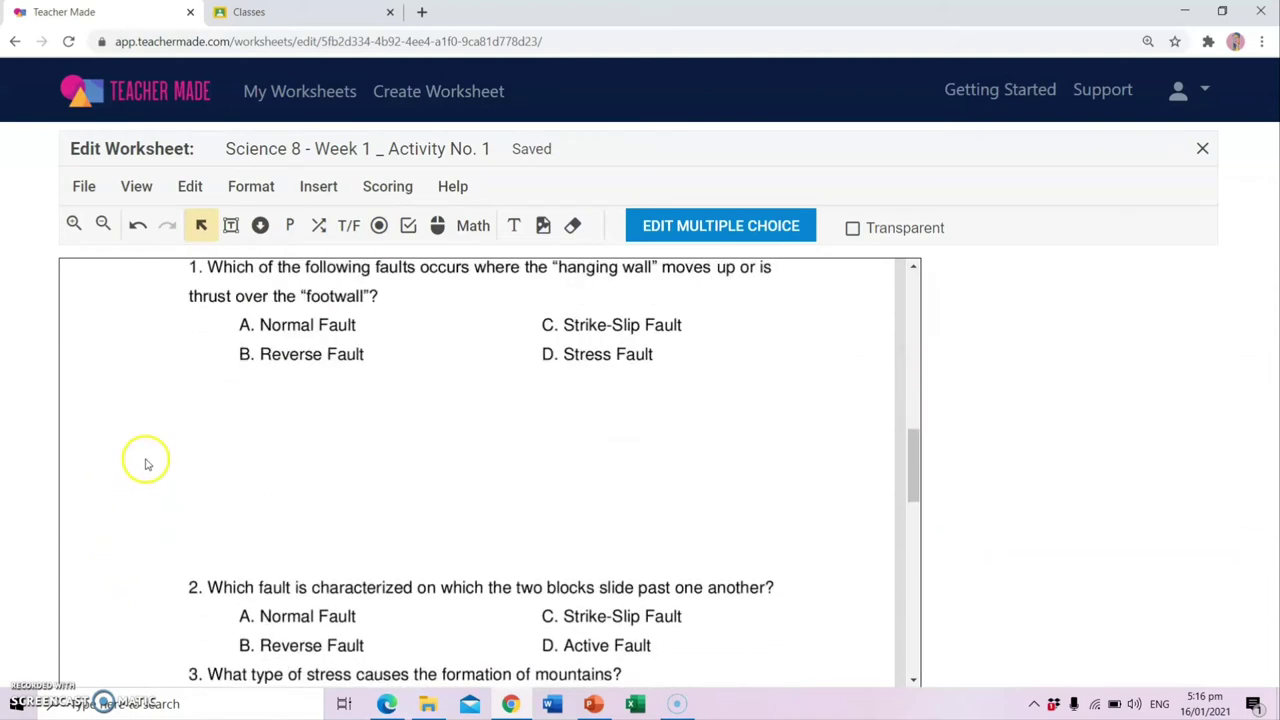
scroll(145, 463, "up", 2)
left_click(379, 225)
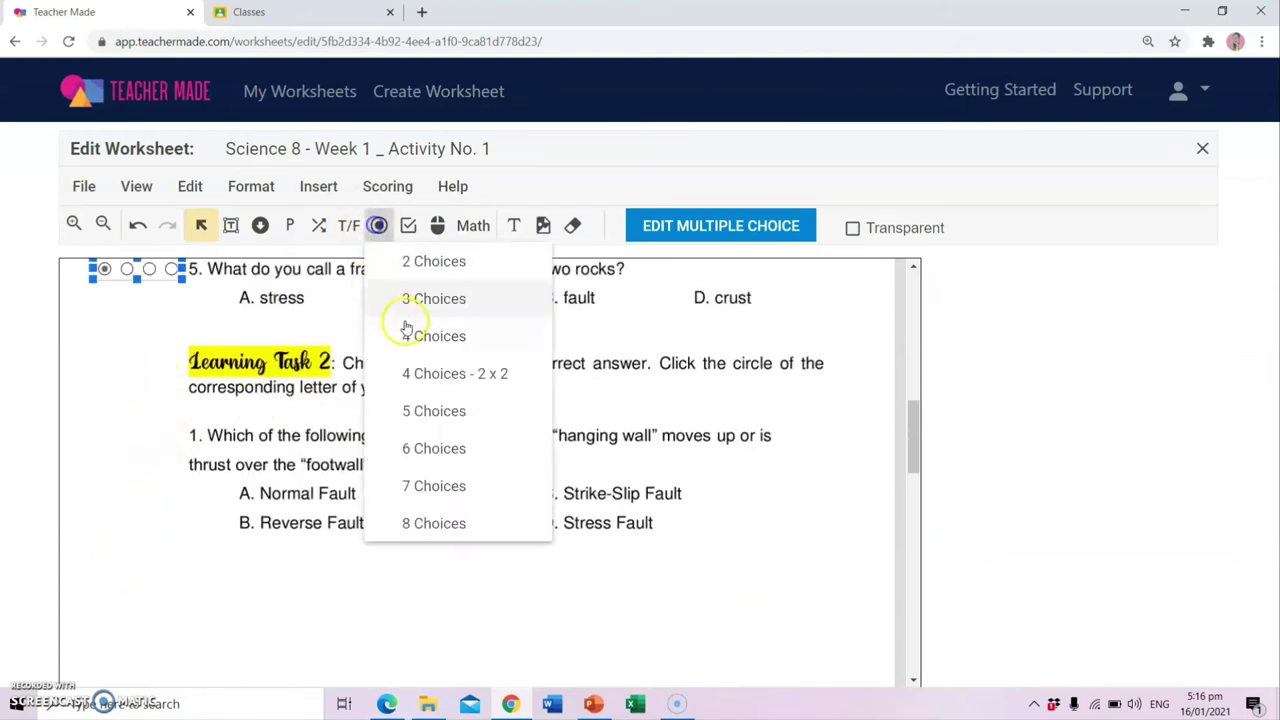
left_click(406, 334)
left_click(94, 417)
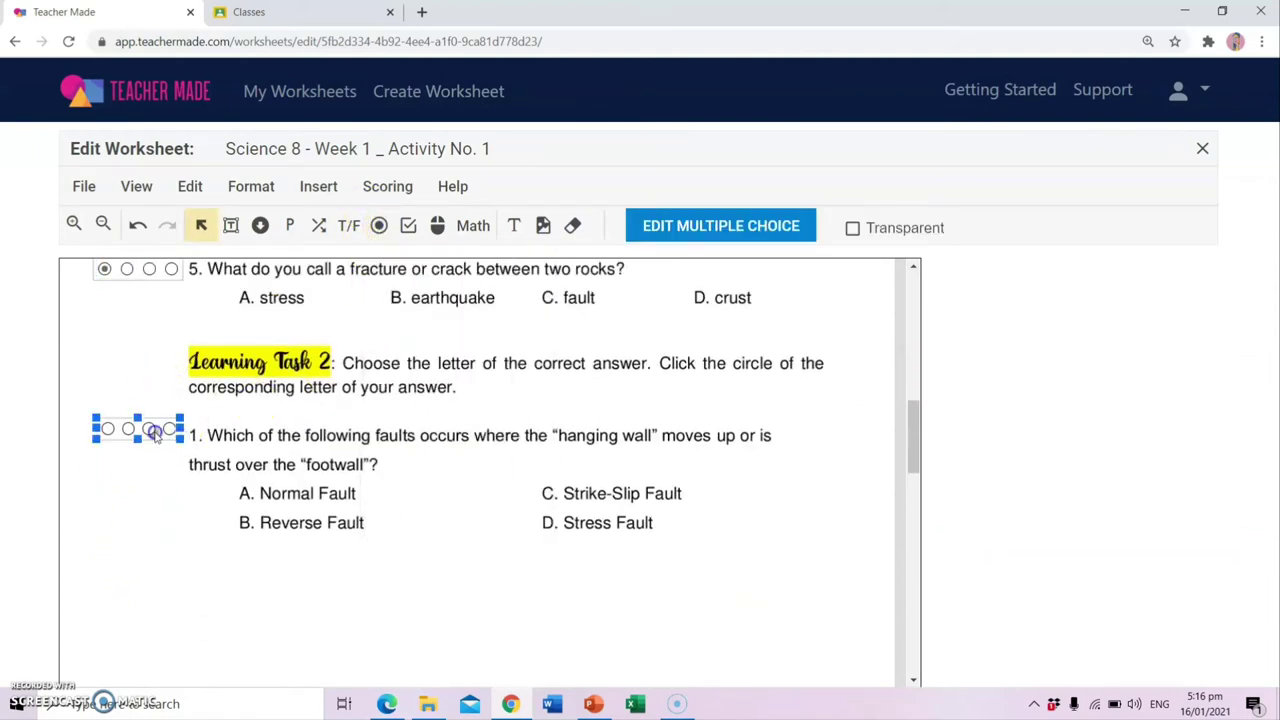
- Insert a Short Answer field filling the Across 1 row of the answer table beside Learning Task 3's crossword
scroll(200, 400, "down", 9)
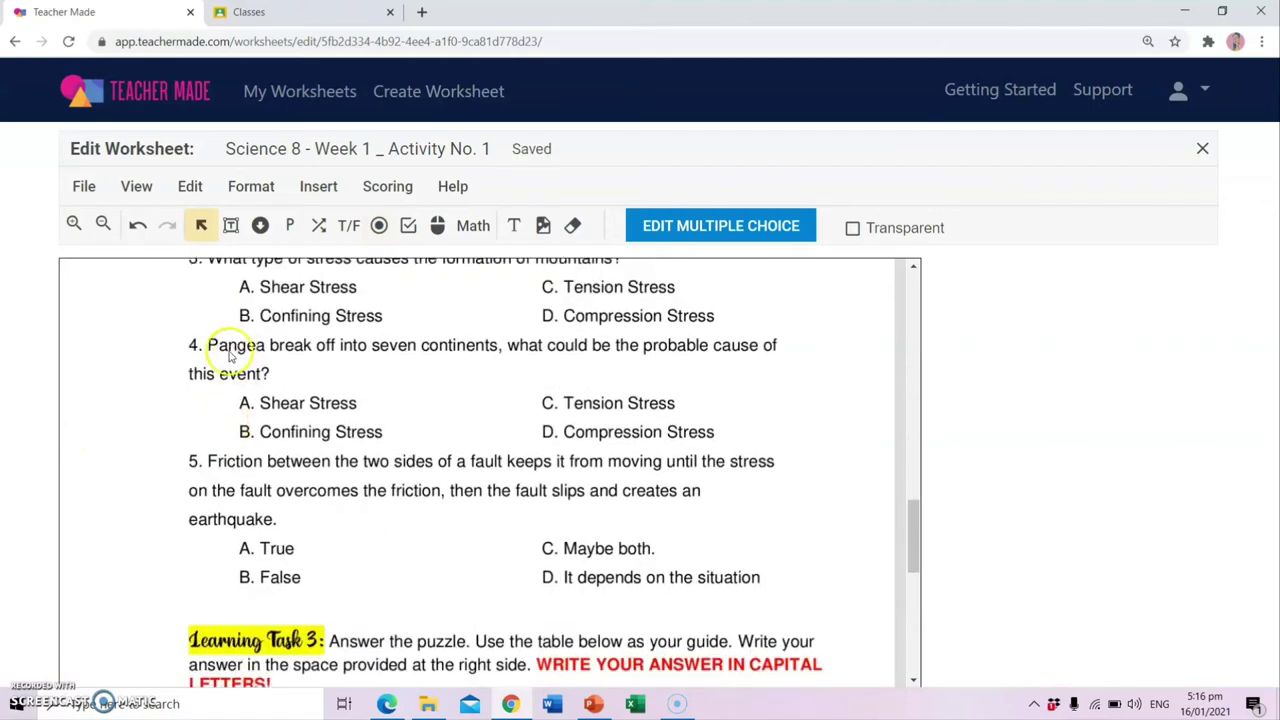
scroll(258, 508, "down", 2)
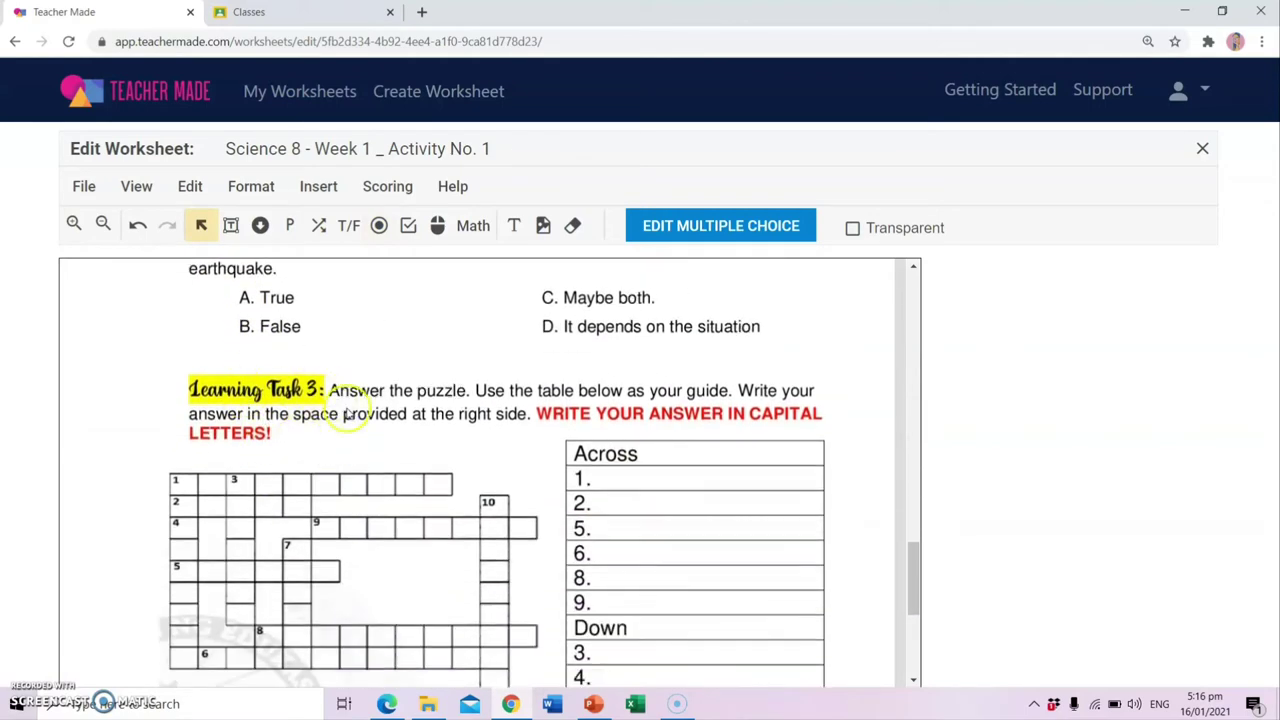
scroll(457, 434, "down", 1)
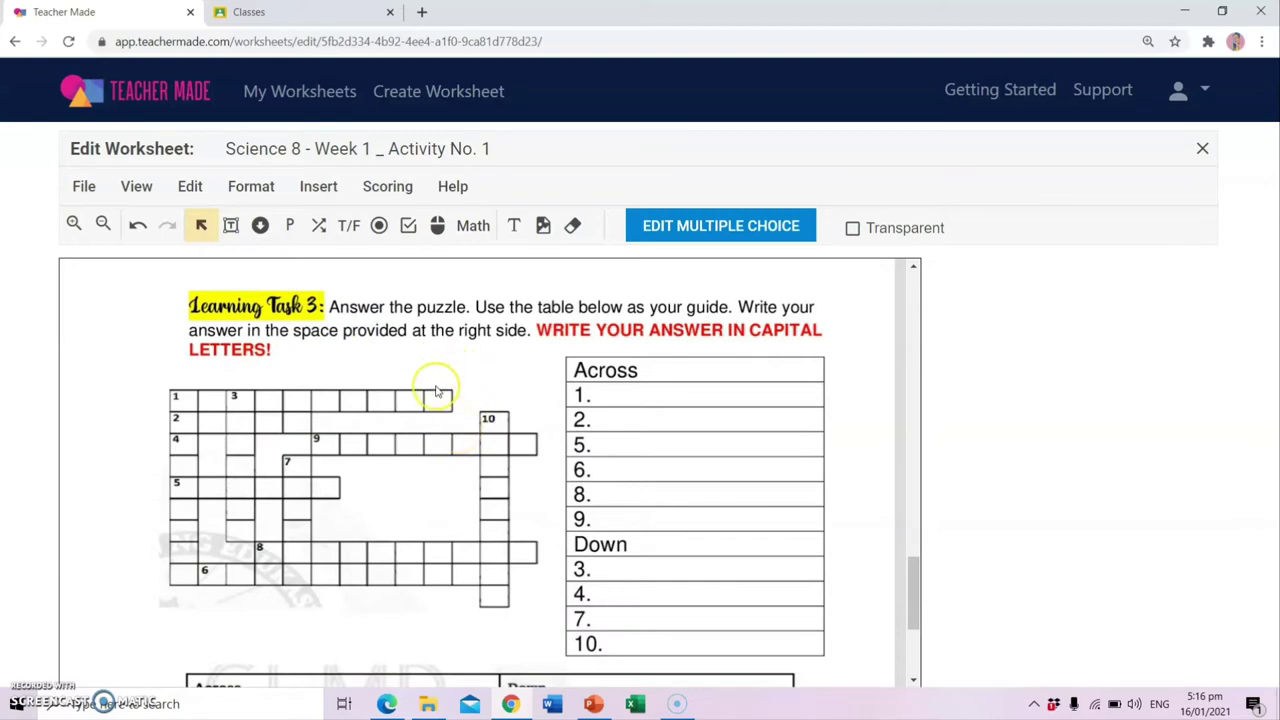
scroll(430, 392, "up", 1)
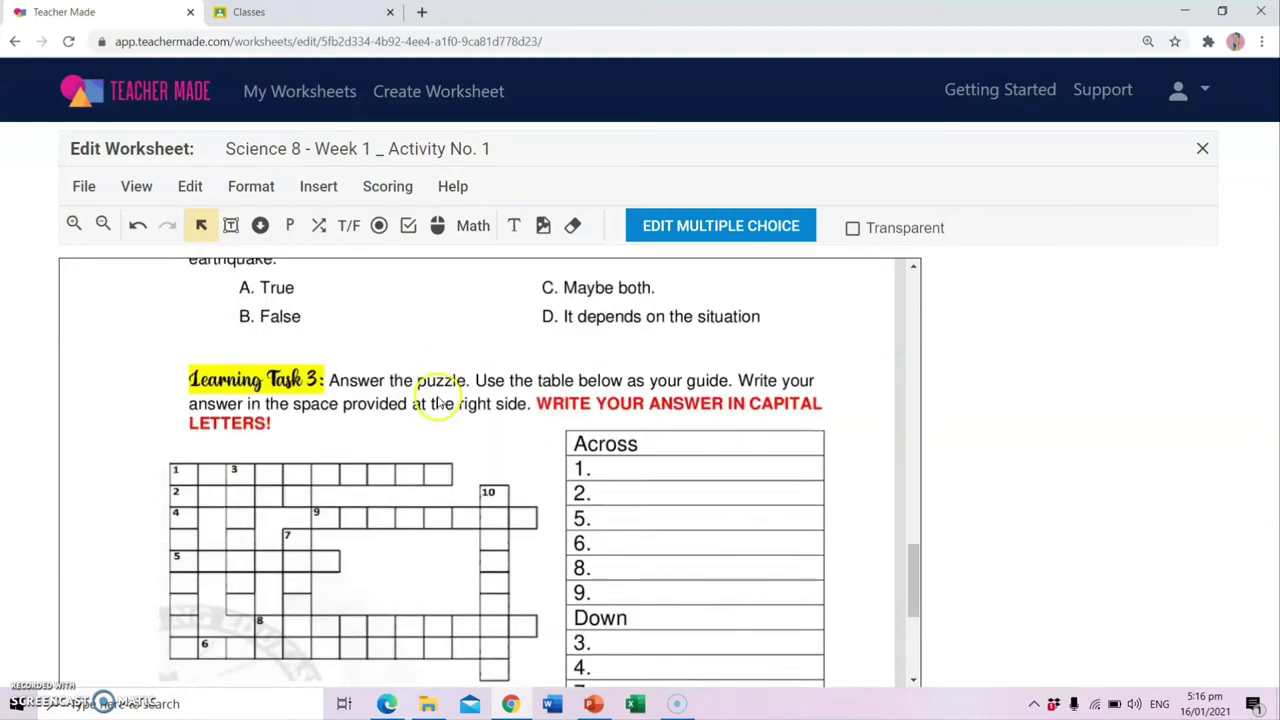
scroll(423, 466, "down", 4)
scroll(474, 519, "up", 2)
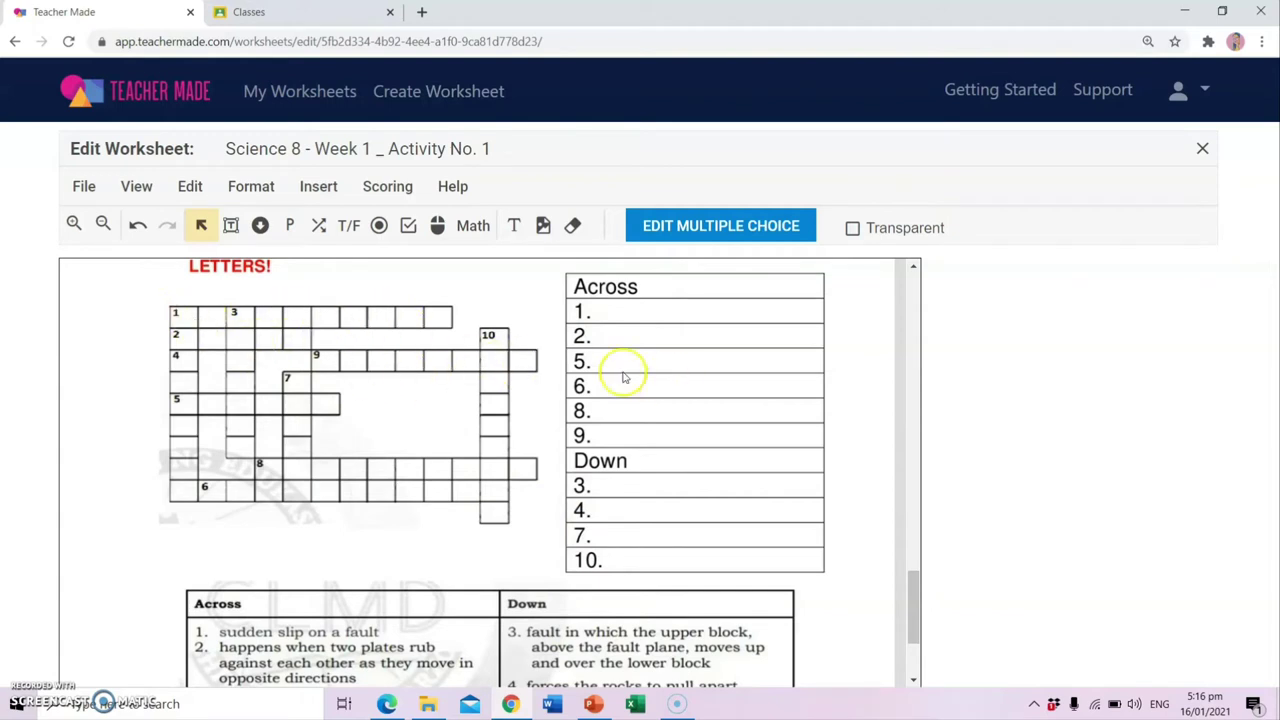
left_click(230, 226)
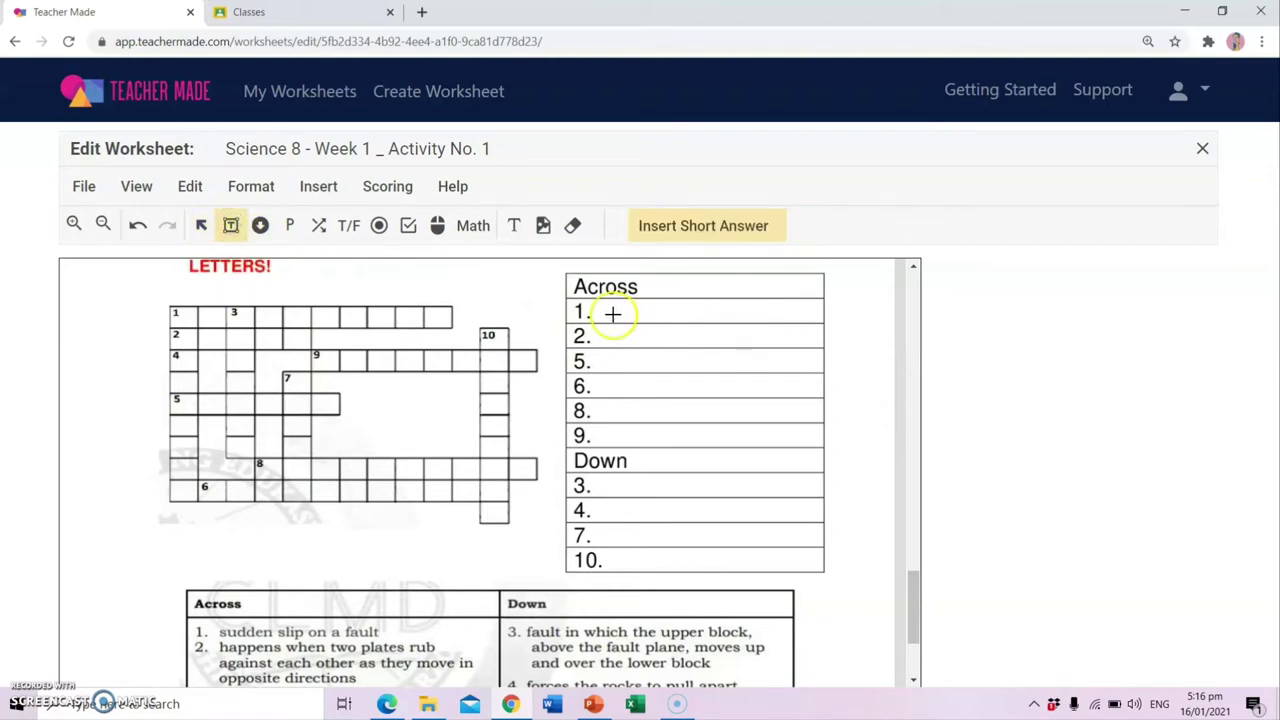
left_click_drag(588, 296, 819, 320)
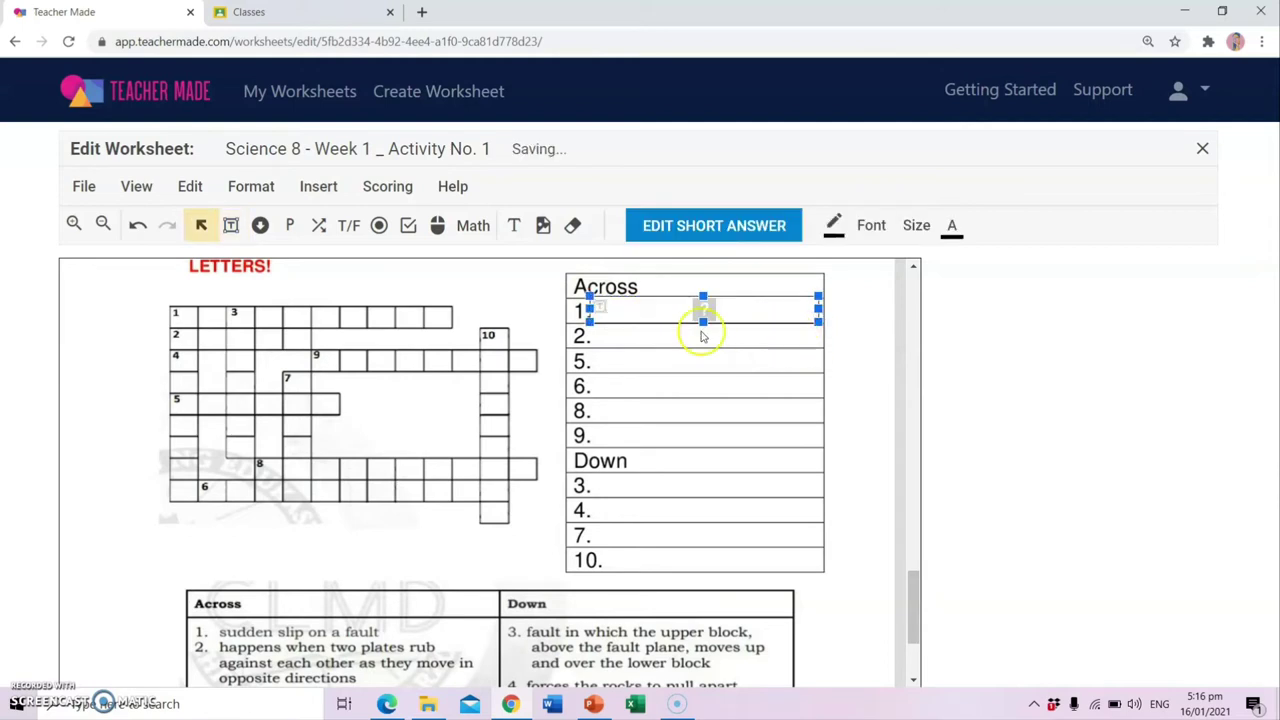
- Save the Across 1 short answer with the correct answers EARTHQUAKE, earthquake, Earthquake and earth quake
left_click(677, 233)
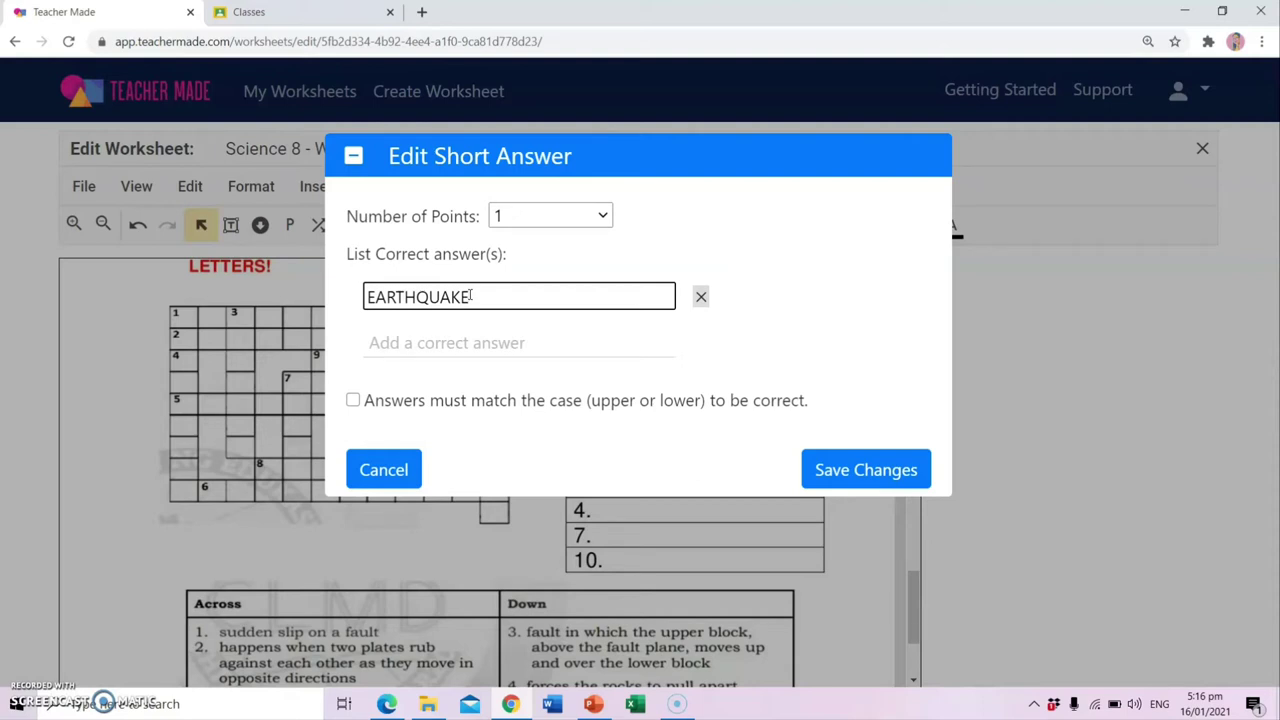
left_click(455, 343)
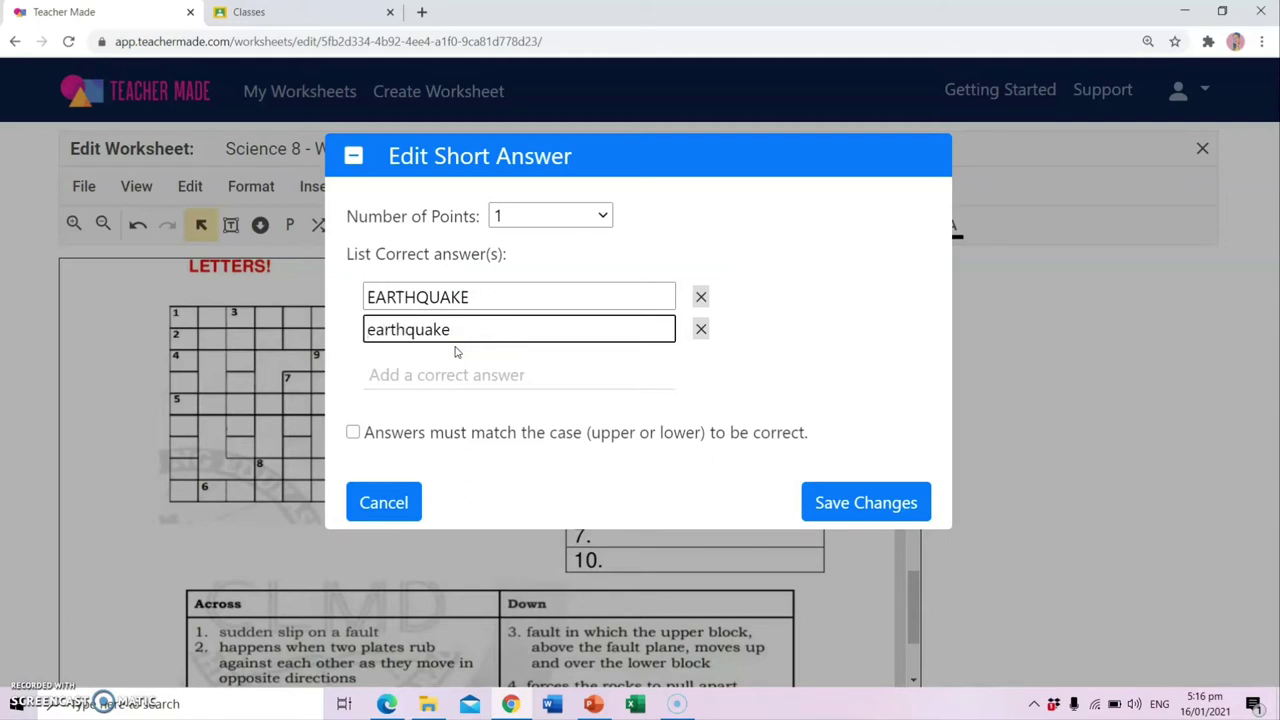
left_click(466, 378)
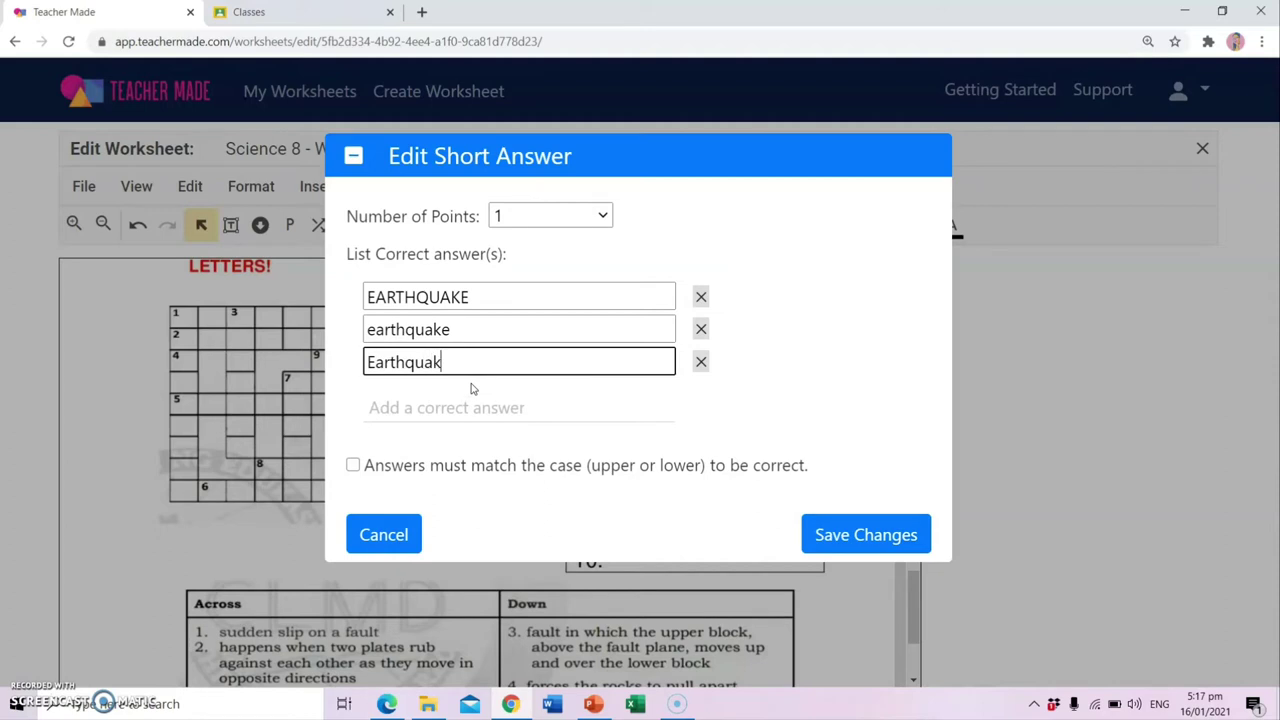
left_click(467, 407)
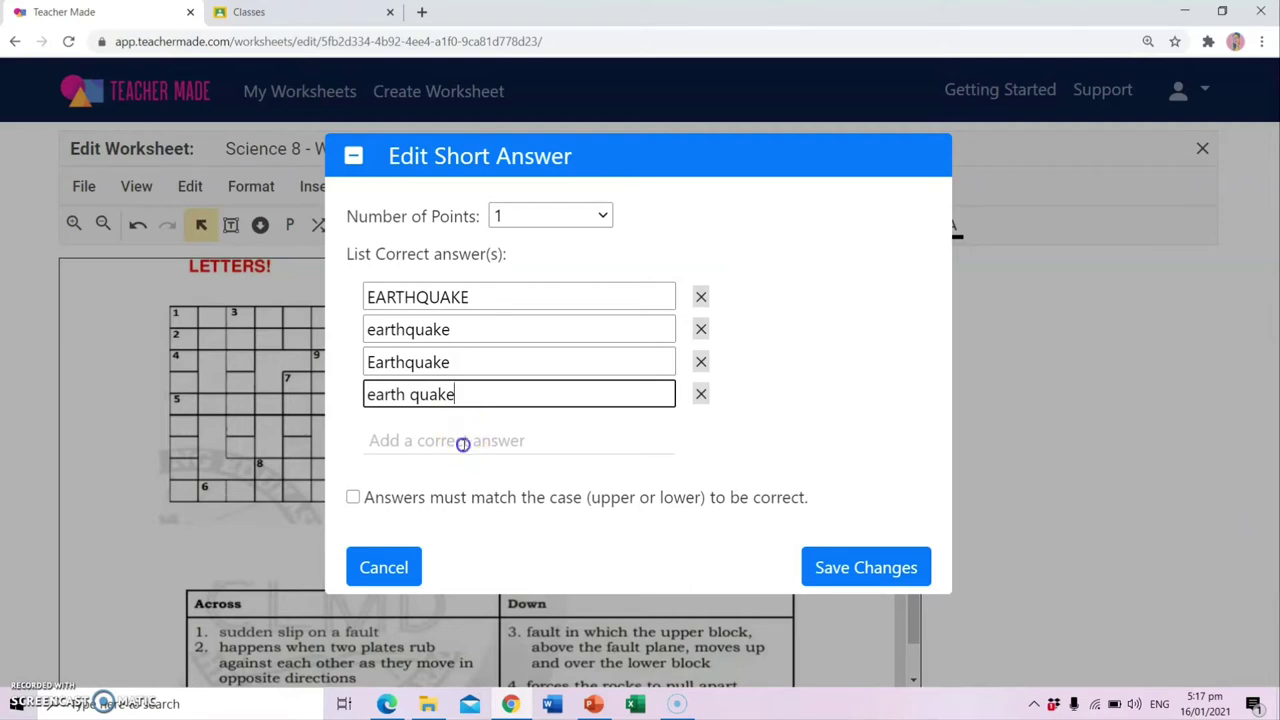
left_click(463, 441)
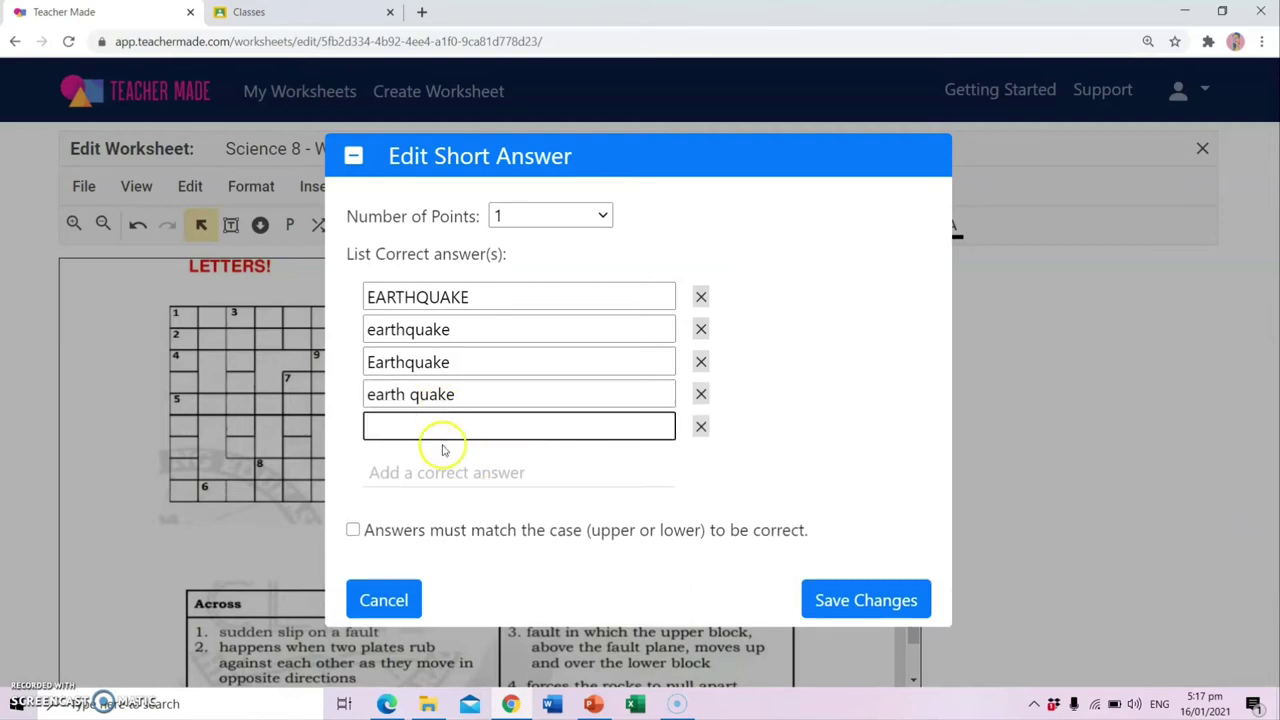
left_click(858, 599)
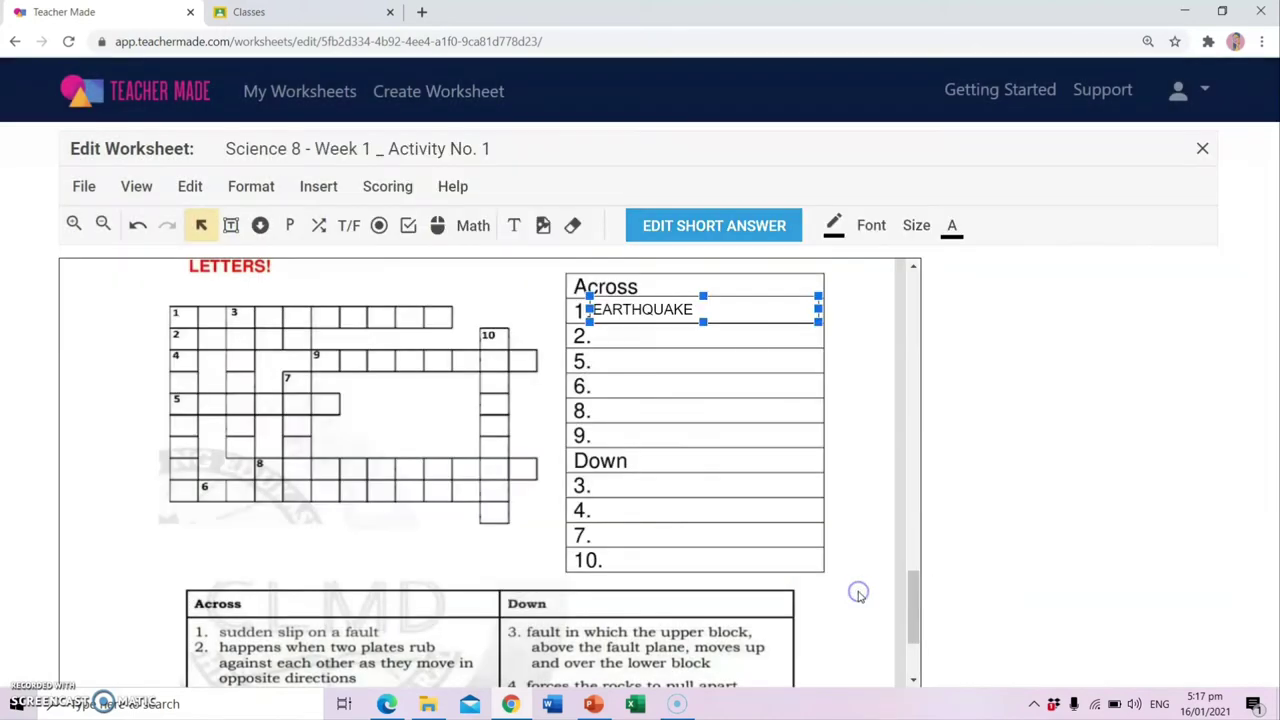
- Insert a Short Answer field in the Across 2 row and save it with the correct answers FAULT, fault and Fault
left_click(231, 225)
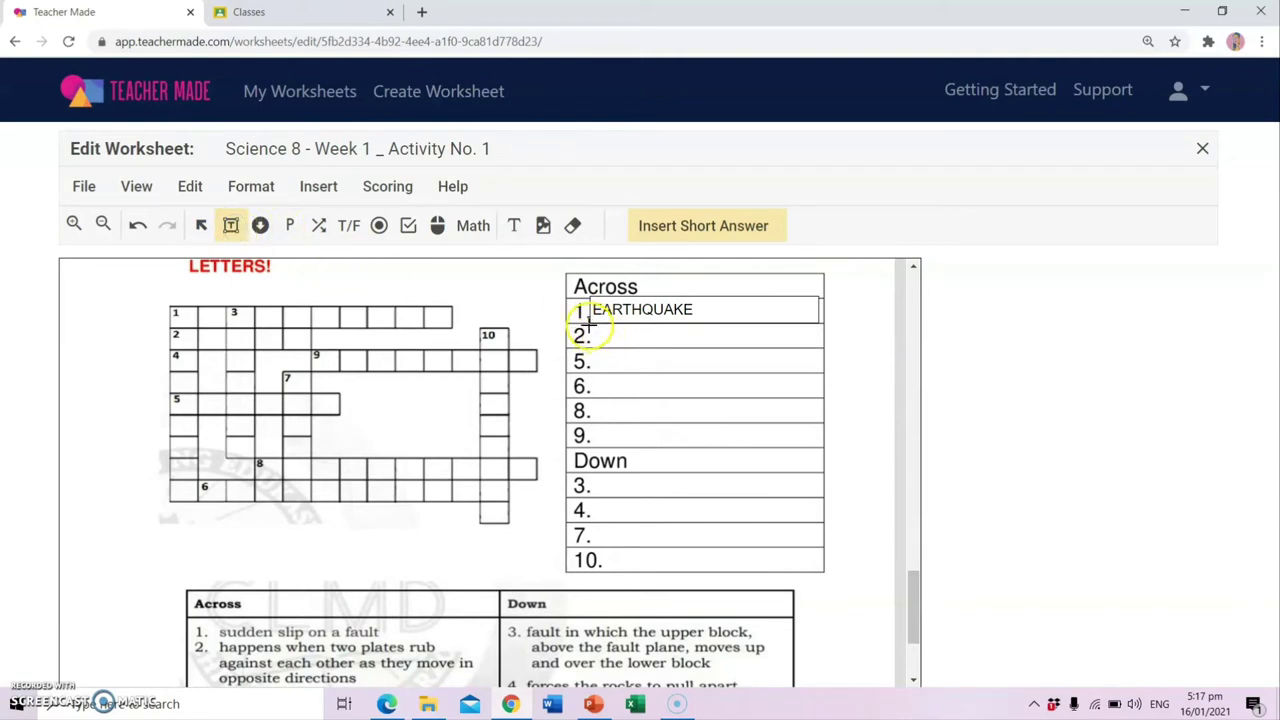
left_click_drag(592, 327, 816, 337)
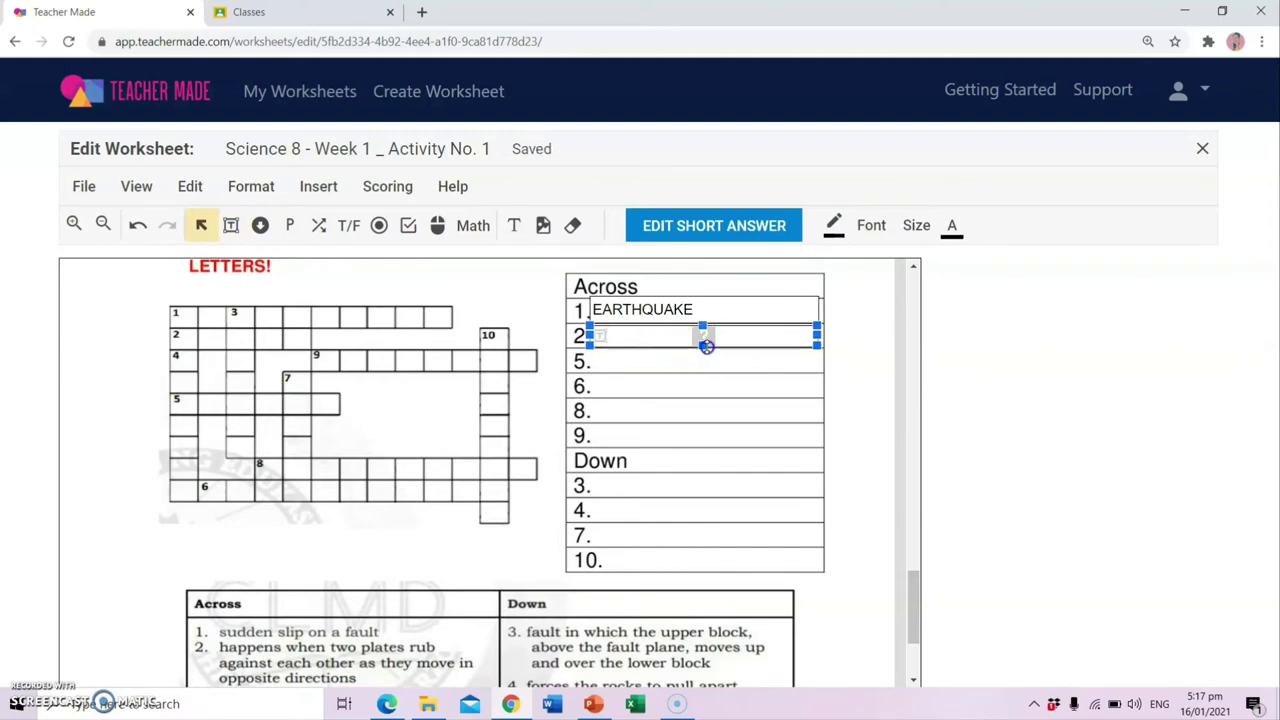
left_click(700, 228)
left_click(390, 296)
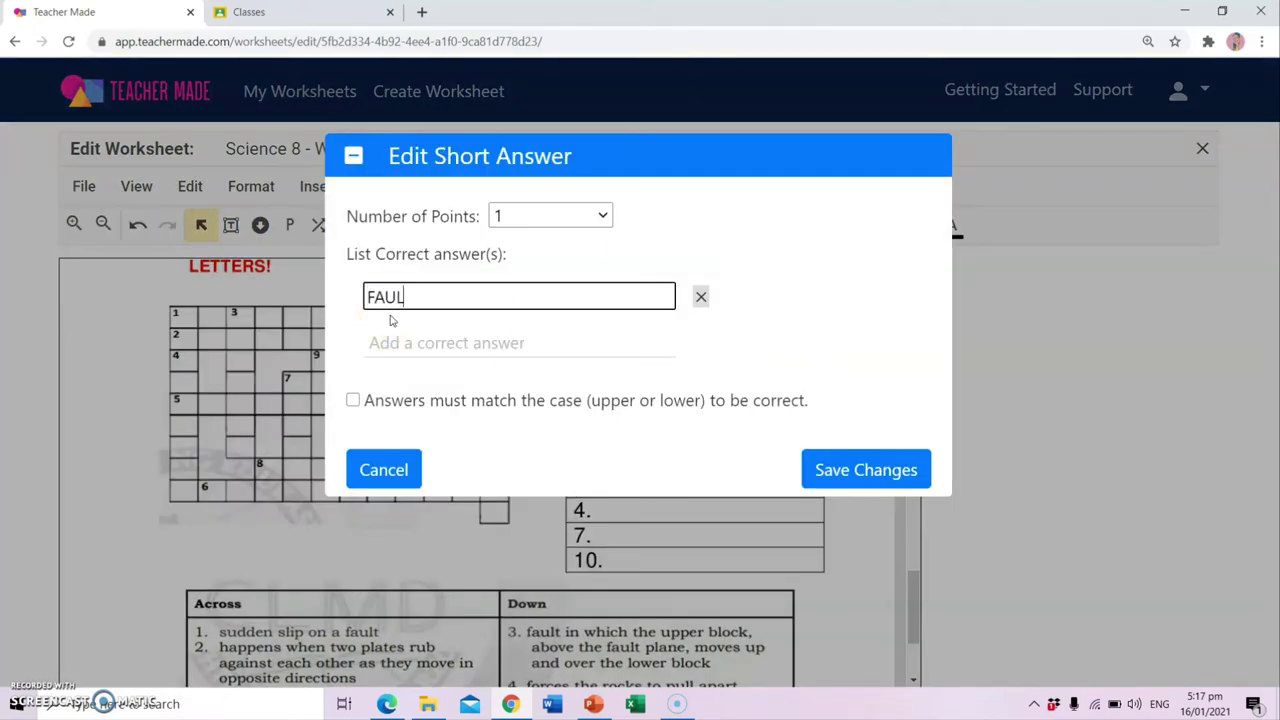
left_click(362, 340)
type("fault")
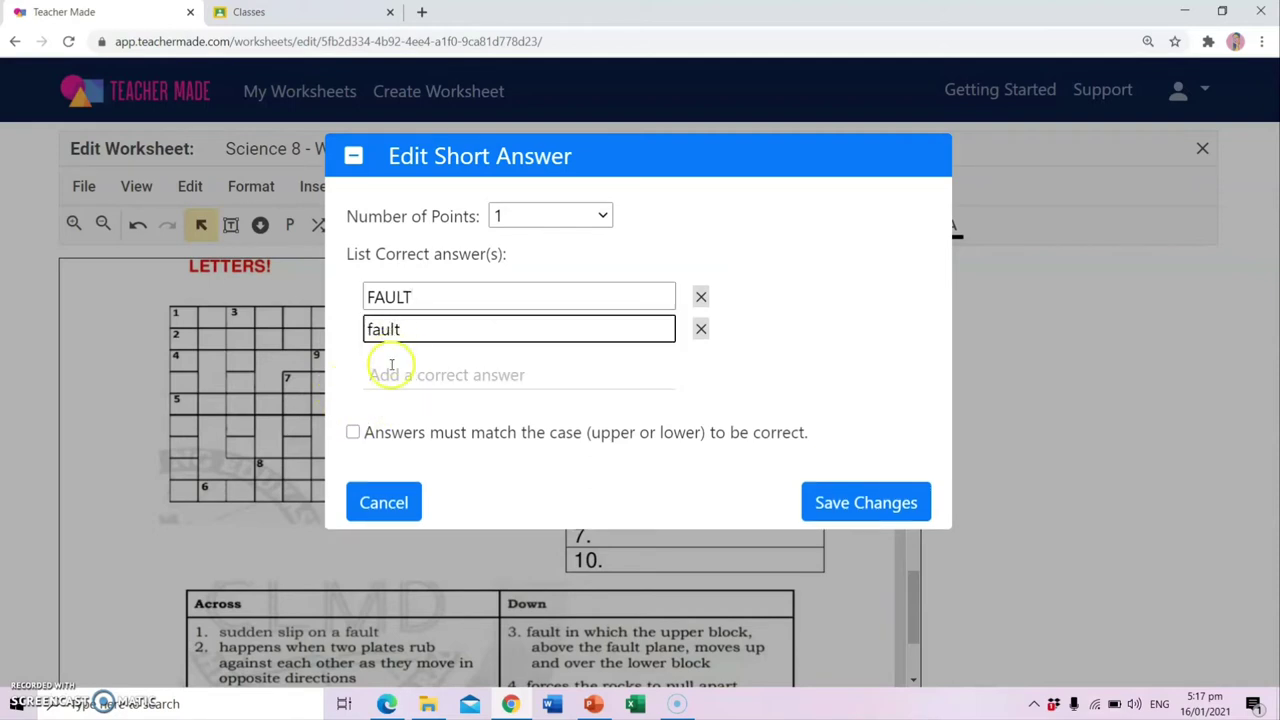
left_click(390, 372)
type("F")
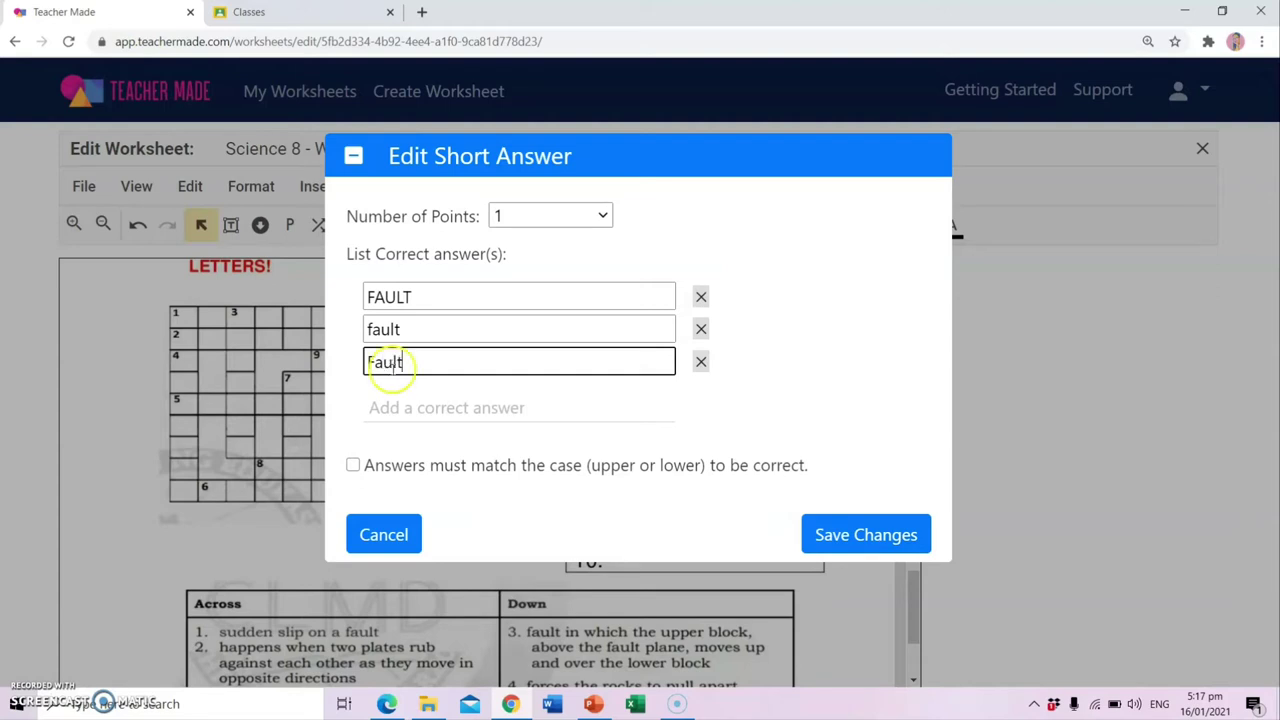
type("ault")
left_click(815, 540)
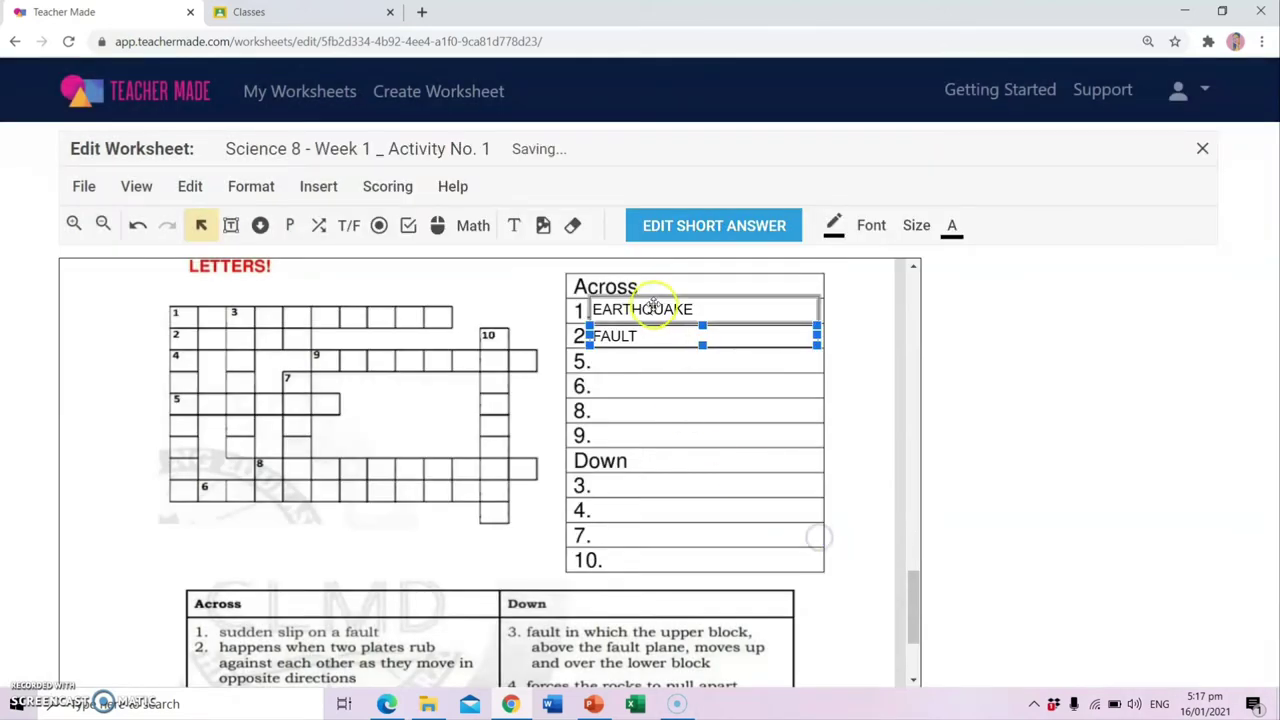
- Leave the worksheet editor and return to the My Worksheets list
scroll(575, 480, "down", 3)
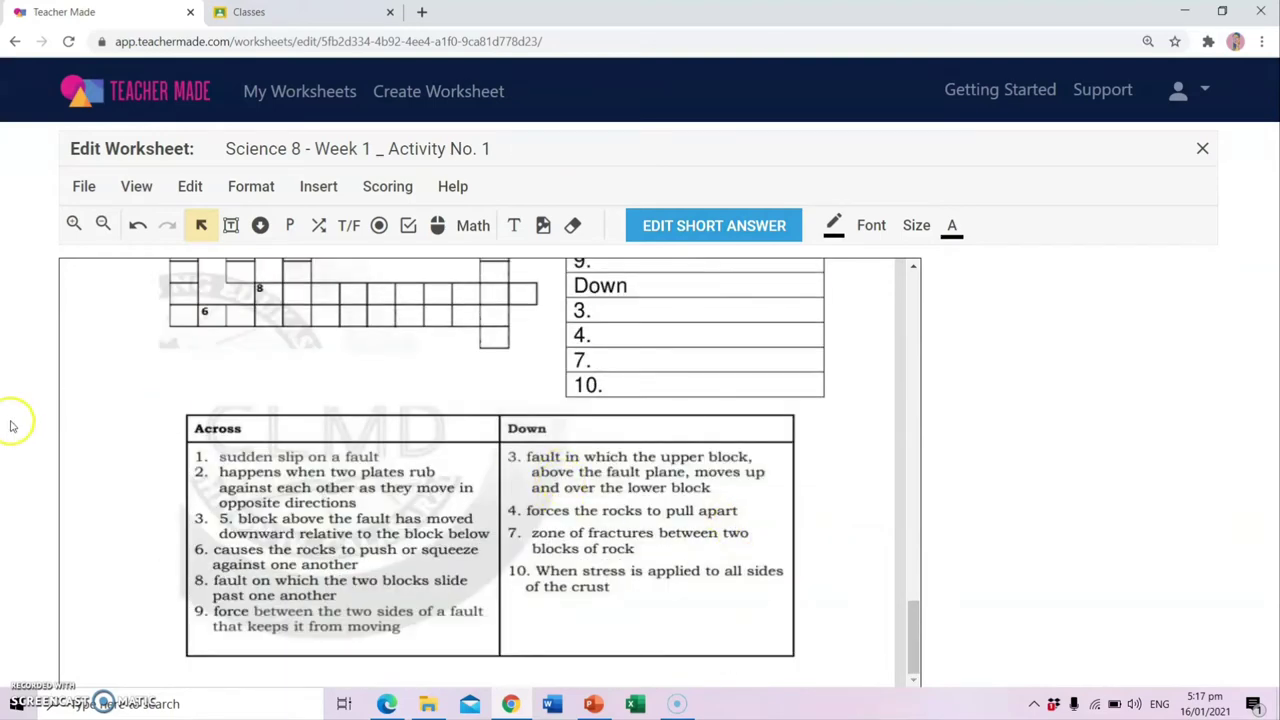
left_click(270, 91)
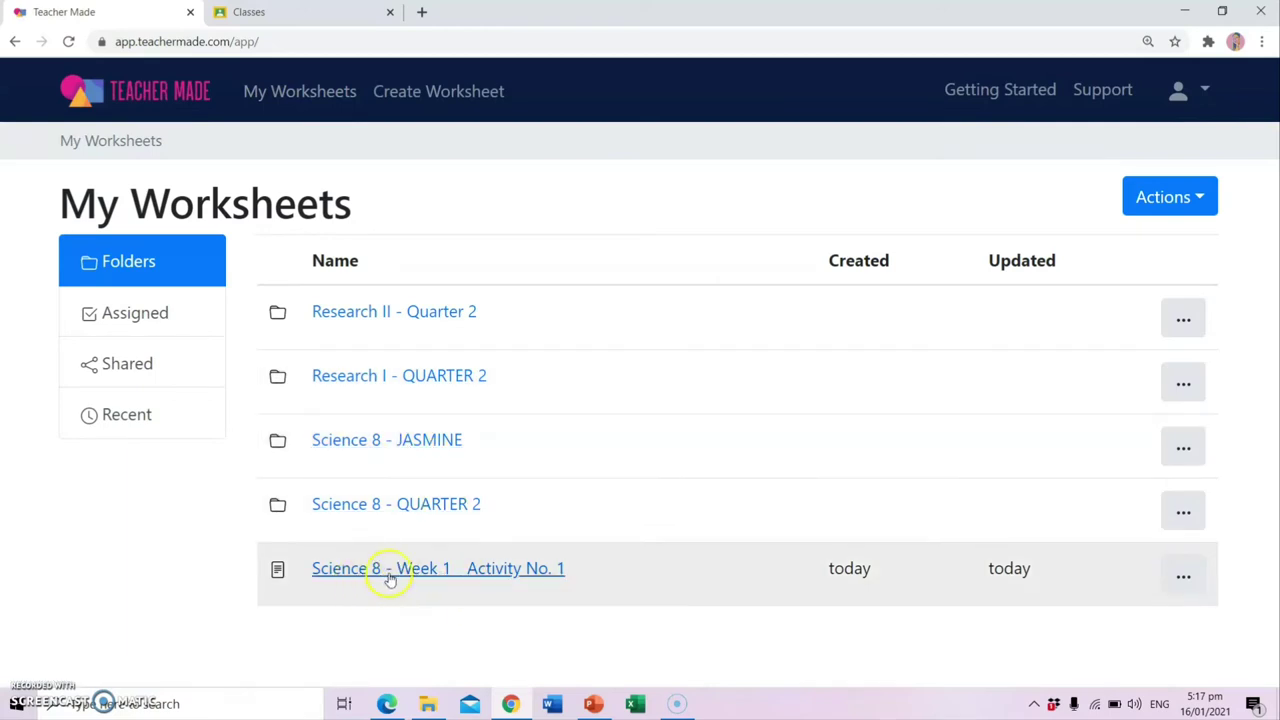
- Preview the Science 8 - Week 1 _ Activity No. 1 worksheet and review its multiple-choice circles and crossword answer fields
left_click(512, 577)
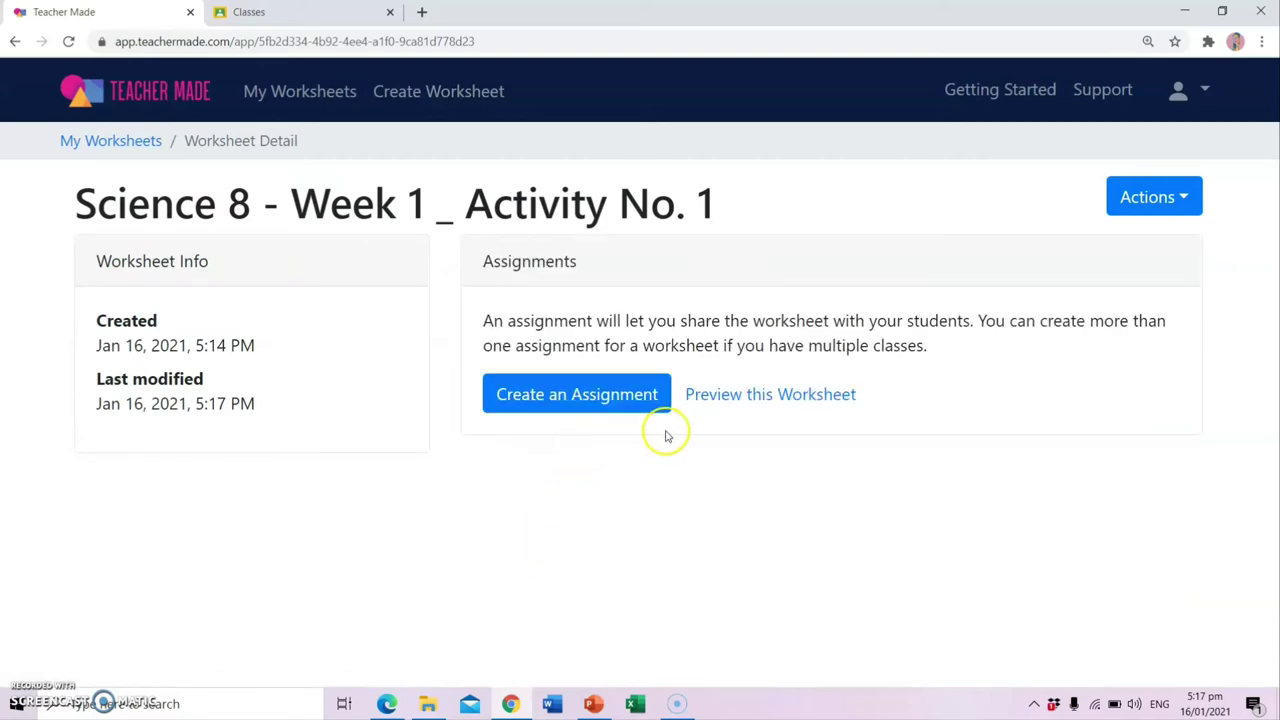
left_click(737, 392)
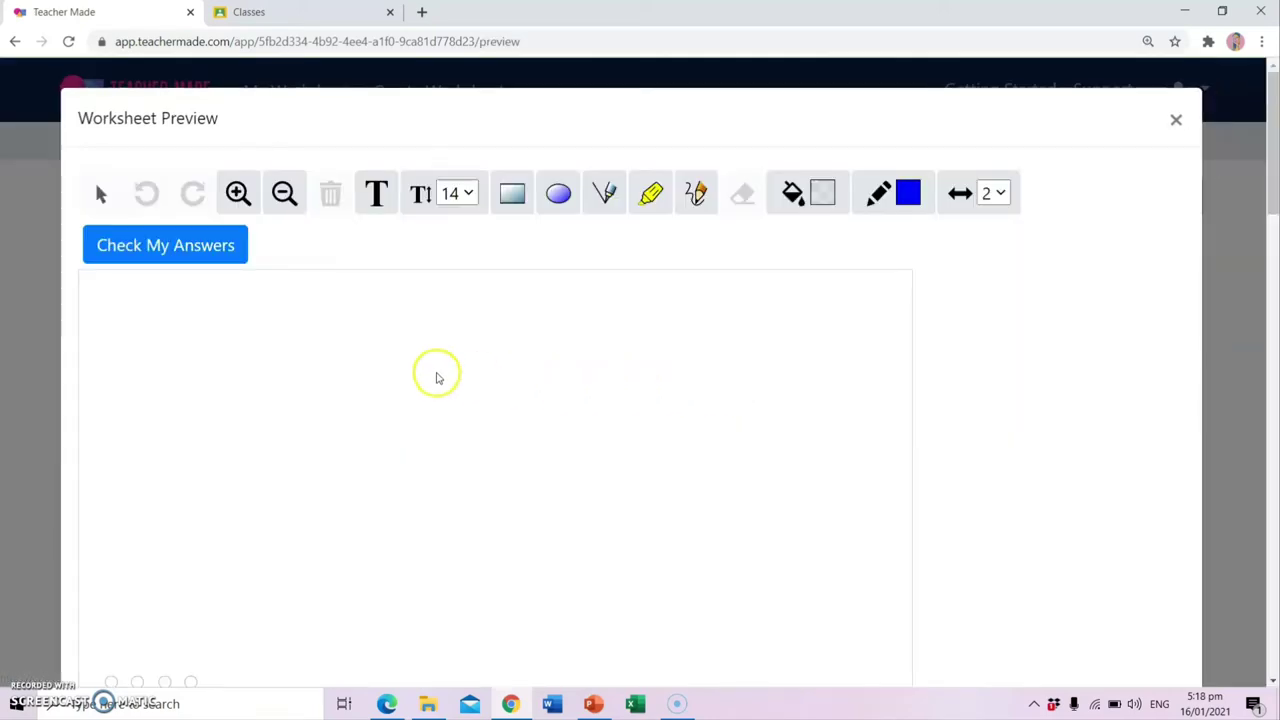
scroll(412, 373, "down", 1)
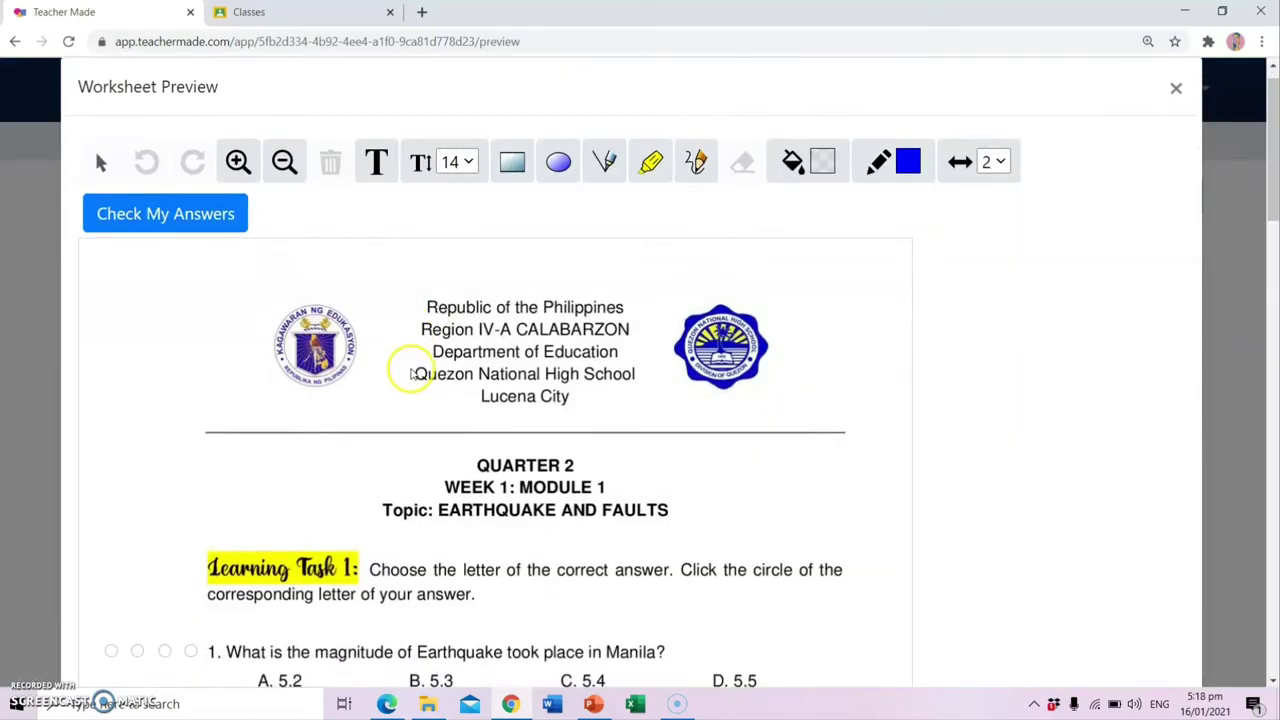
scroll(412, 373, "down", 3)
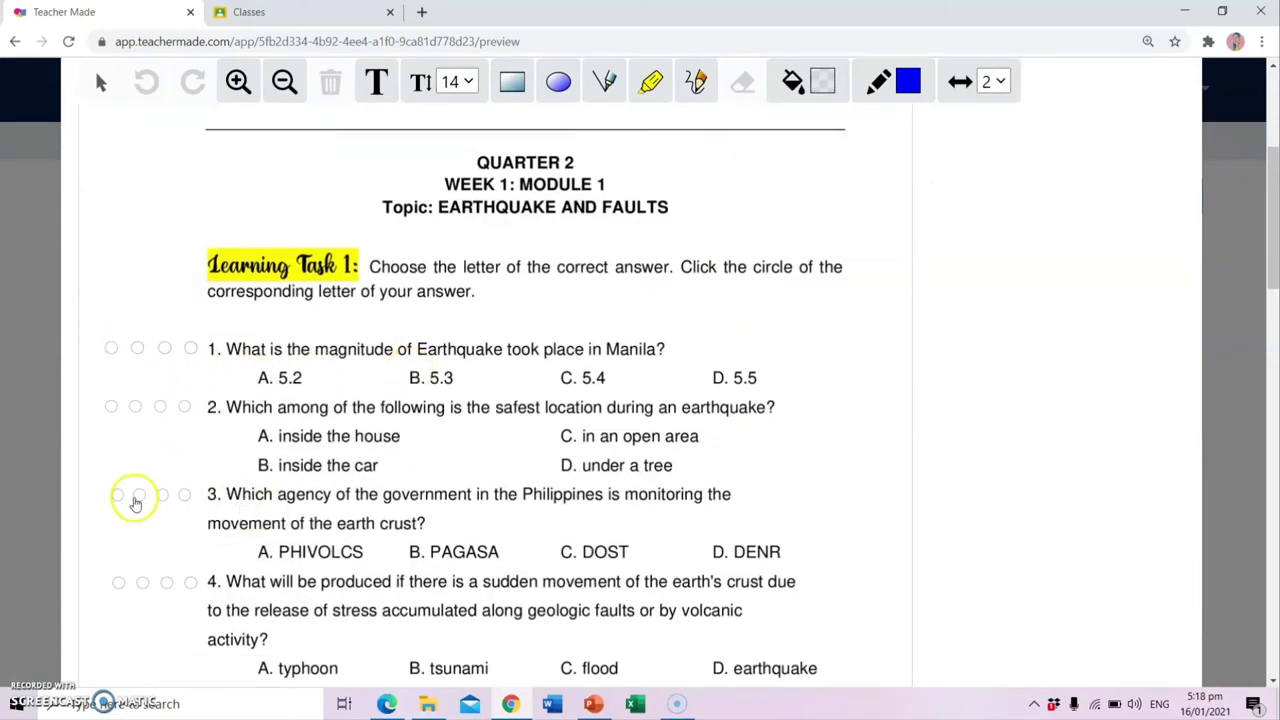
scroll(194, 491, "down", 15)
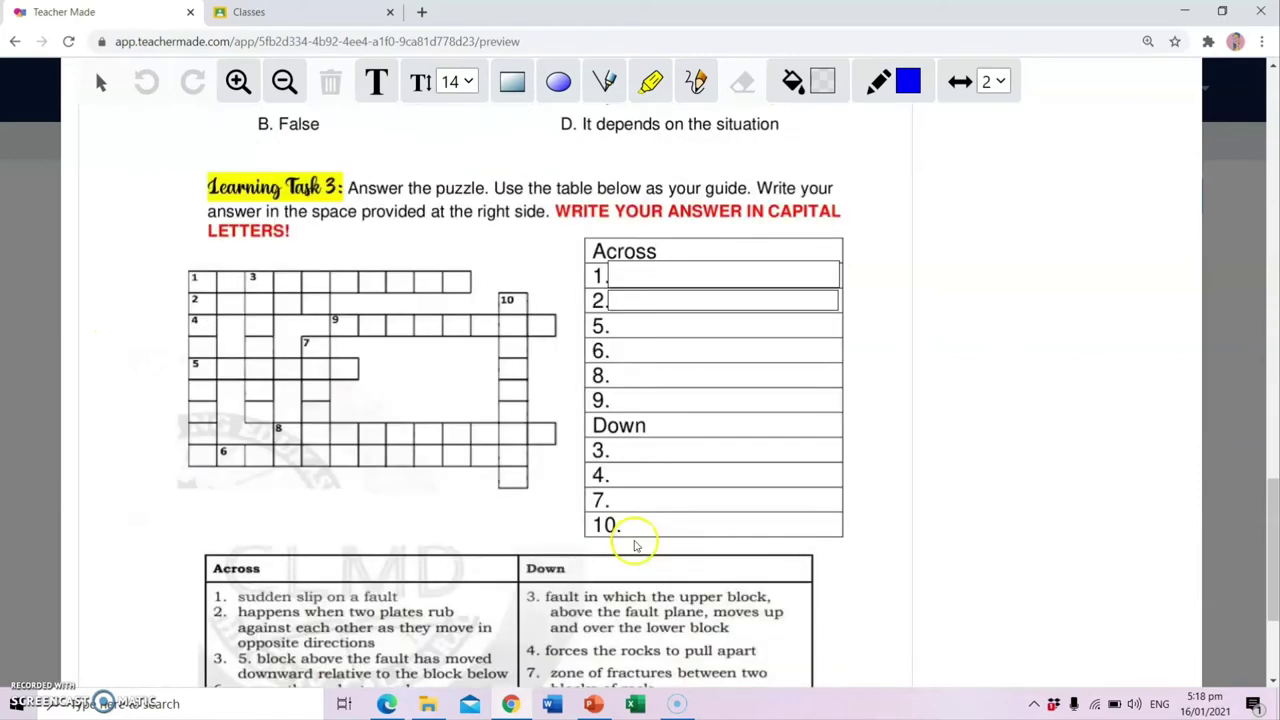
scroll(654, 249, "down", 1)
scroll(654, 245, "up", 12)
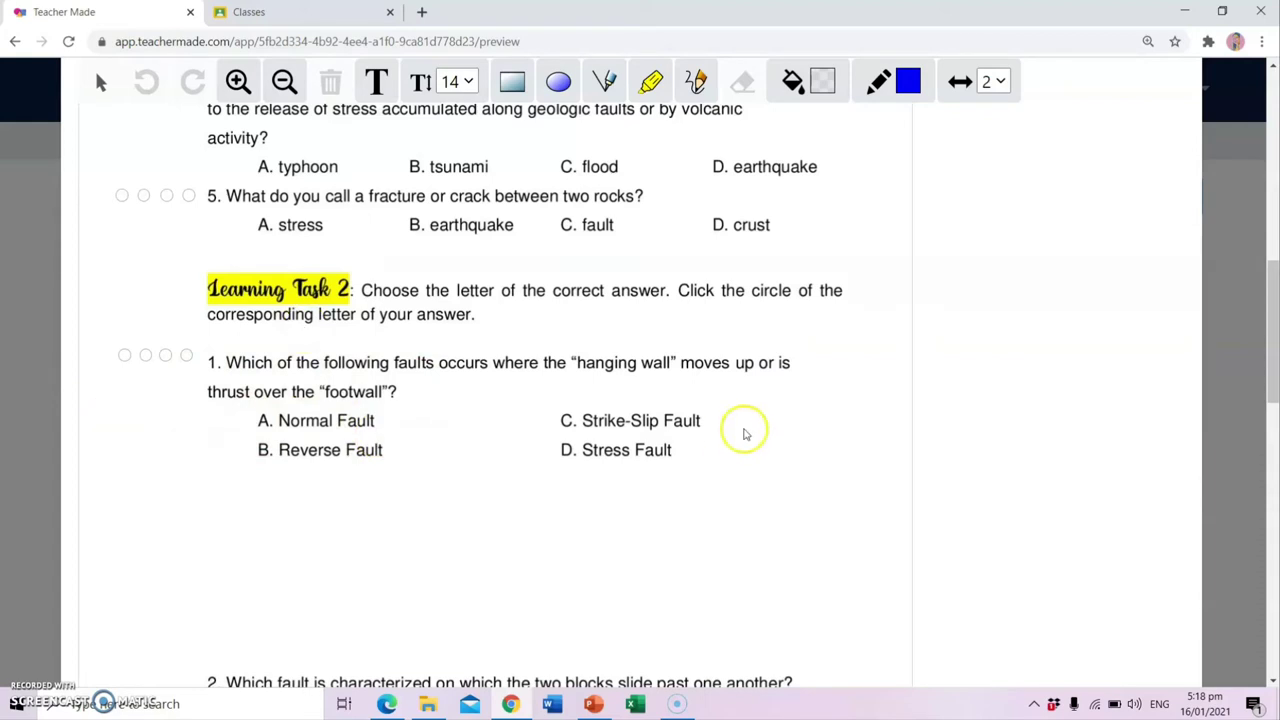
left_click(40, 420)
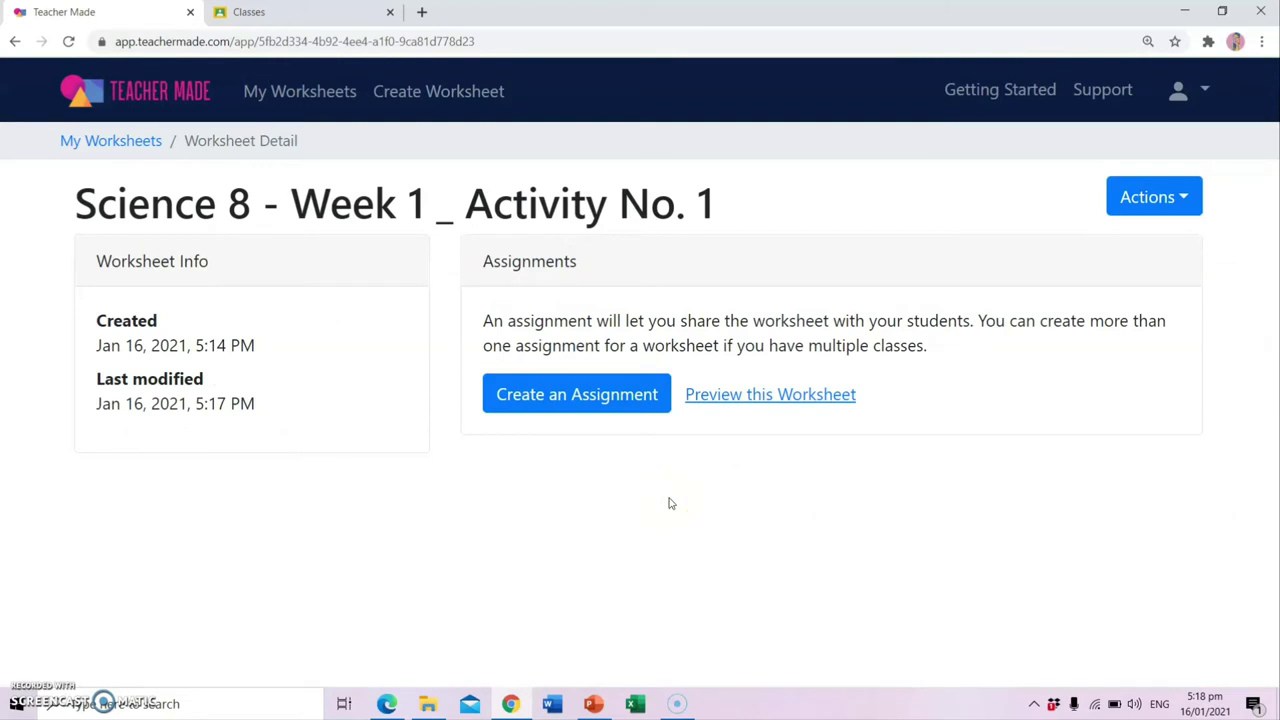
- Start assigning the worksheet with students signing in using their name or ID, without a validation list
left_click(1171, 204)
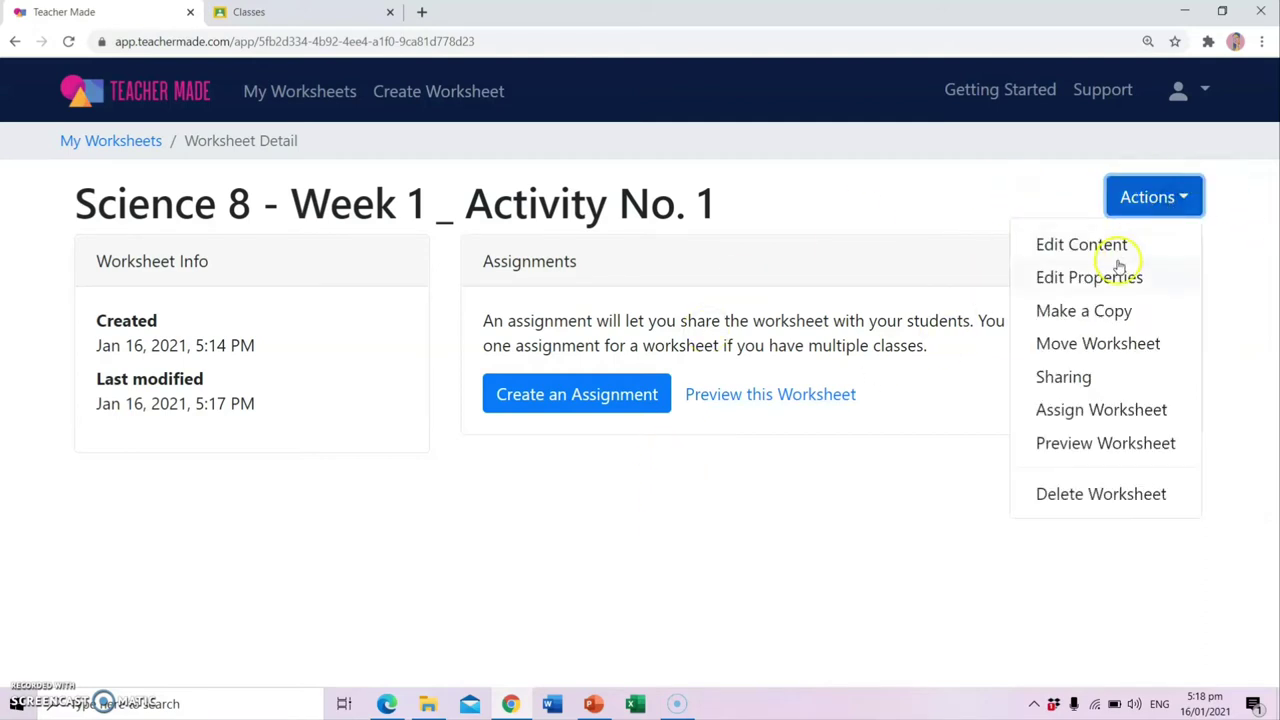
left_click(1080, 418)
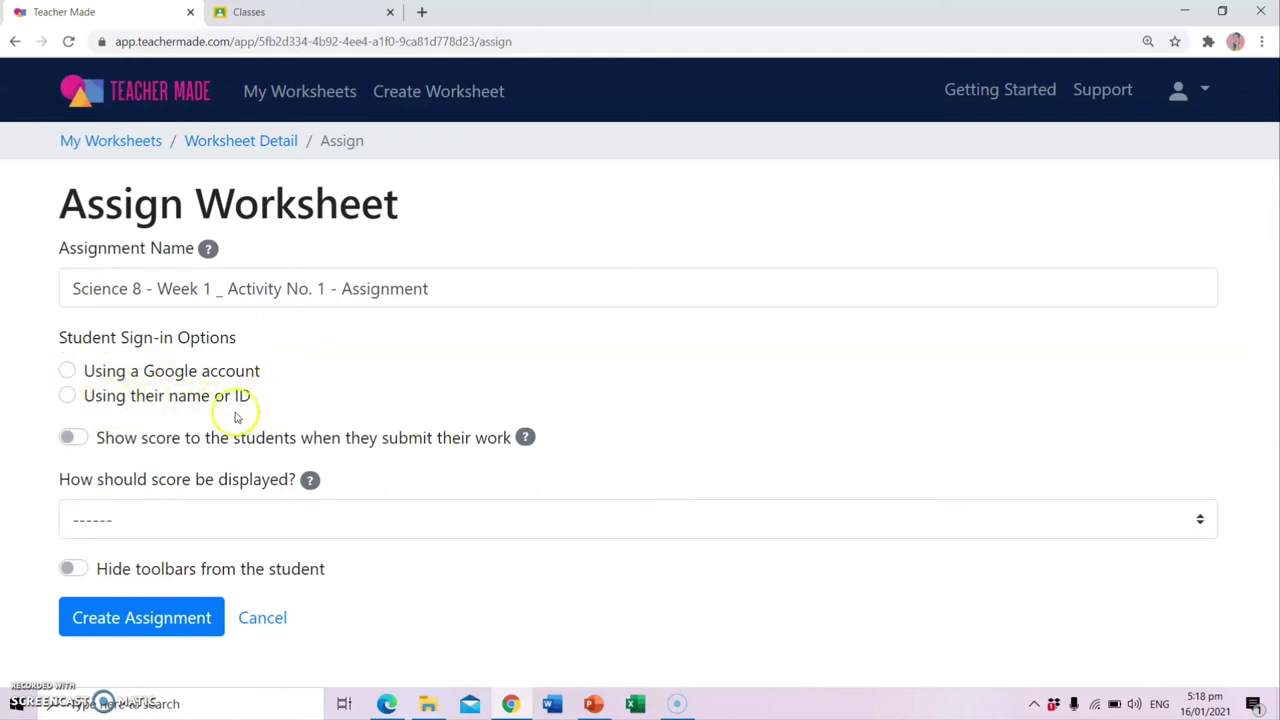
left_click(69, 398)
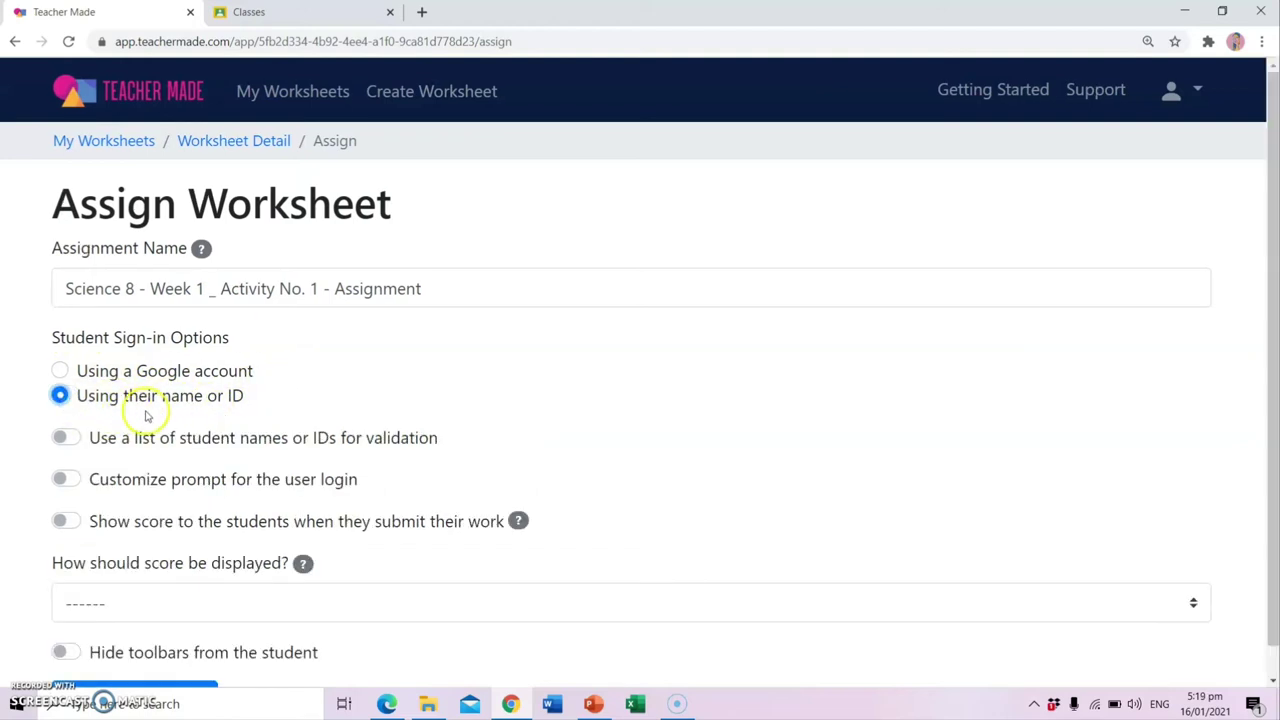
left_click(63, 440)
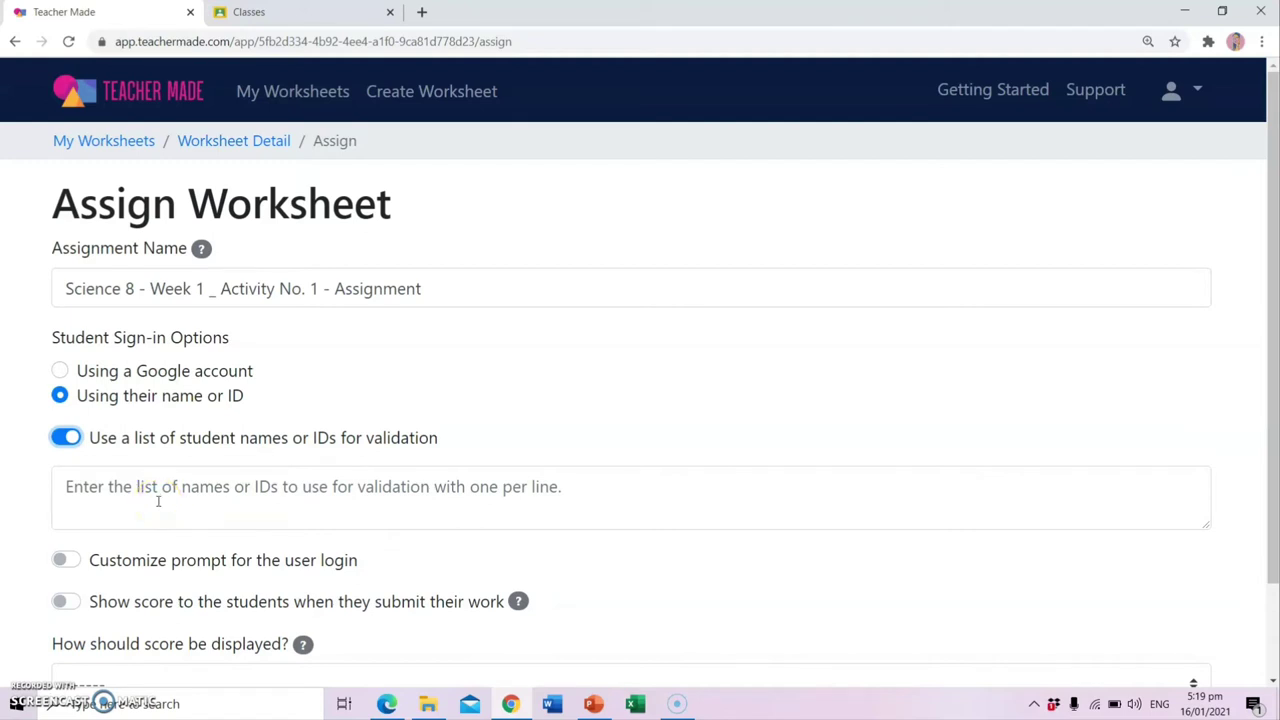
left_click(66, 438)
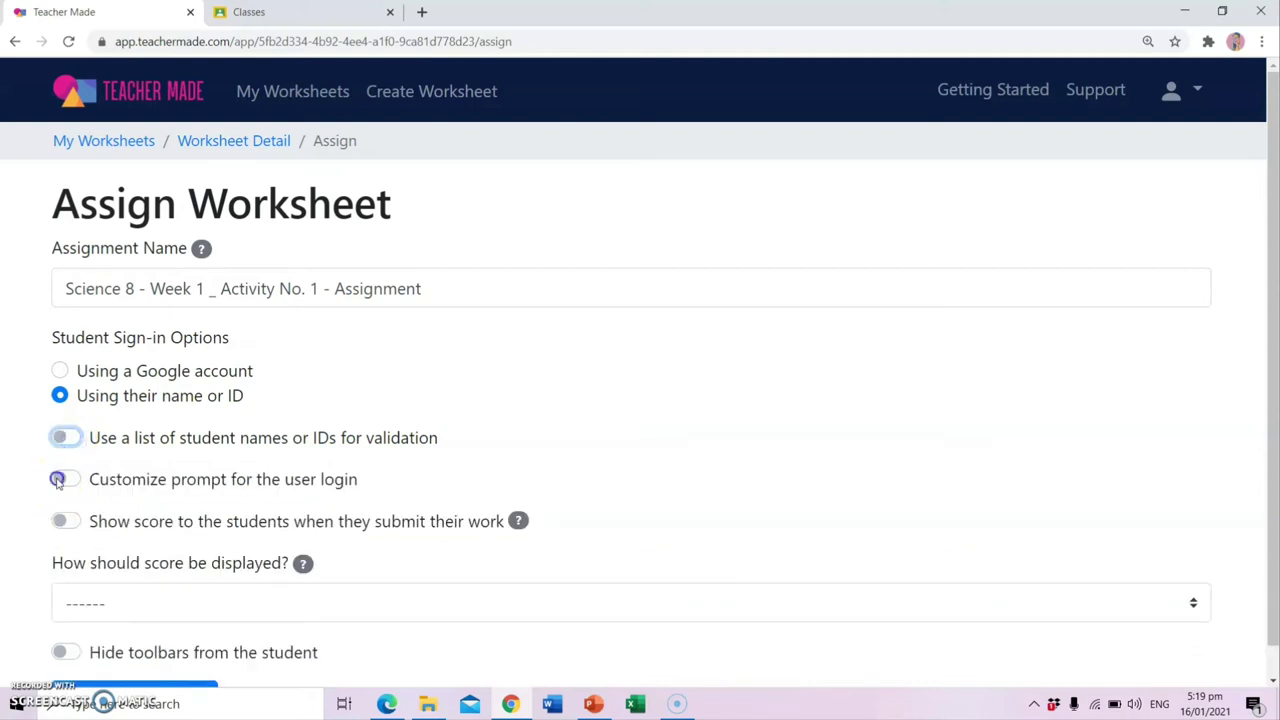
- Customize the user login prompt with the saved "Enter your name" text that includes both male and female name examples
left_click(60, 480)
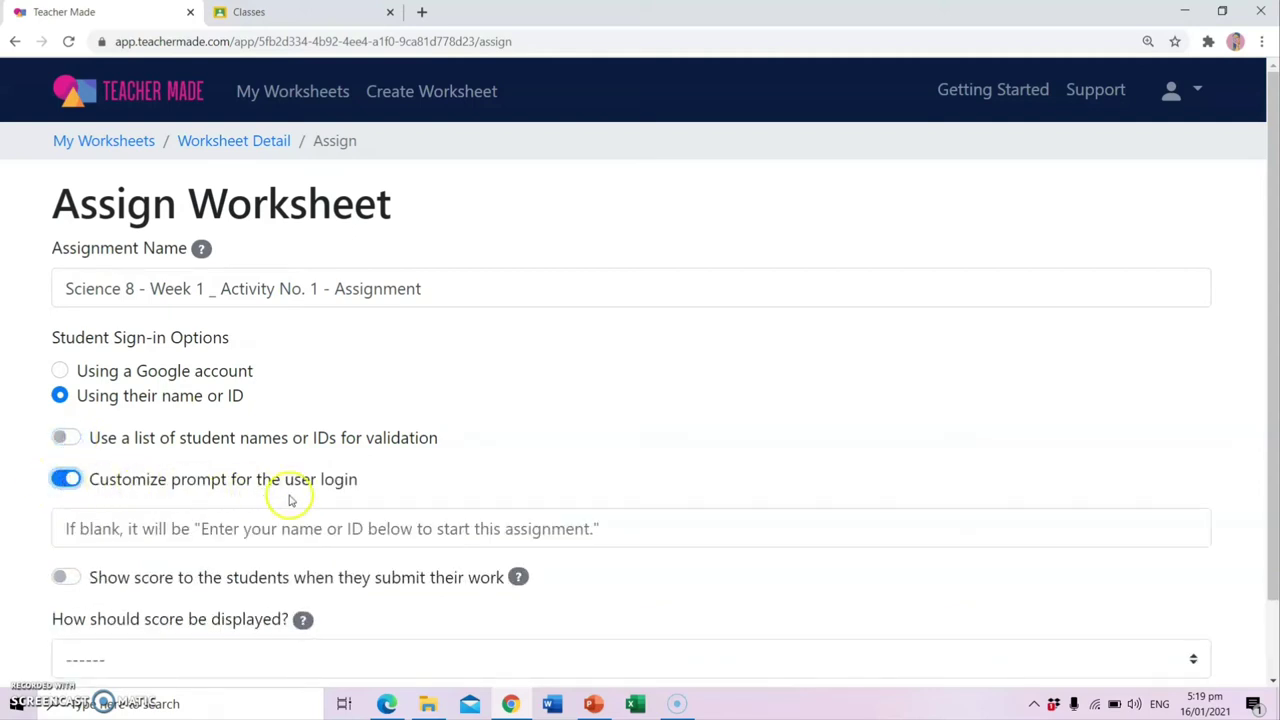
left_click(121, 524)
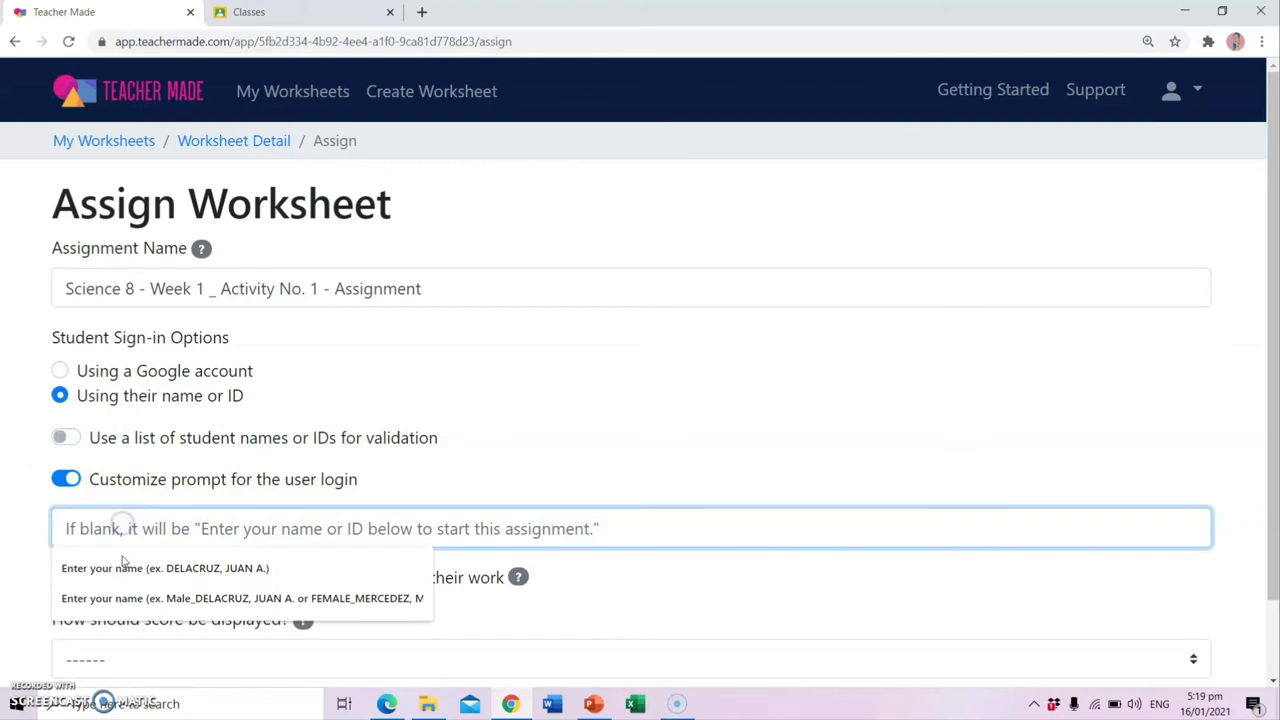
left_click(122, 599)
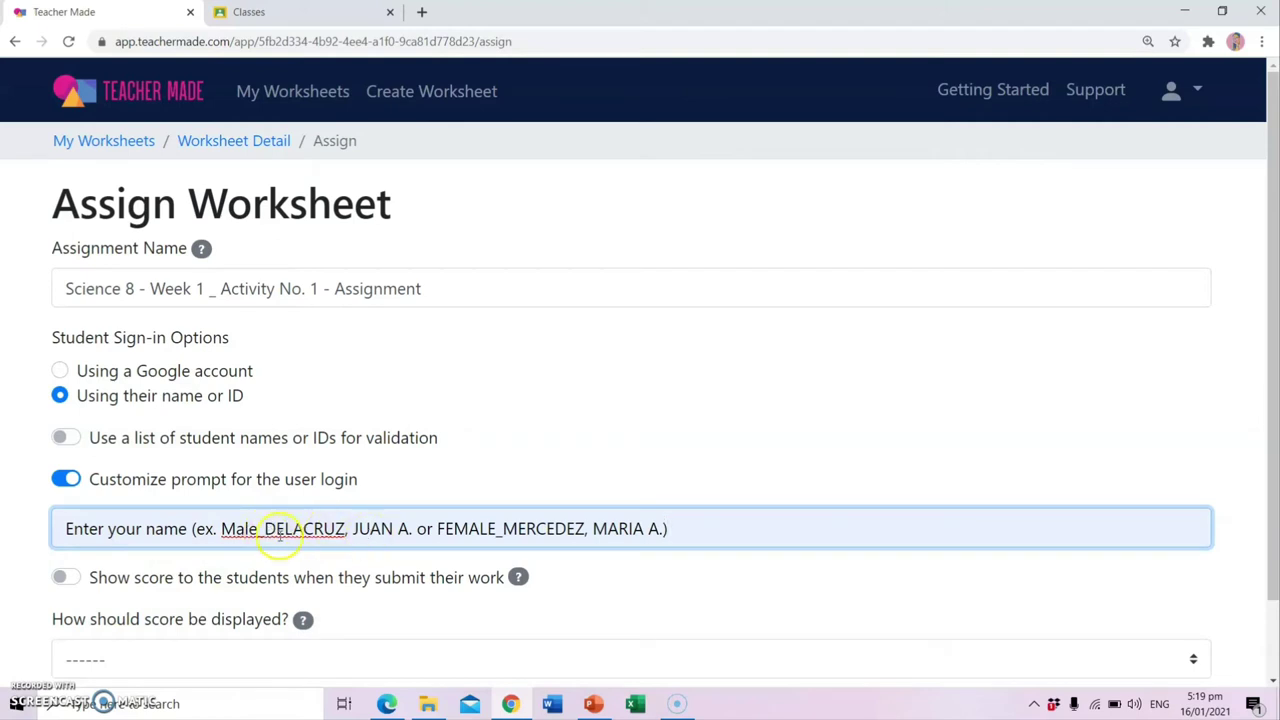
- Show students the score and correct answers when they submit, with the score displayed as Points Earned / Points Possible
left_click(65, 580)
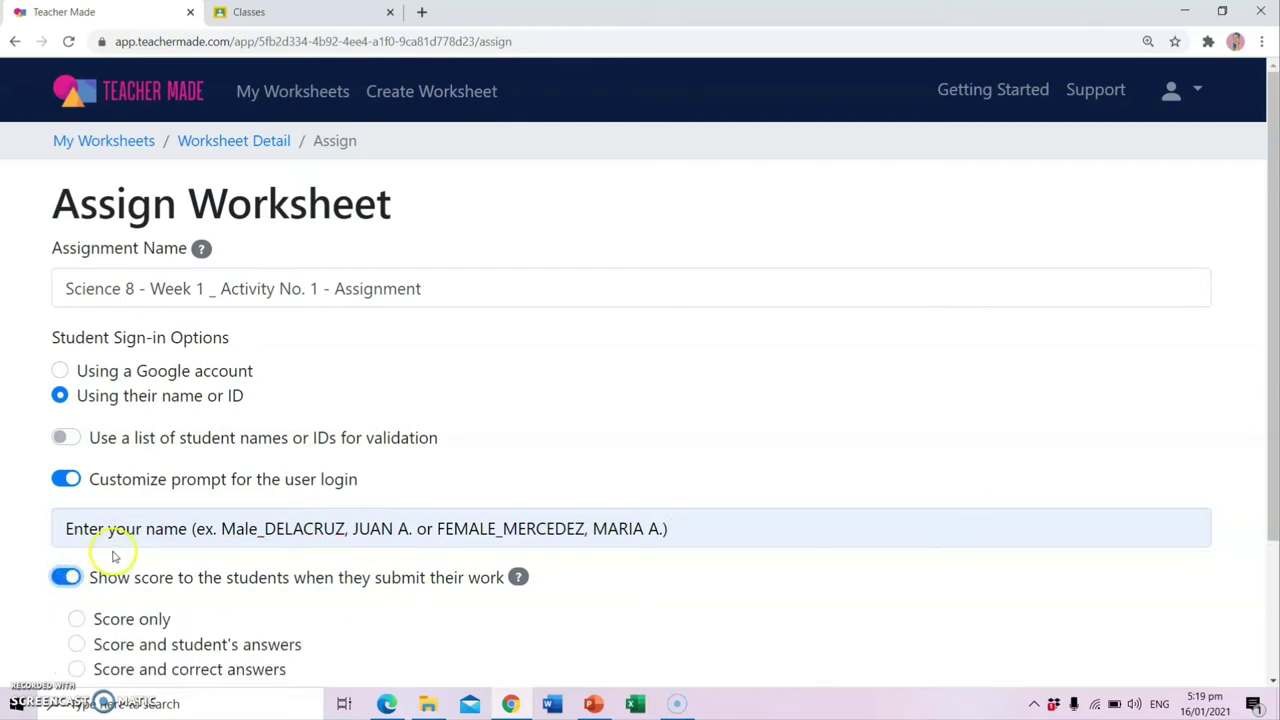
scroll(114, 560, "down", 2)
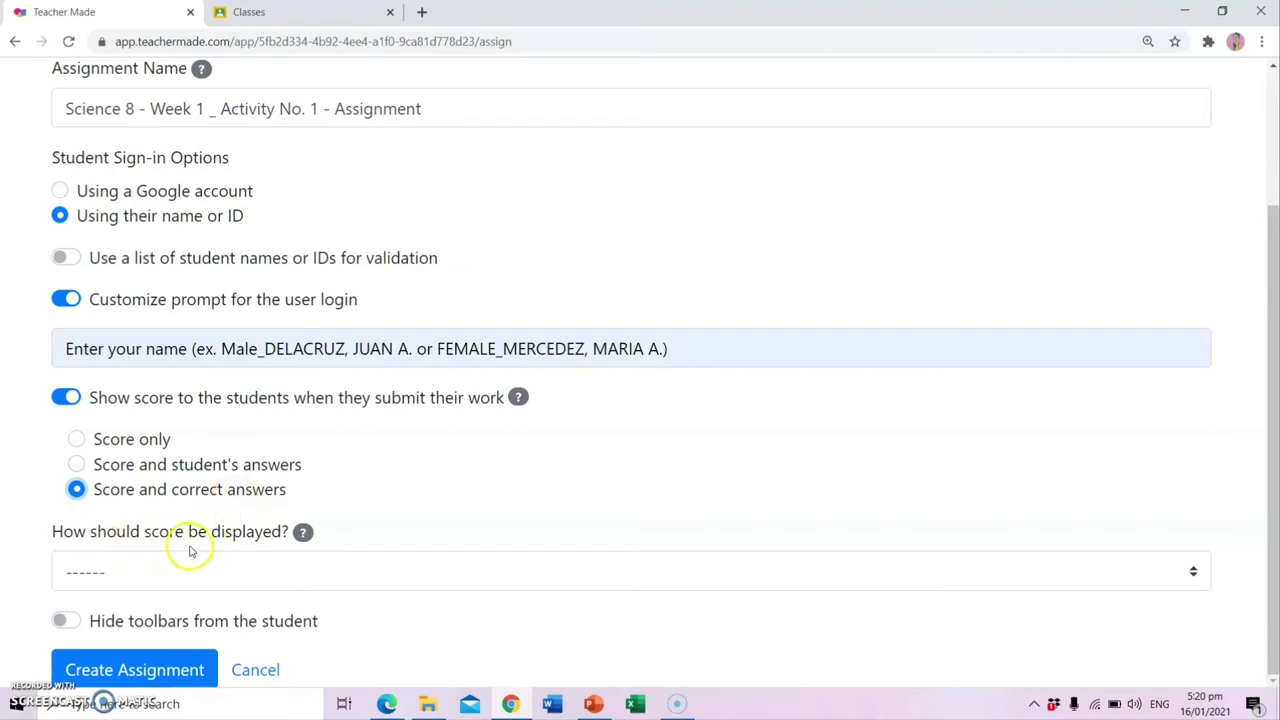
left_click(100, 573)
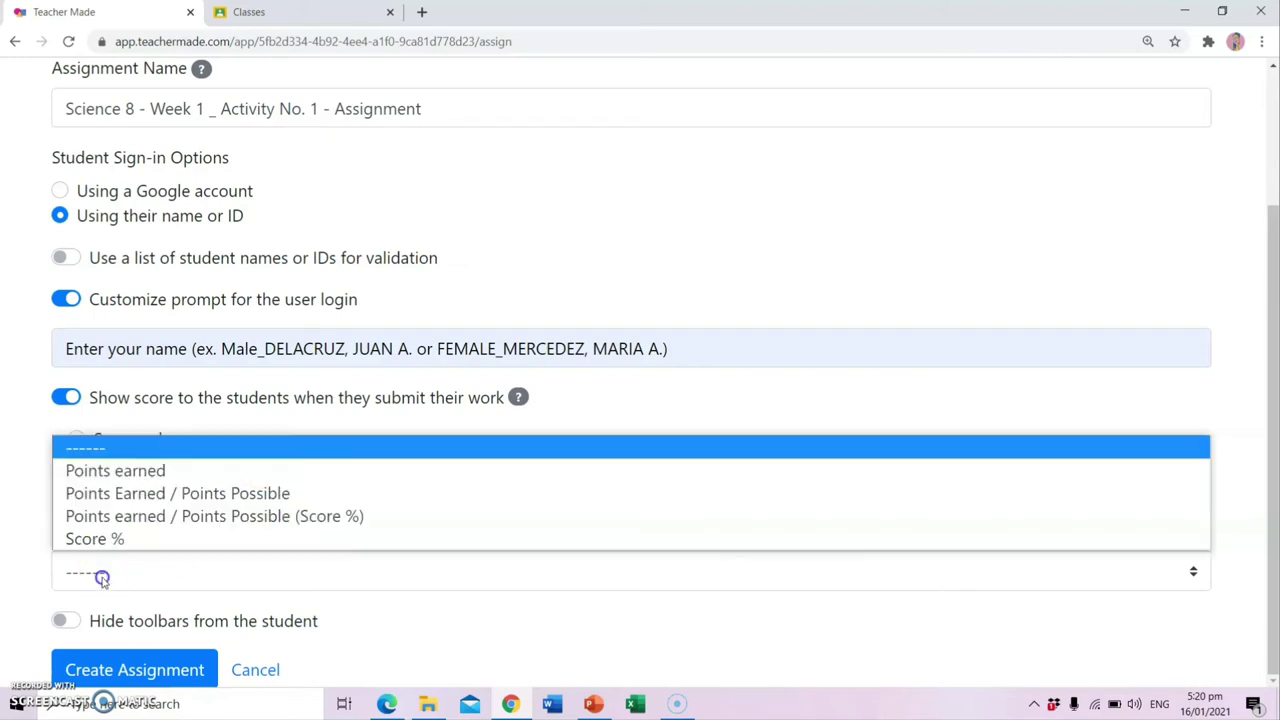
left_click(98, 471)
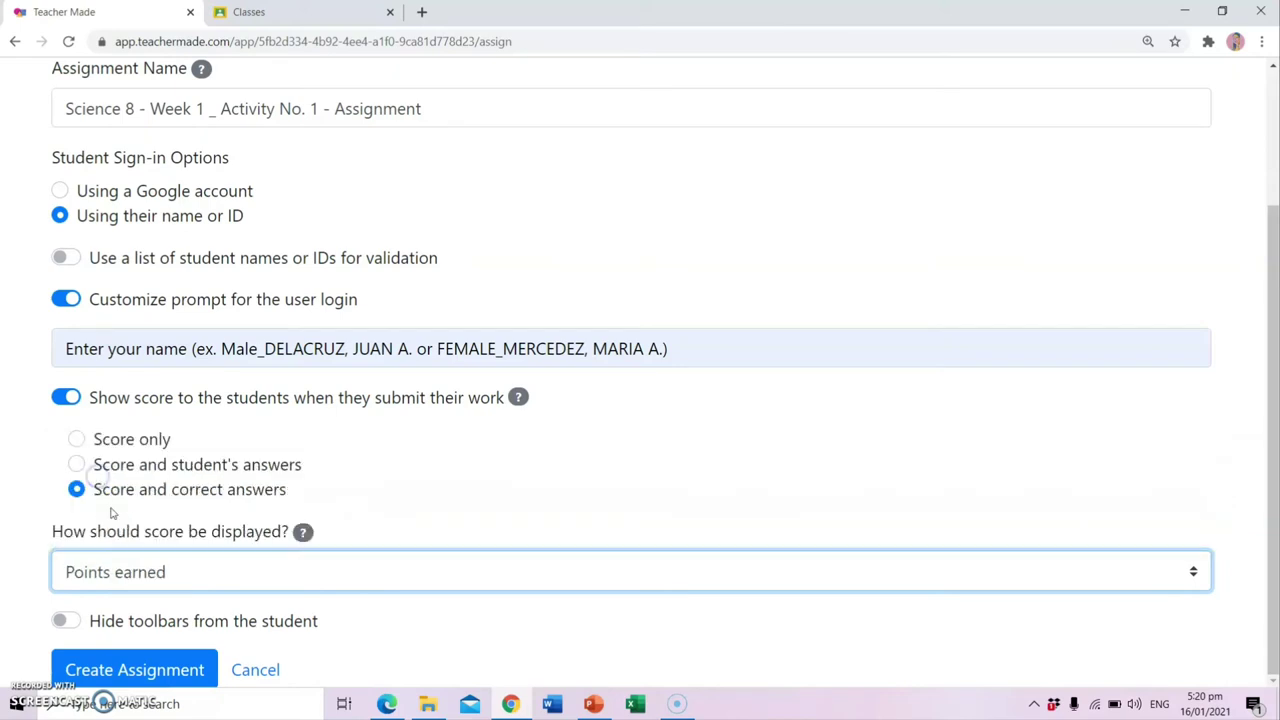
left_click(128, 568)
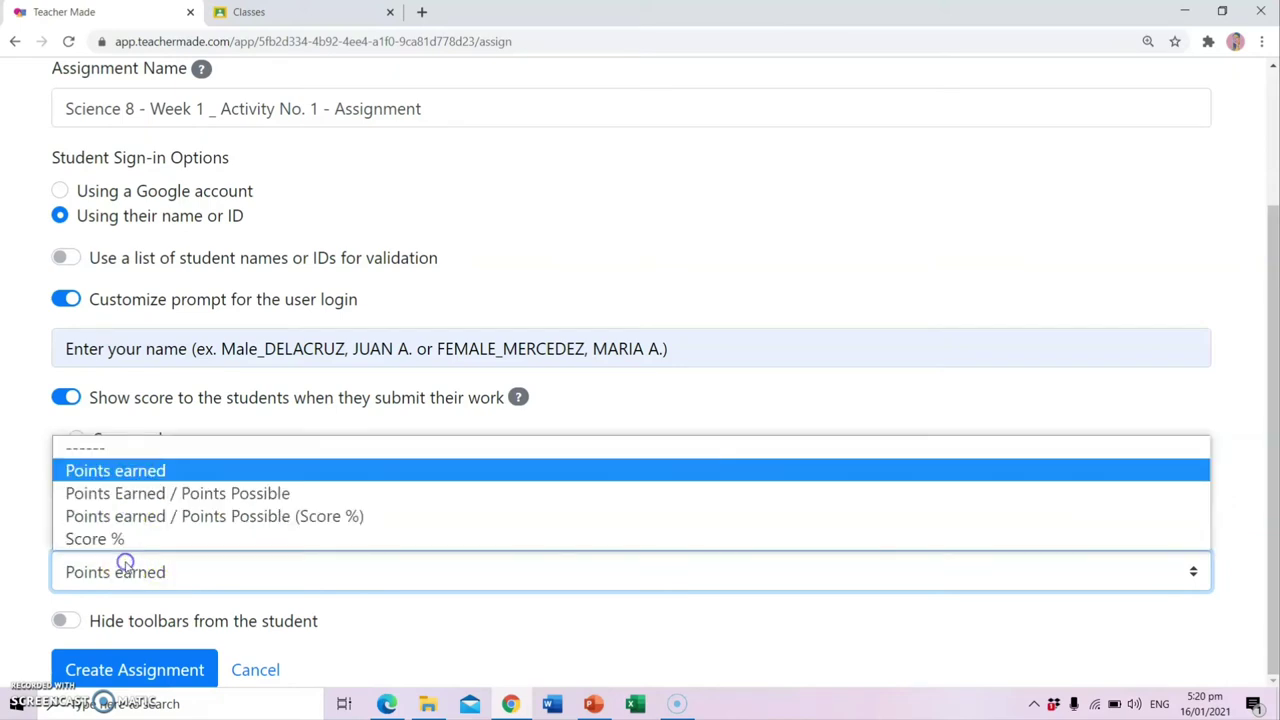
left_click(110, 494)
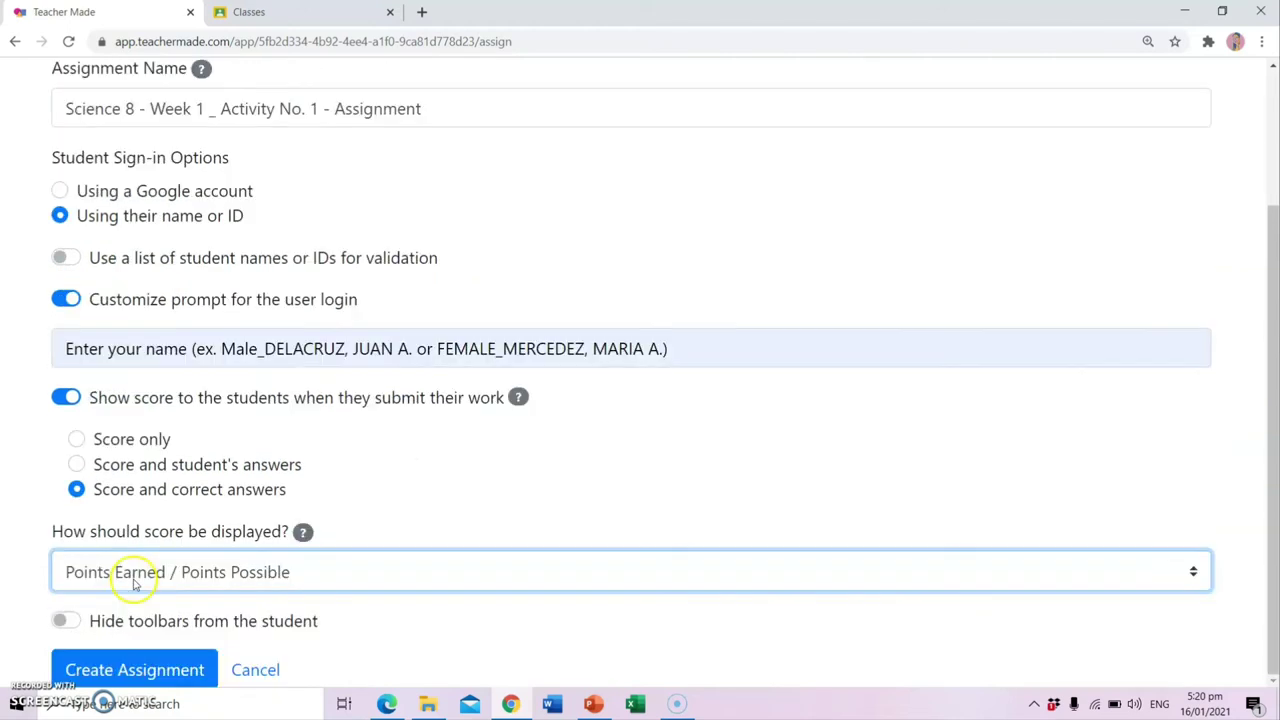
- Create the assignment and share it to the Descendants of Magaganda class in Google Classroom using the other Google account
left_click(145, 670)
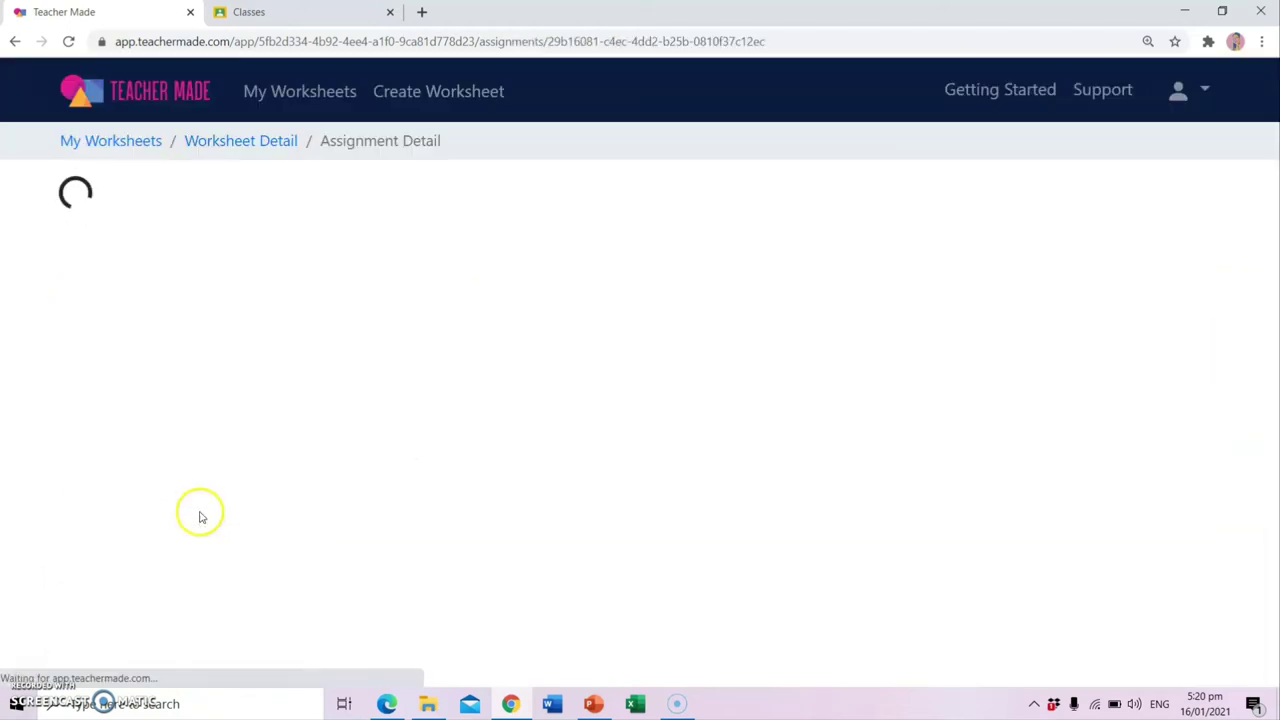
left_click(319, 346)
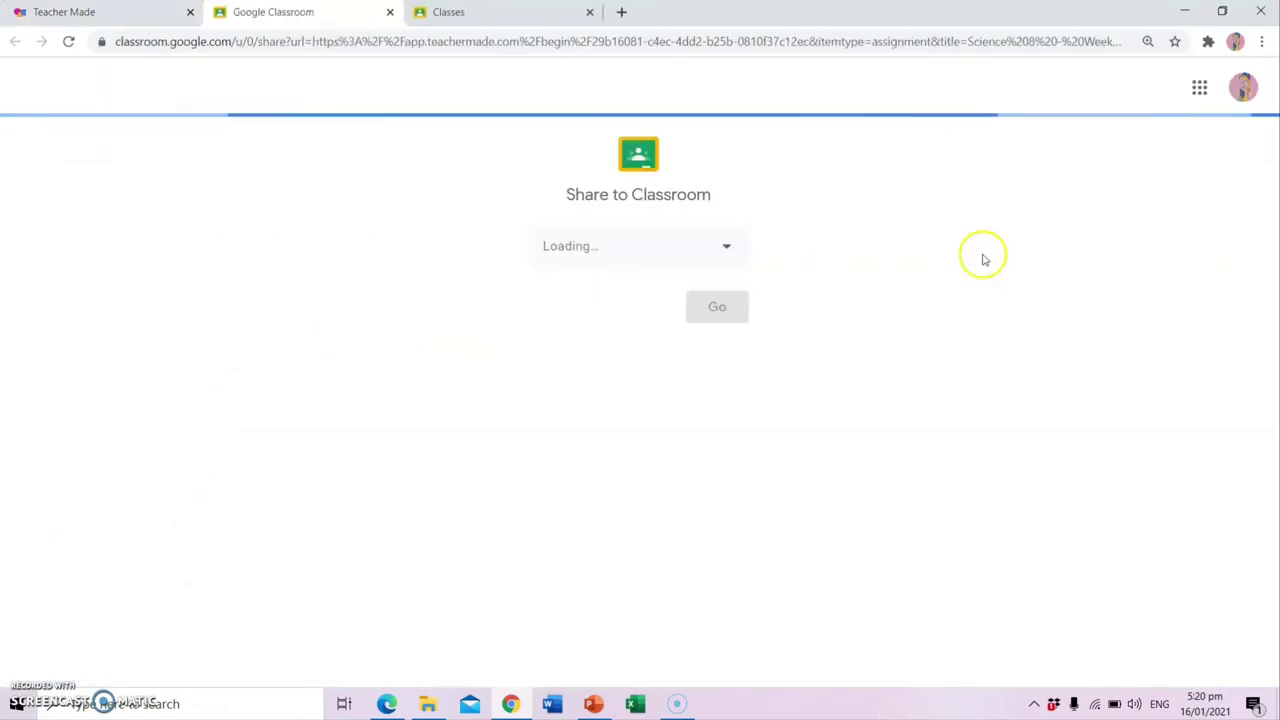
left_click(1243, 87)
left_click(1101, 421)
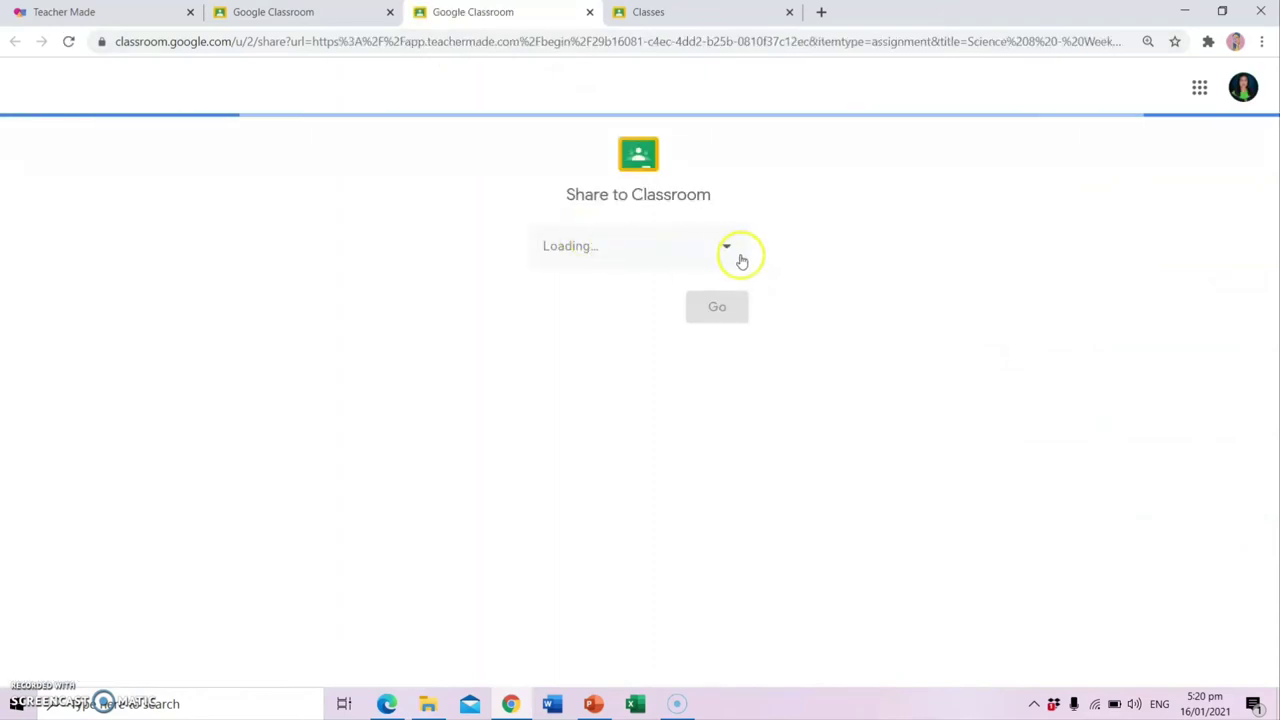
left_click(721, 252)
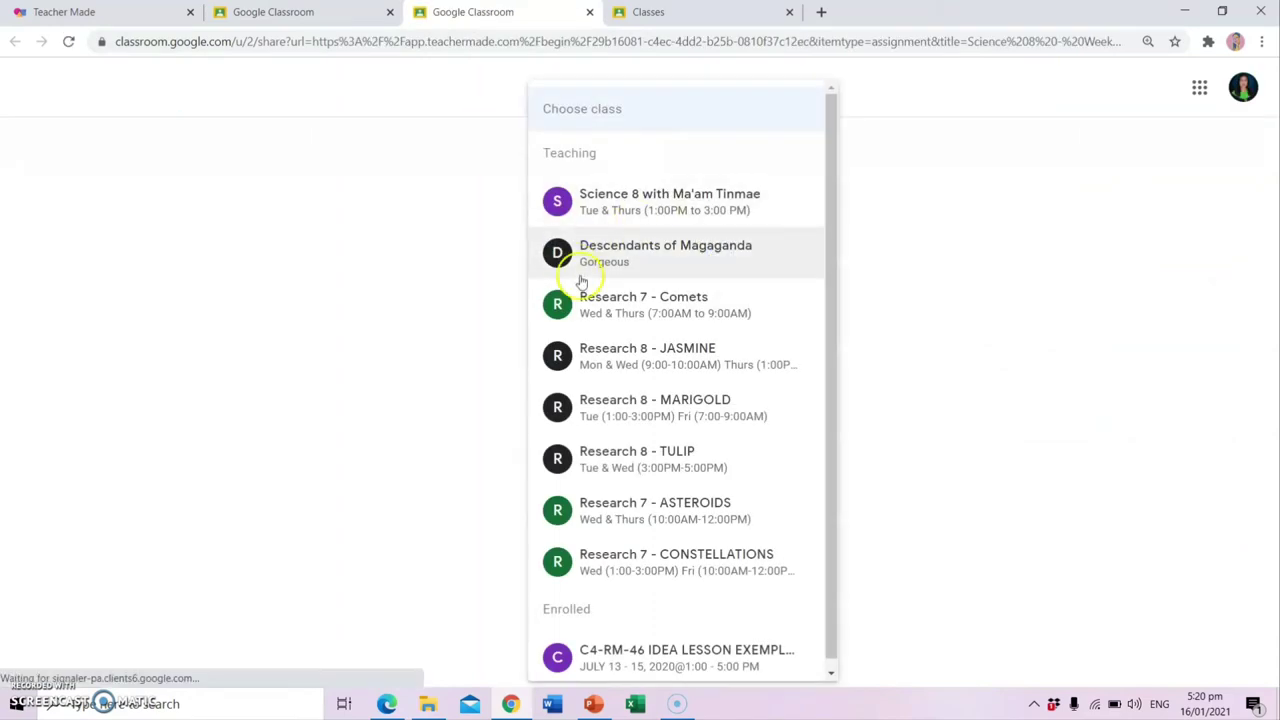
left_click(595, 257)
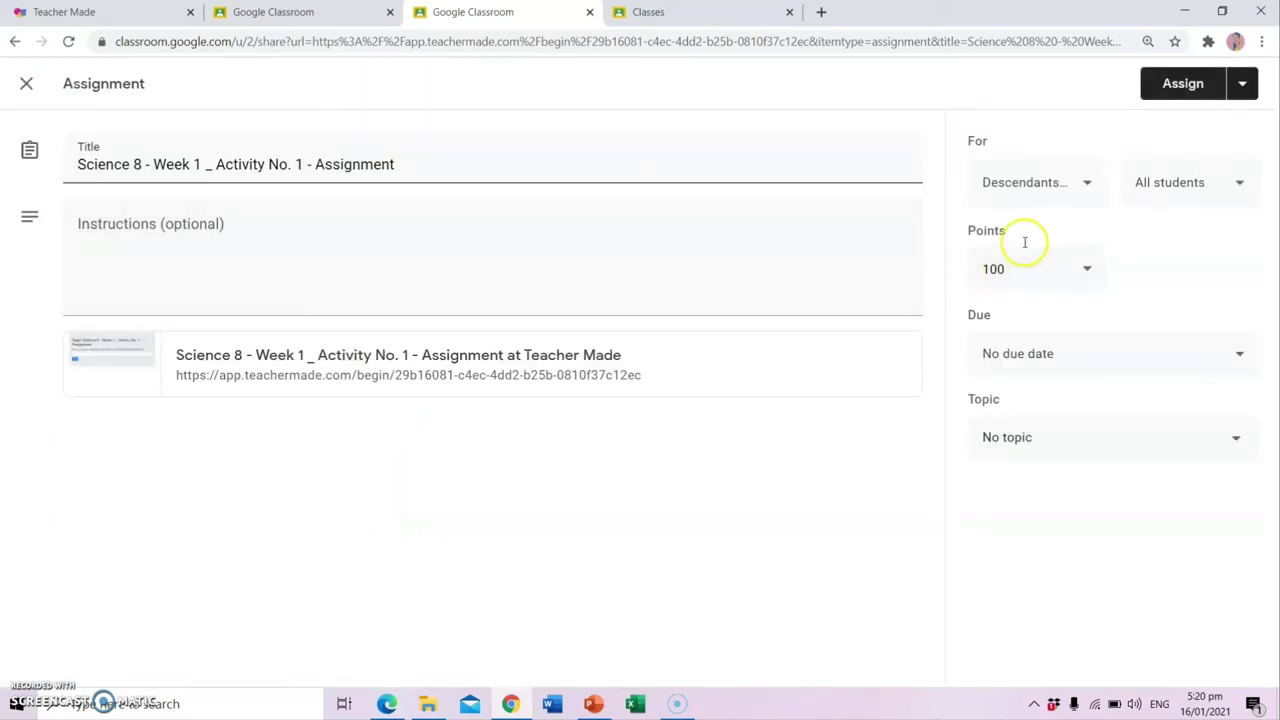
- Set the Classroom assignment's points to 40 and its due date to Tuesday, January 19, 2021
left_click(1047, 272)
key("ctrl+a")
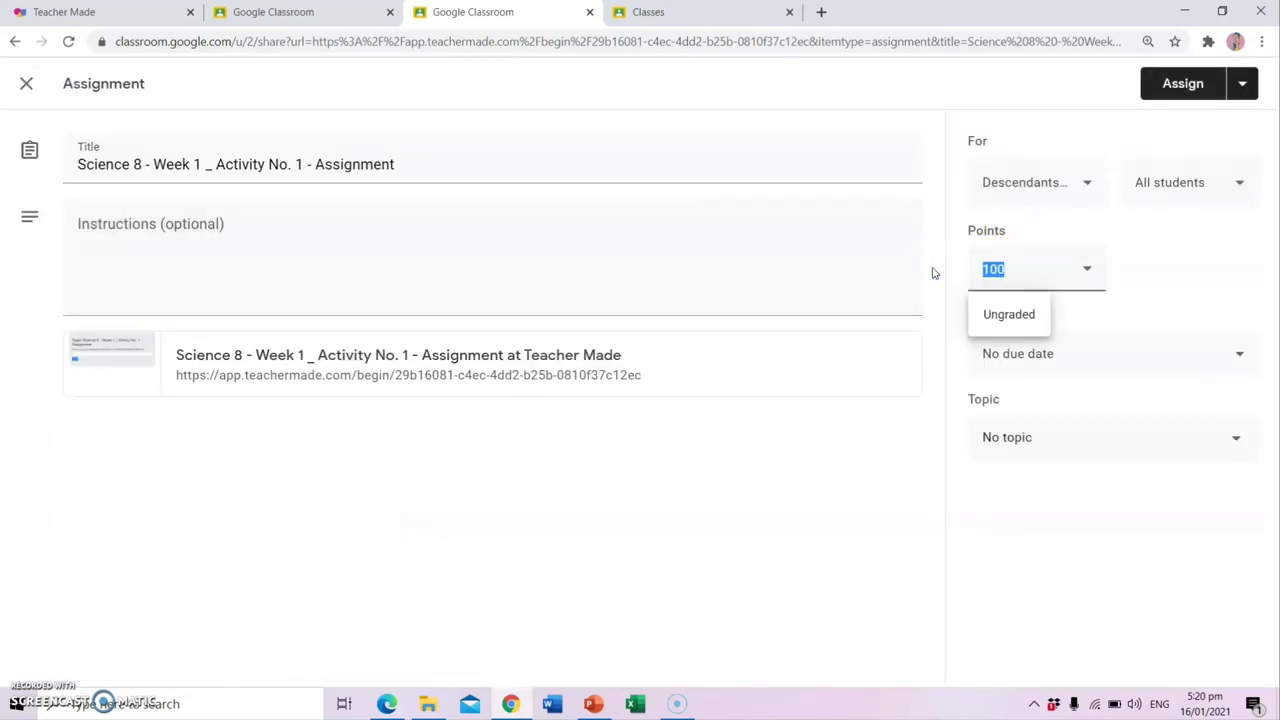
left_click(1111, 350)
left_click(1110, 424)
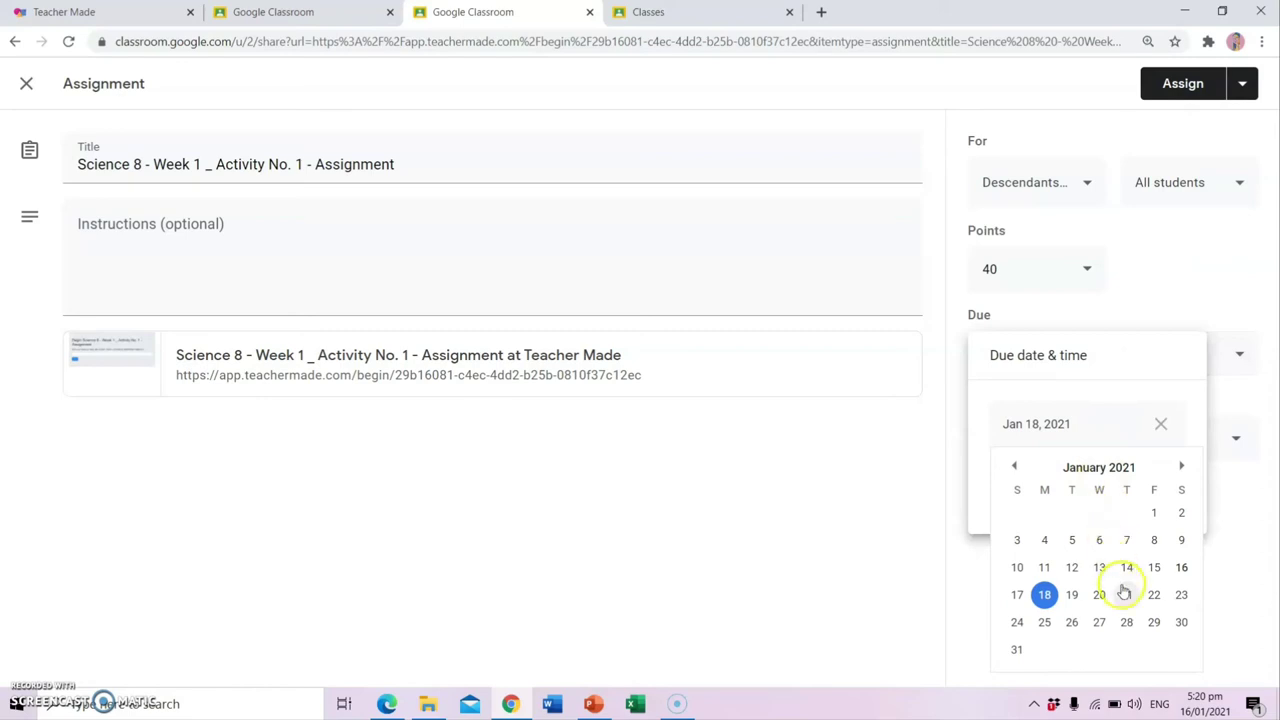
left_click(1071, 594)
left_click(872, 510)
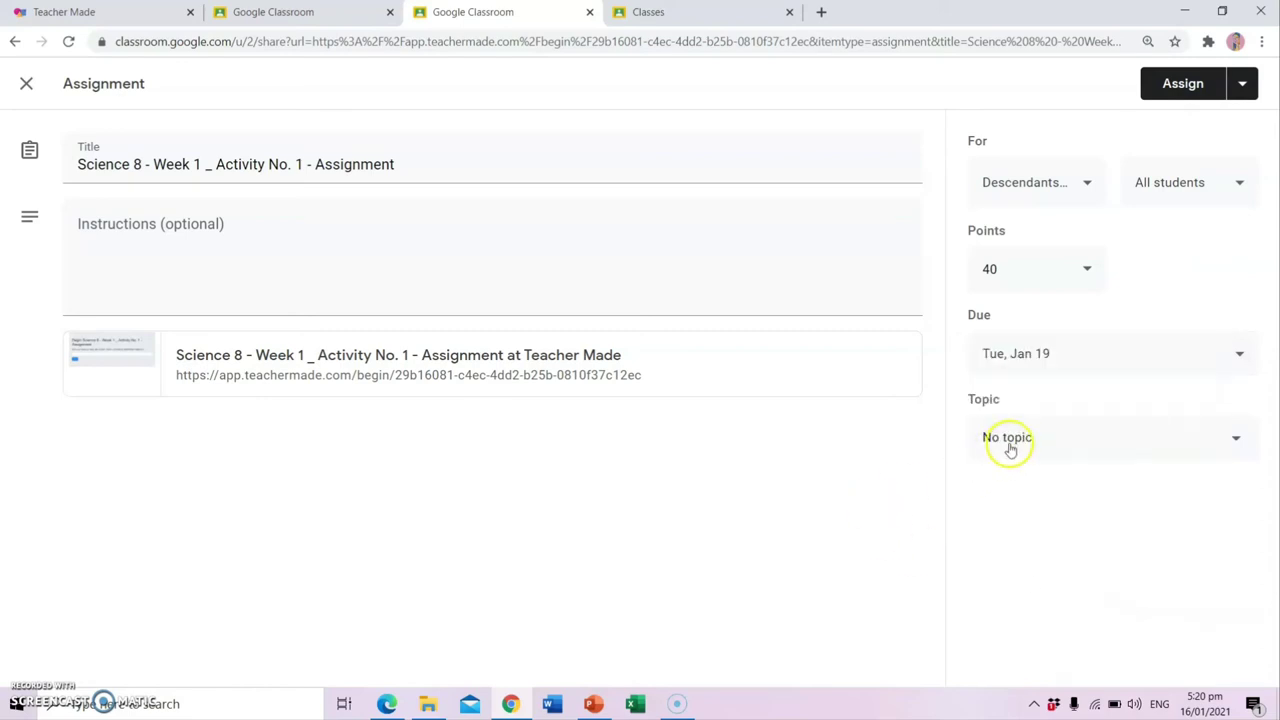
- File the Classroom assignment under the Quarter 2 topic and assign it to the class
left_click(1011, 440)
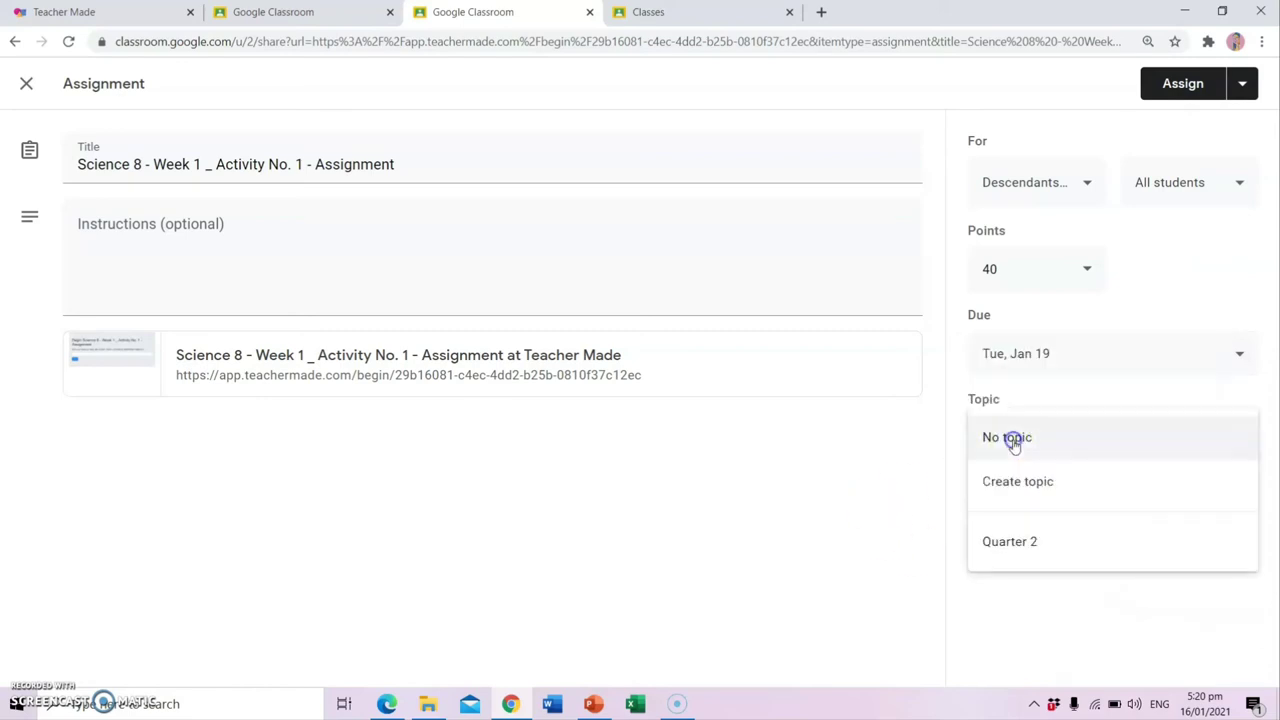
left_click(1020, 542)
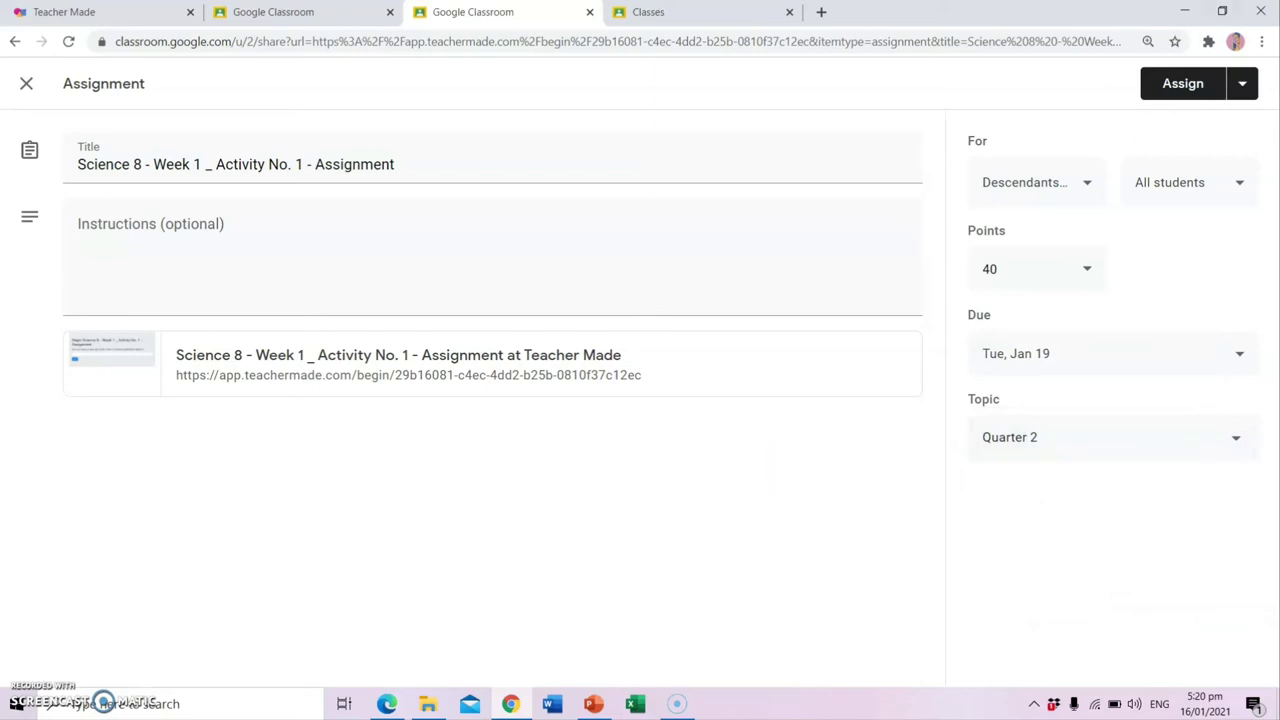
left_click(1183, 83)
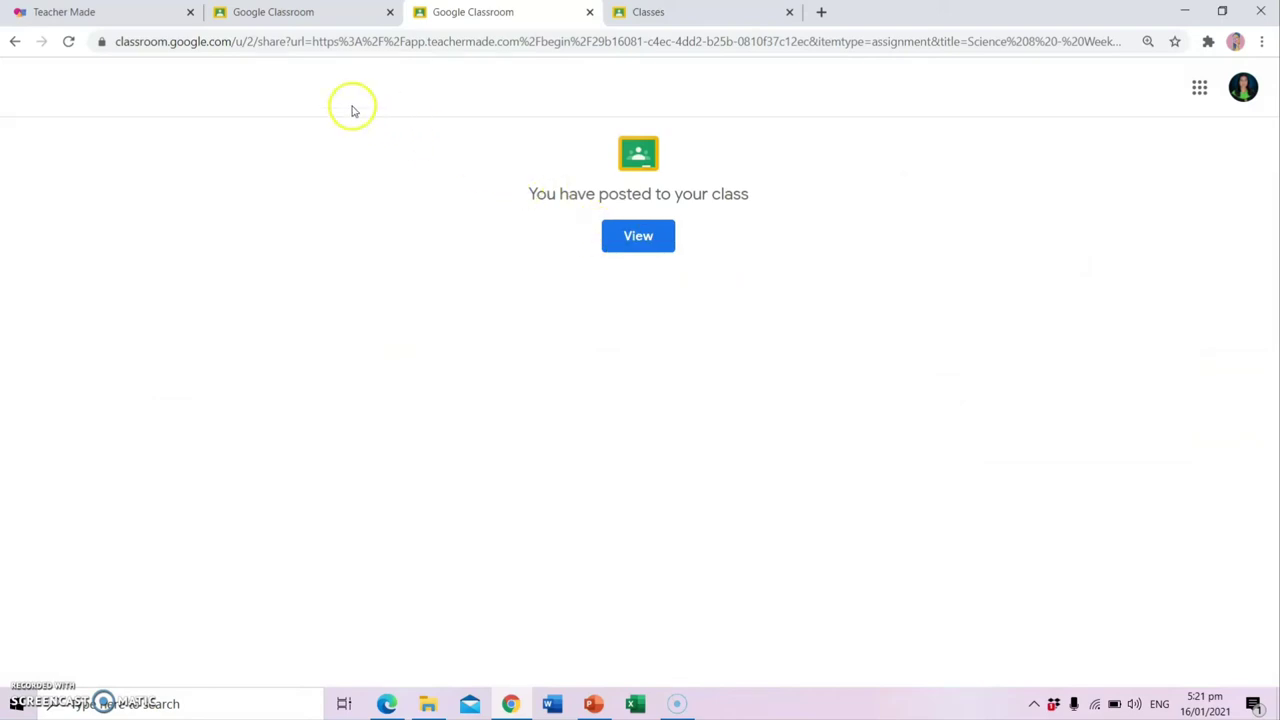
- Switch back to Teacher Made and open the Research II - Quarter 2 folder in My Worksheets
left_click(130, 17)
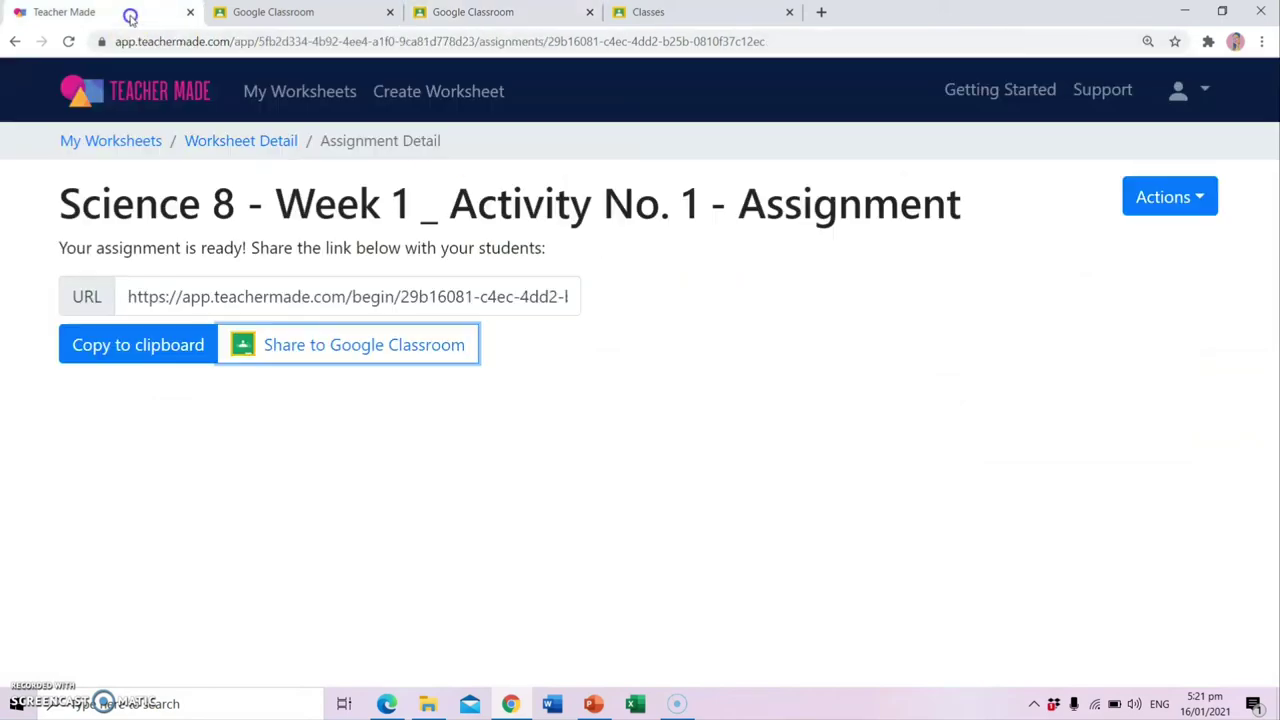
left_click(295, 107)
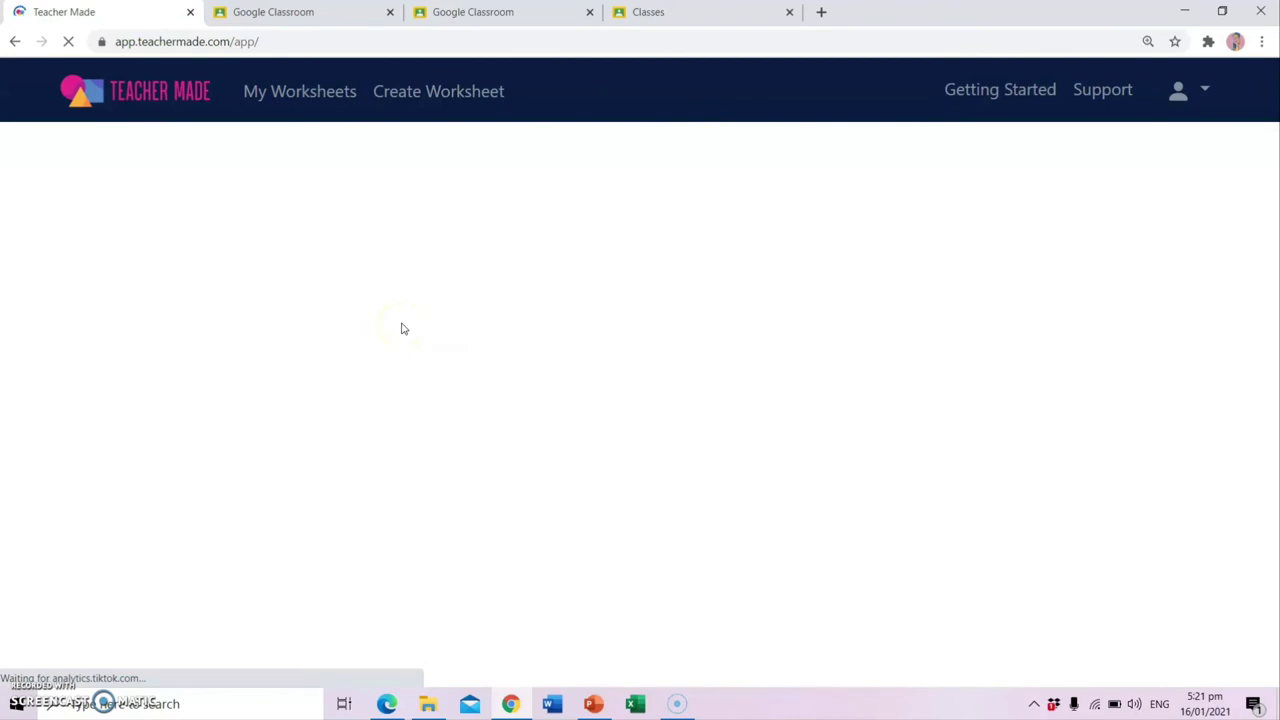
left_click(365, 313)
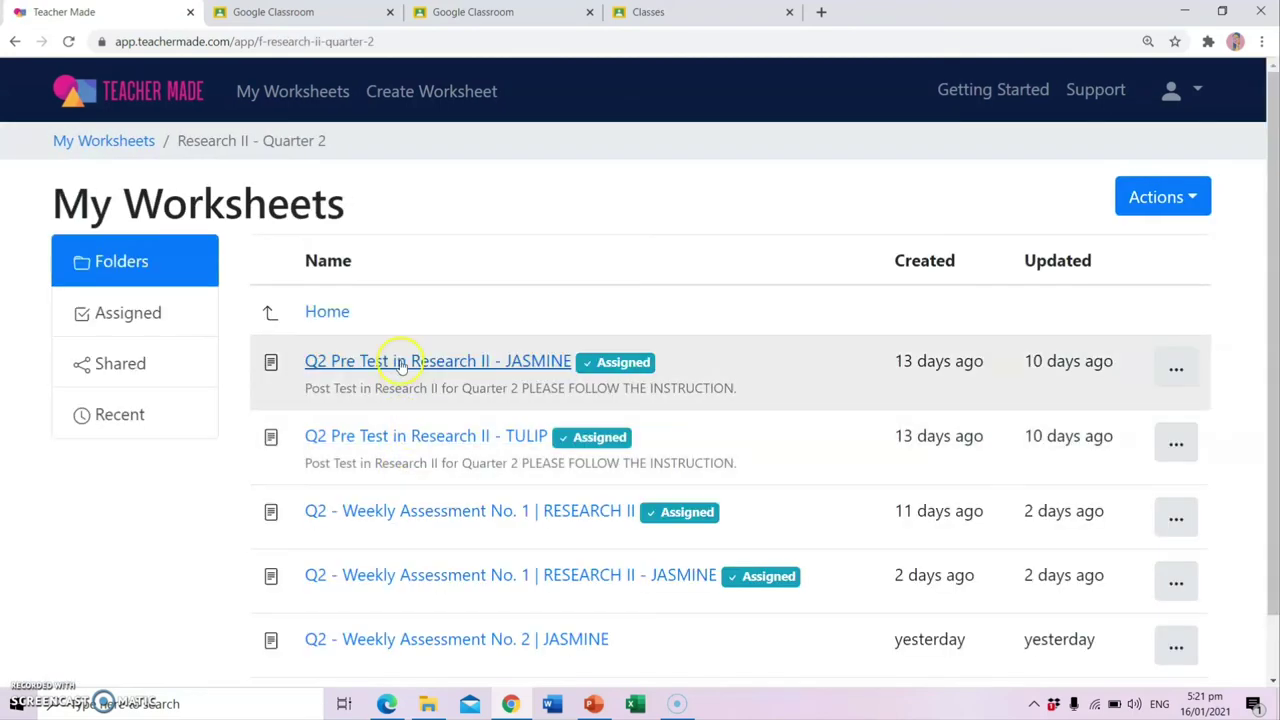
- Open the assignment of the Q2 Pre Test in Research II - JASMINE worksheet and review the students' submission scores
left_click(400, 364)
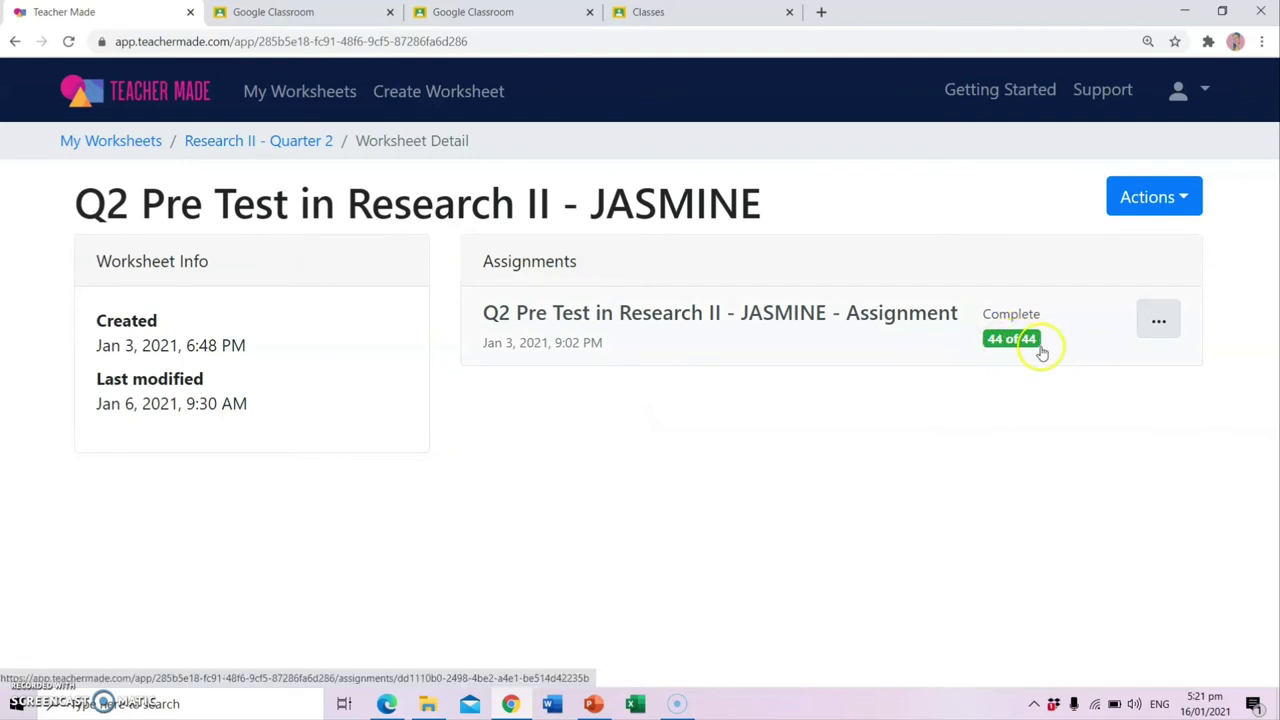
left_click(689, 322)
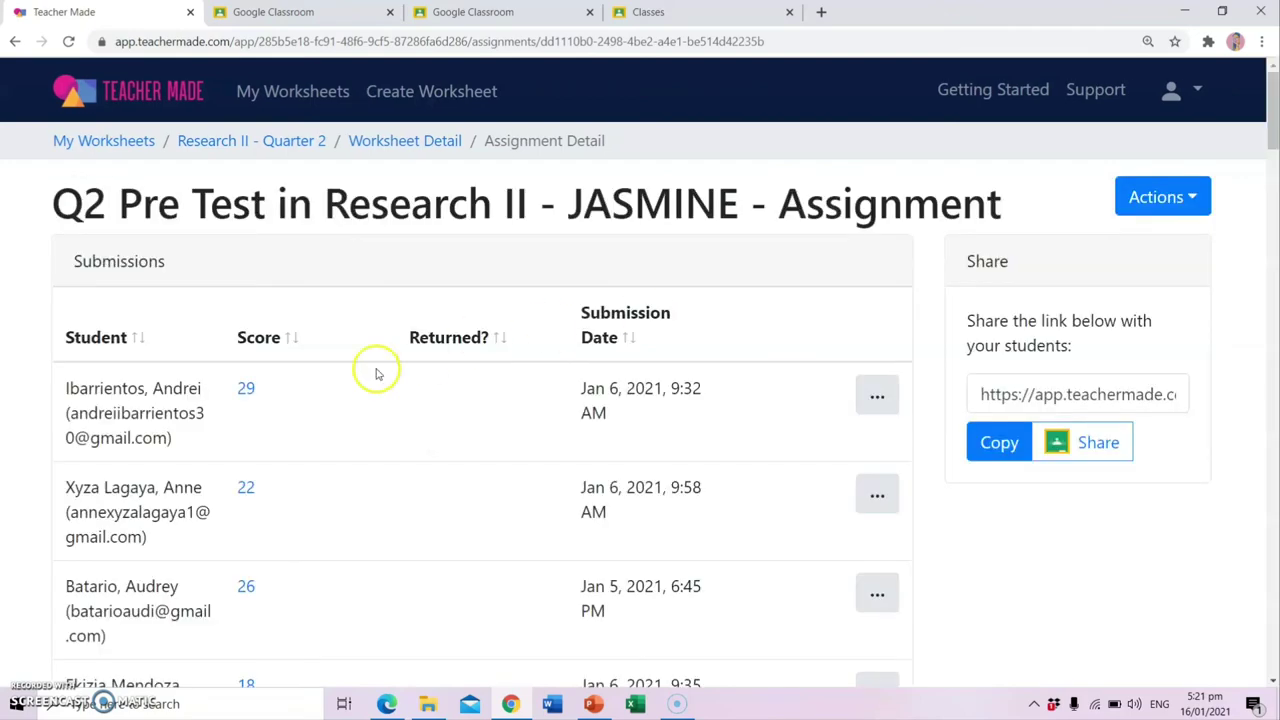
scroll(240, 320, "down", 4)
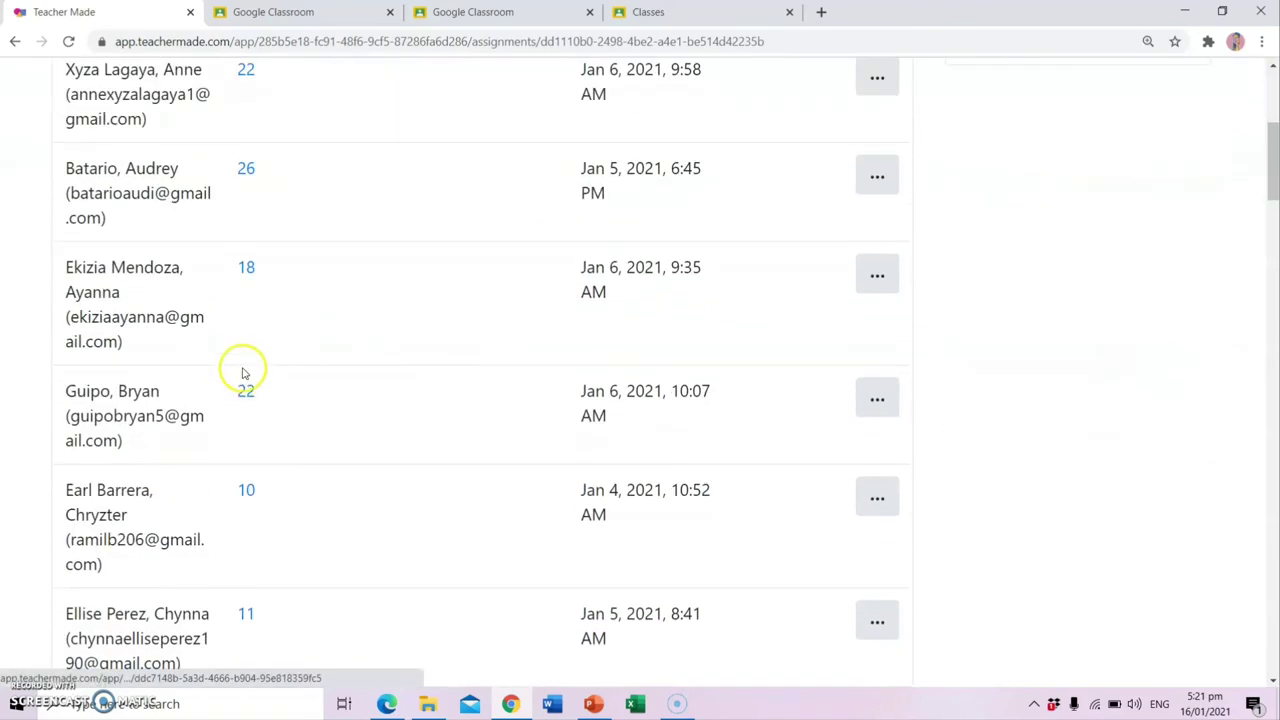
scroll(243, 365, "down", 10)
scroll(243, 363, "up", 8)
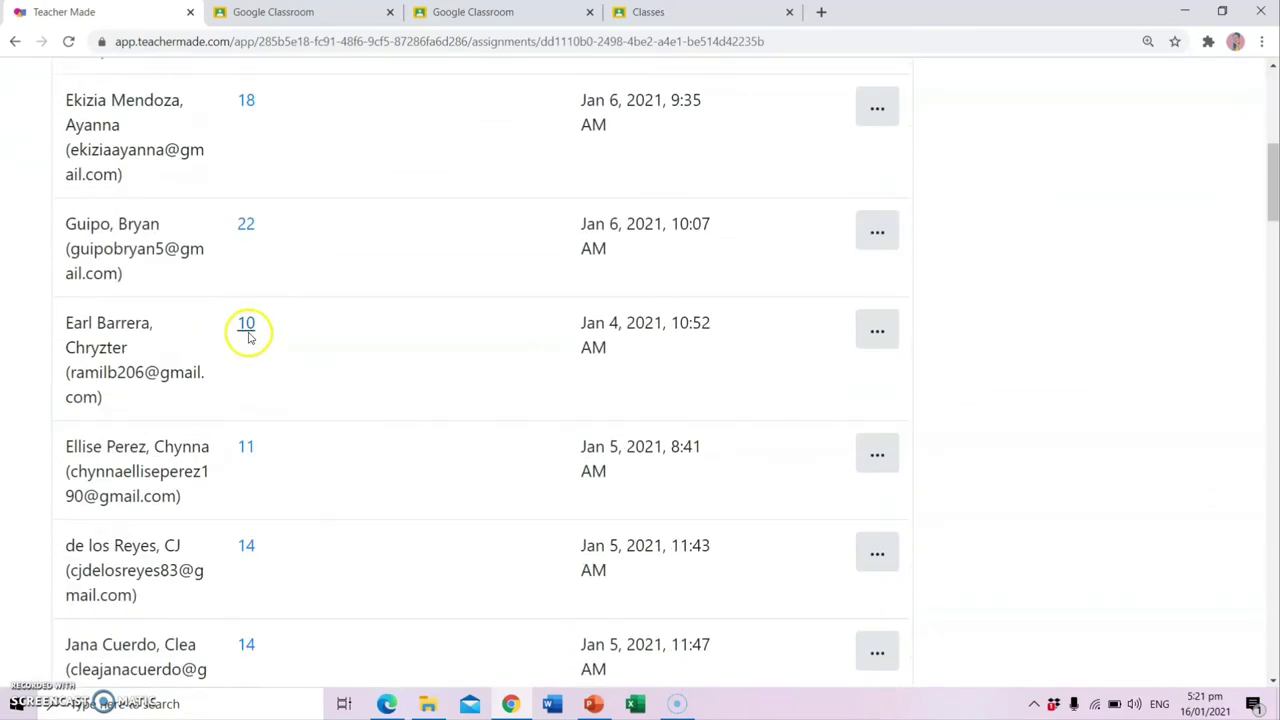
scroll(250, 320, "up", 6)
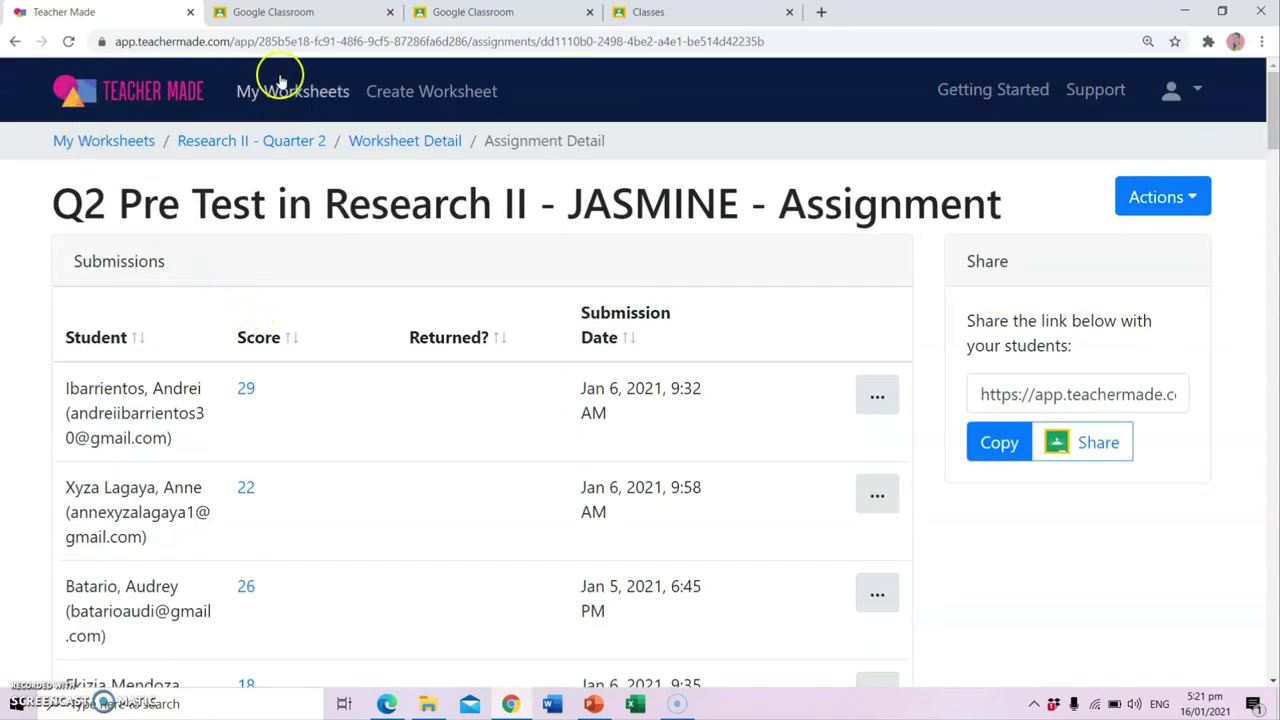
- Return to My Worksheets and copy the Science 8 - Week 1 worksheet under the title "Science 8 - Week 1 _ Activity No. 1 | Section A"
left_click(282, 84)
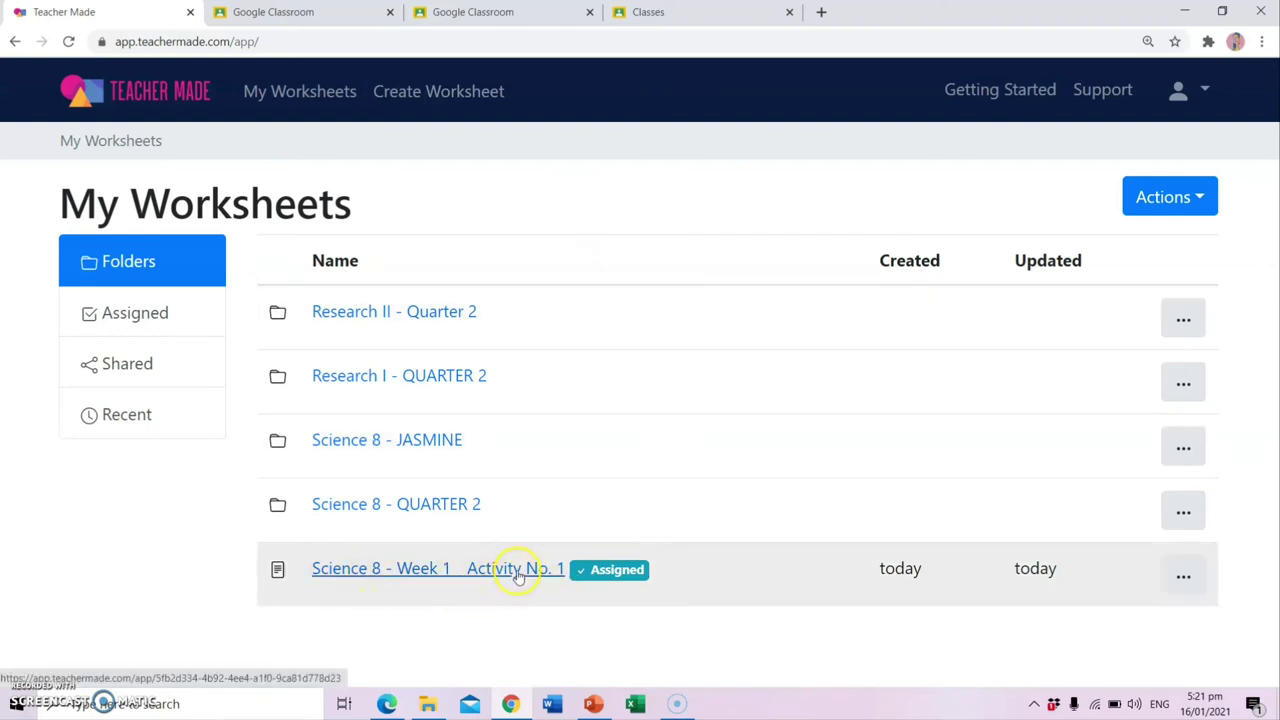
left_click(1183, 576)
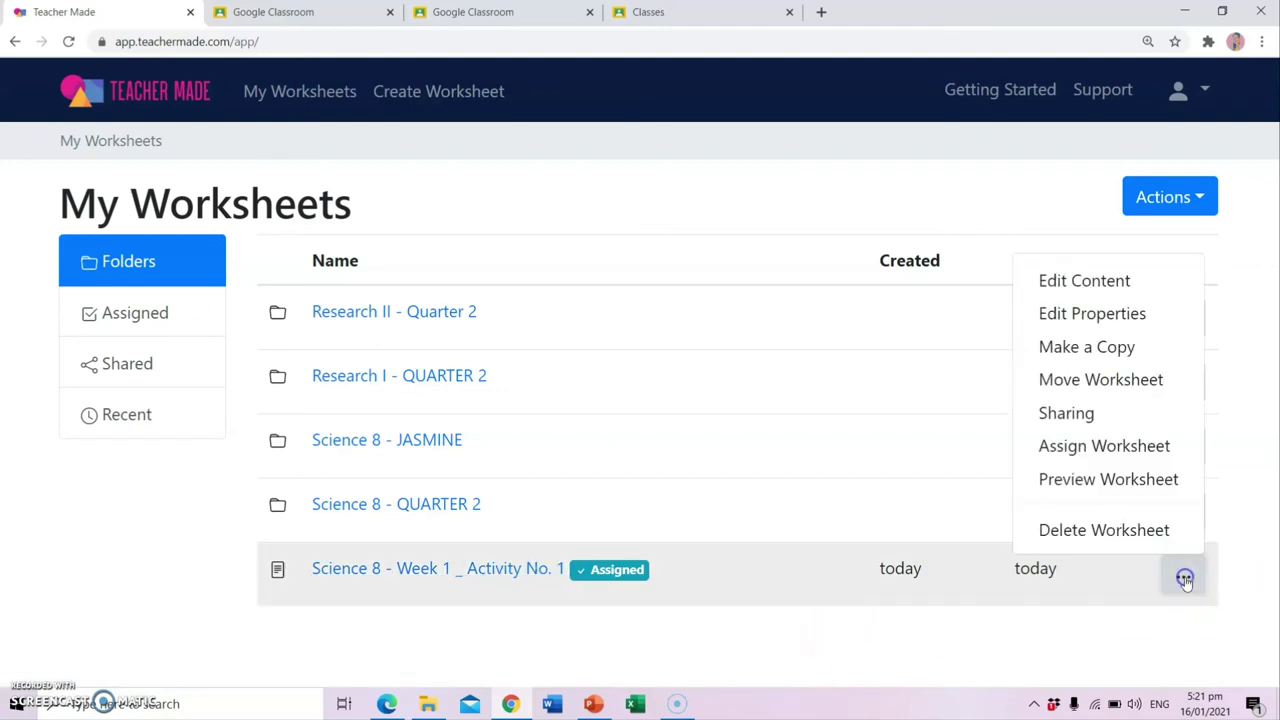
left_click(1085, 347)
left_click_drag(715, 219, 660, 218)
key("BackSpace")
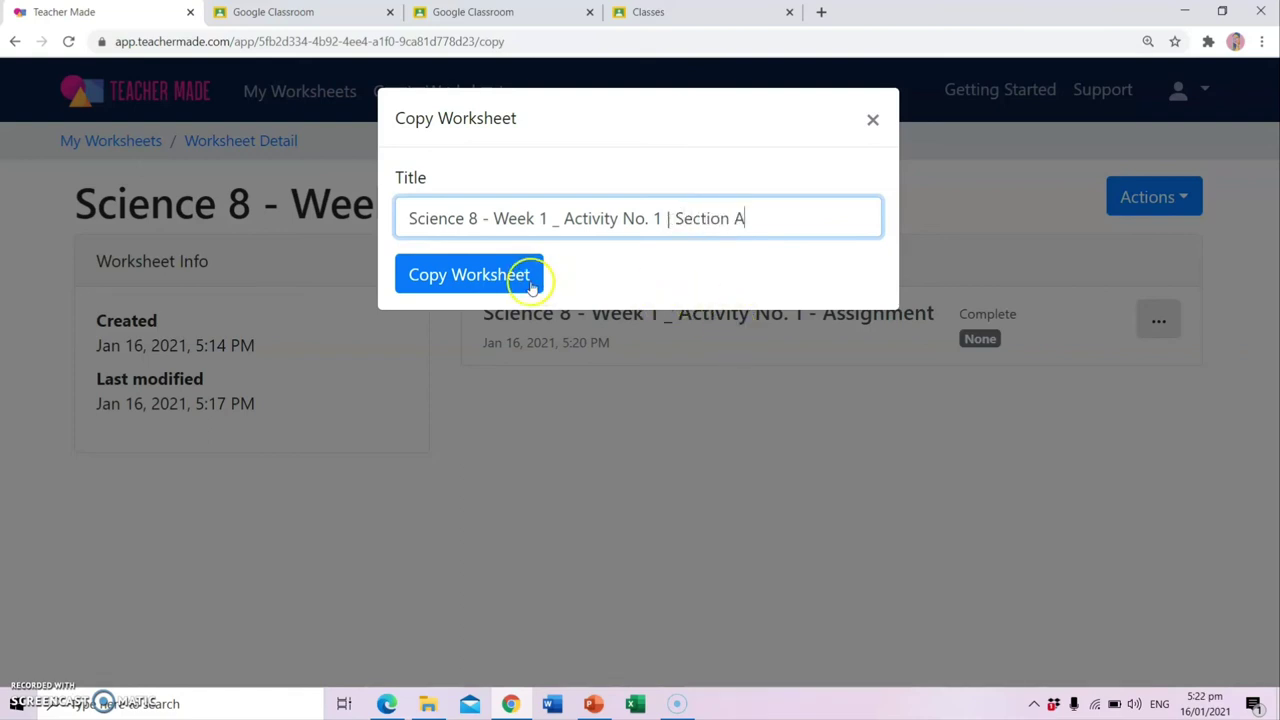
left_click(478, 272)
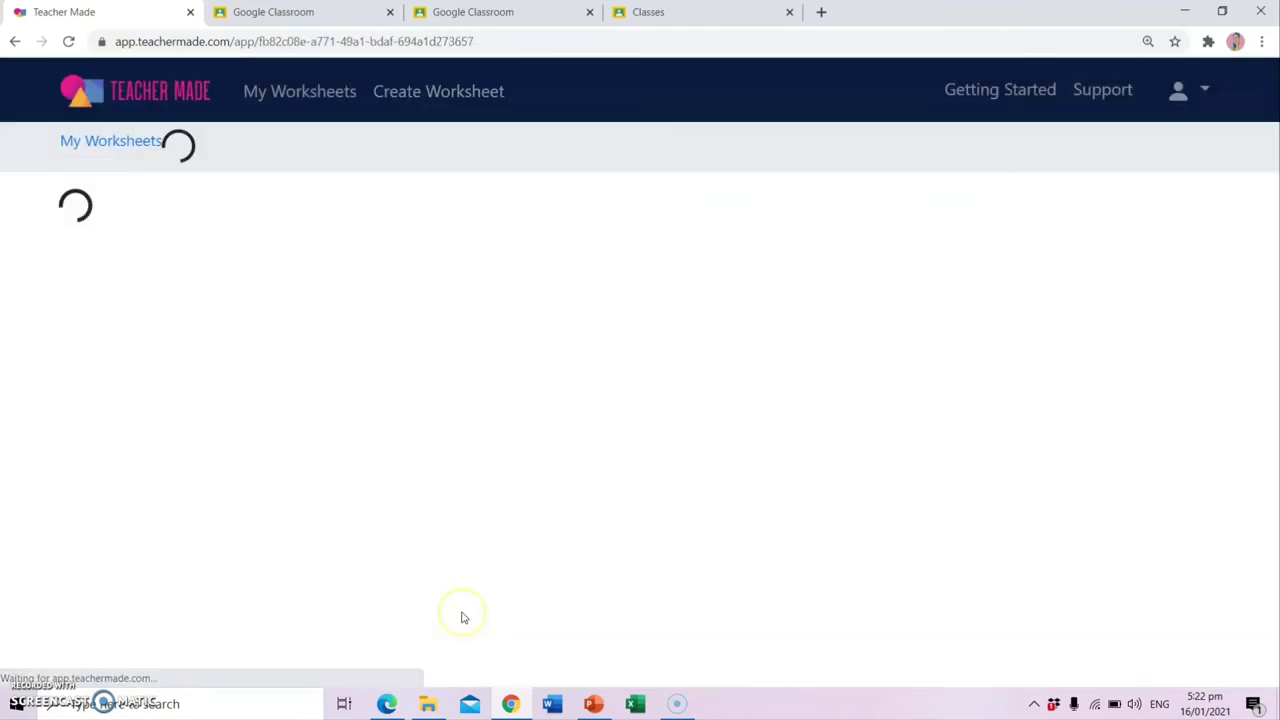